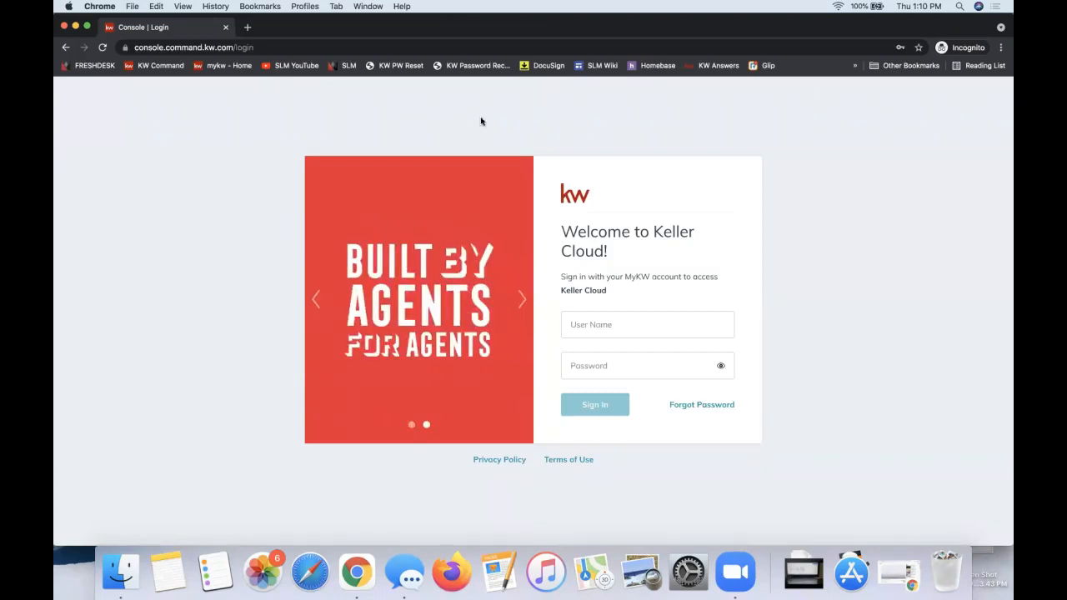
# Step: Go to agent.kw.com and sign in to Keller Cloud with the saved username and password
pyautogui.click(164, 48)
pyautogui.write('agent.kw.com')
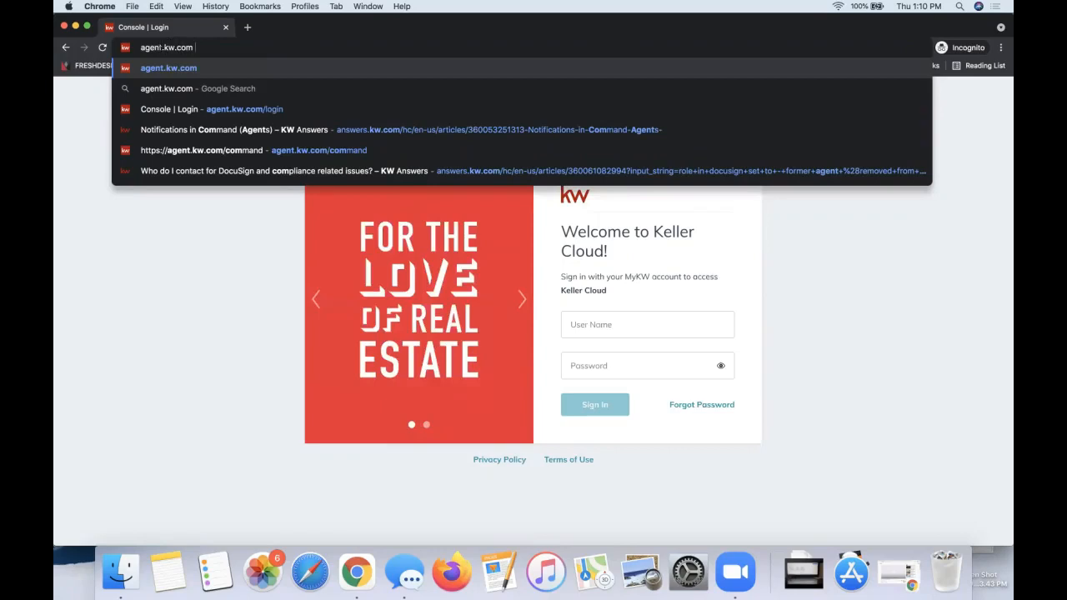
pyautogui.click(202, 332)
pyautogui.click(607, 321)
pyautogui.write('lea')
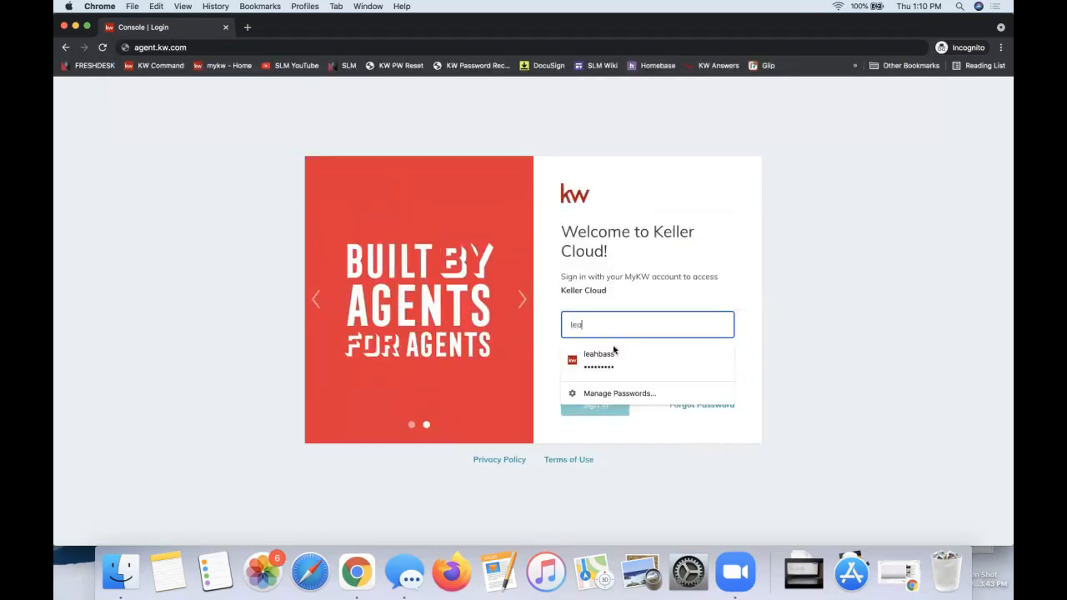
pyautogui.click(595, 363)
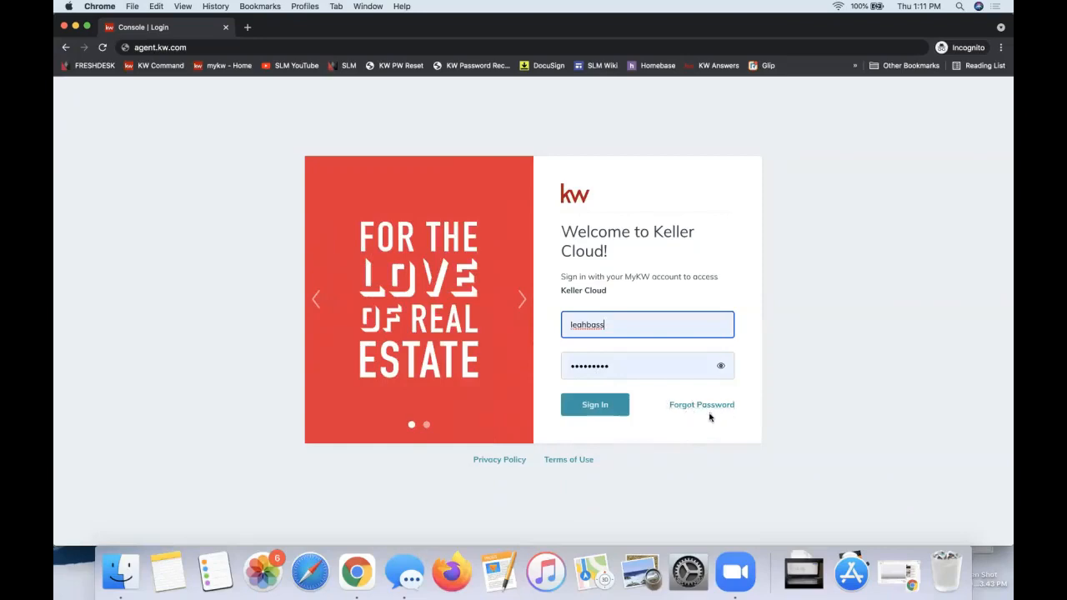
pyautogui.click(592, 412)
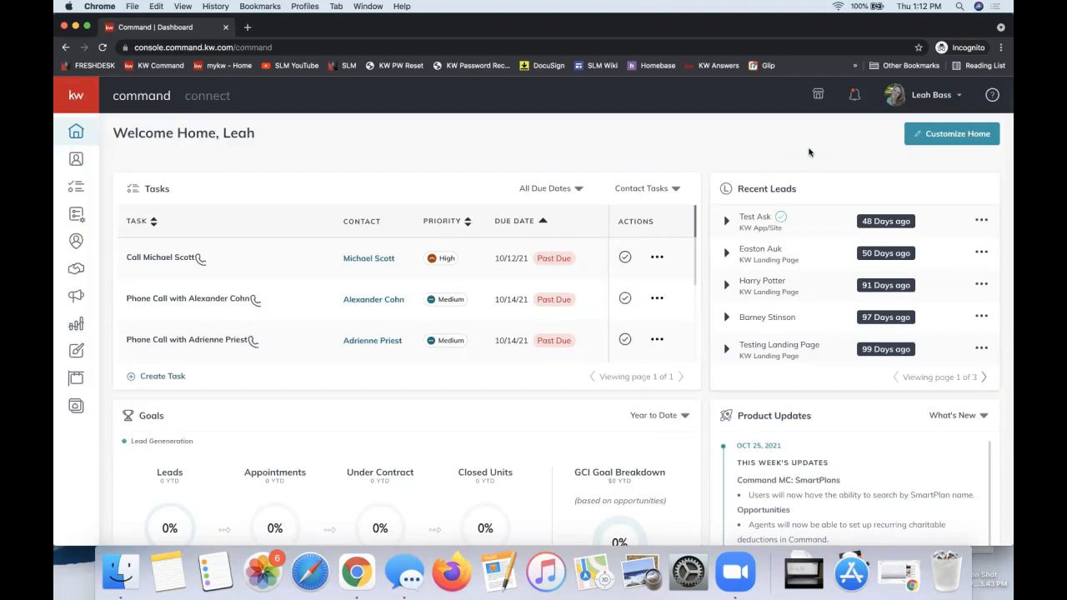
# Step: Open the Settings page of the personal account, where the connected applications are listed
pyautogui.click(928, 94)
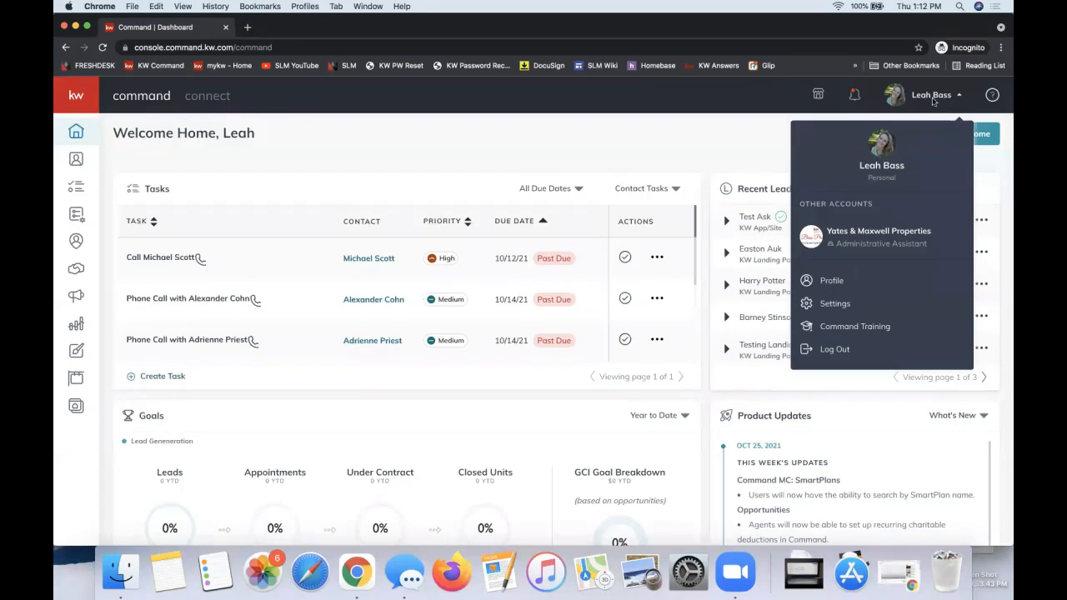
pyautogui.click(835, 305)
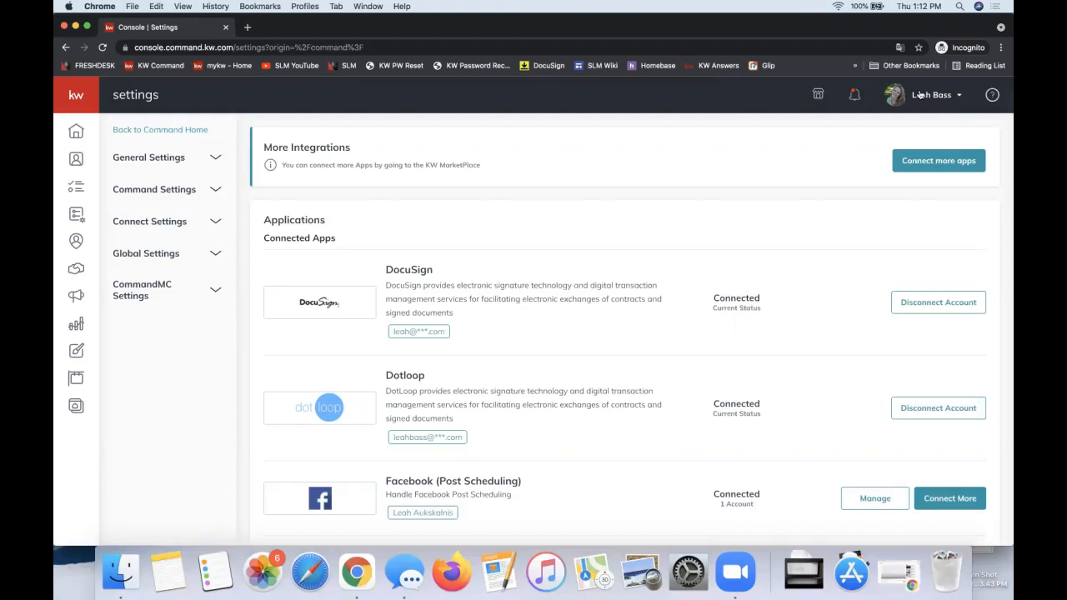
pyautogui.click(919, 95)
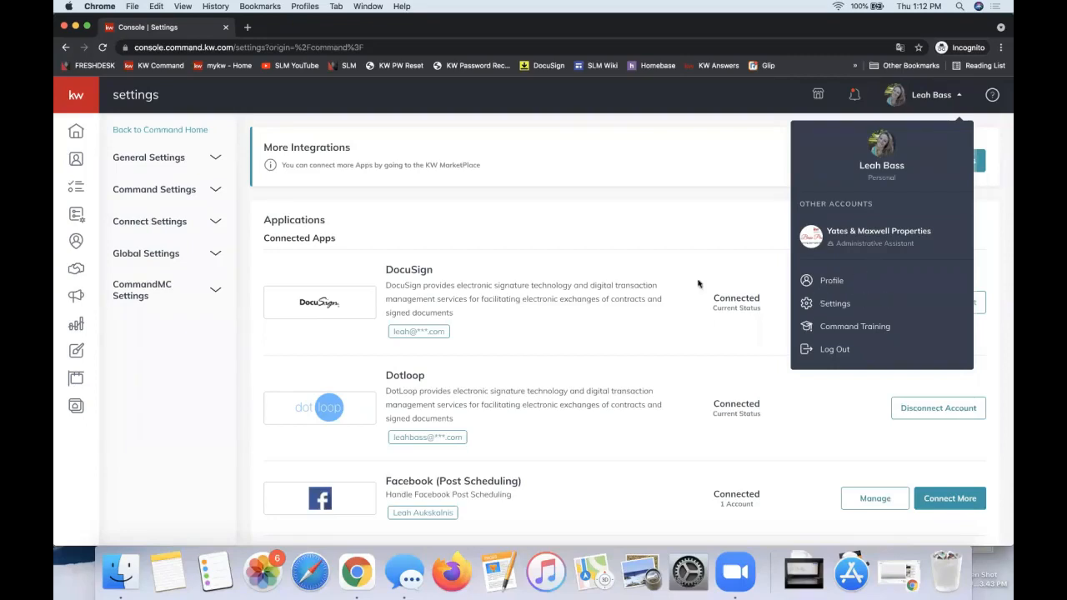
pyautogui.click(581, 263)
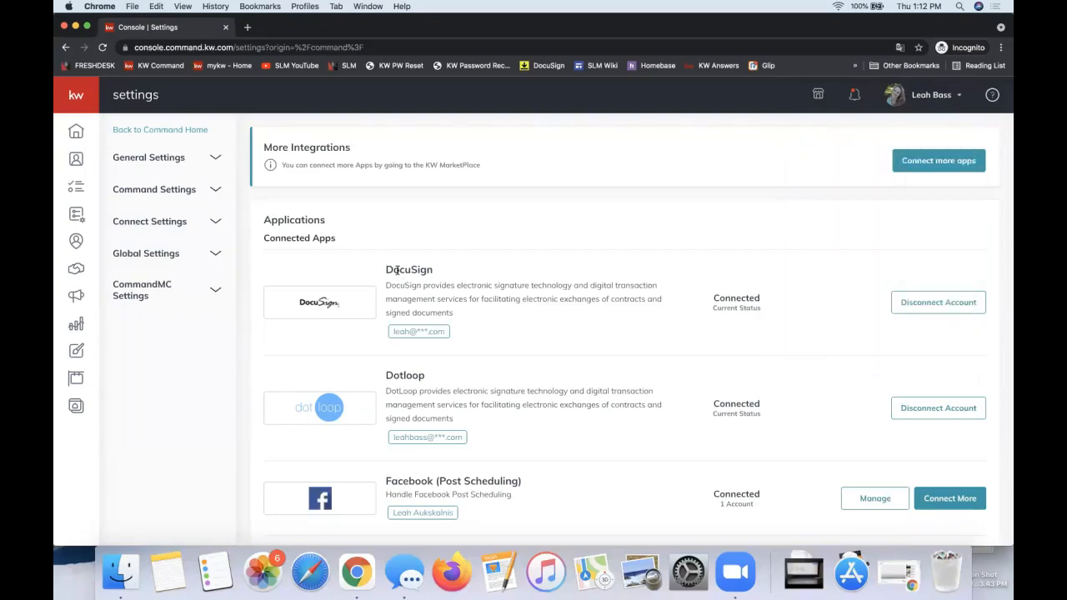
# Step: Examine the DocuSign and Dotloop entries among the connected apps and check the connection status of each
pyautogui.doubleClick(397, 270)
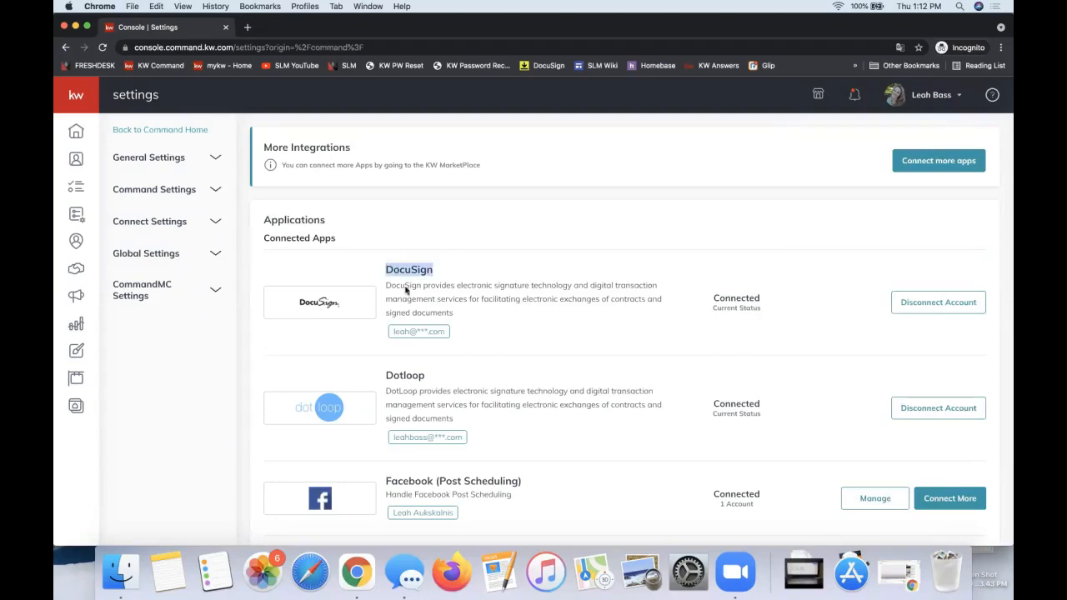
pyautogui.doubleClick(403, 374)
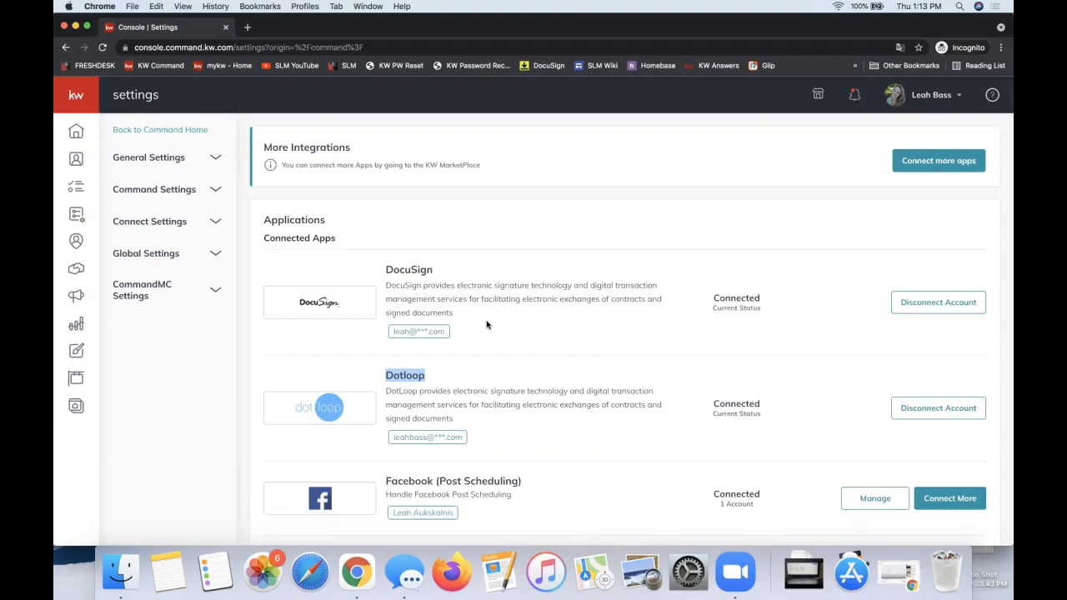
pyautogui.doubleClick(406, 271)
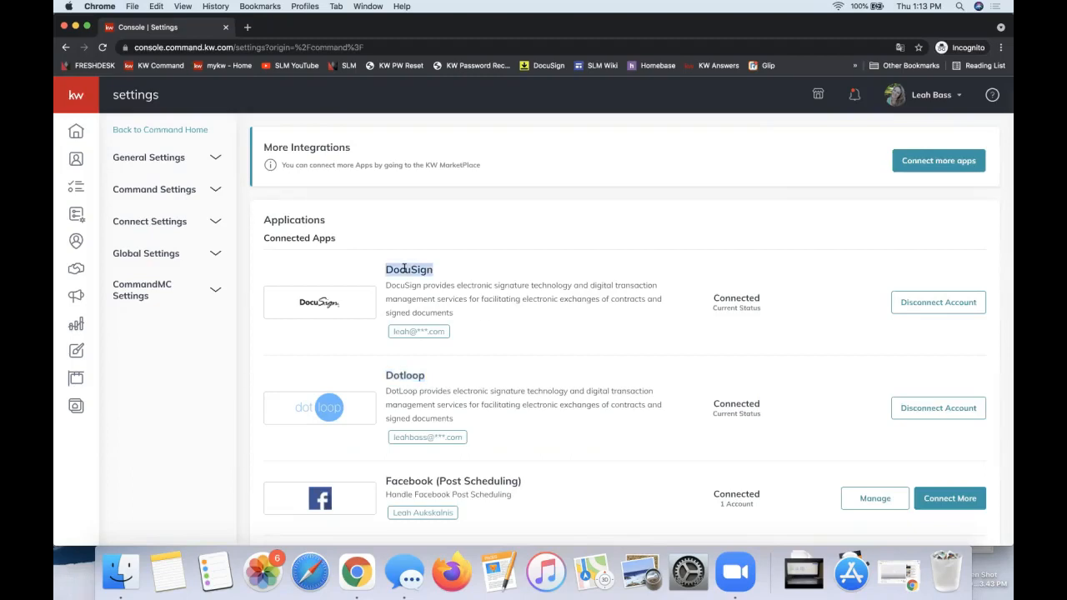
pyautogui.doubleClick(400, 372)
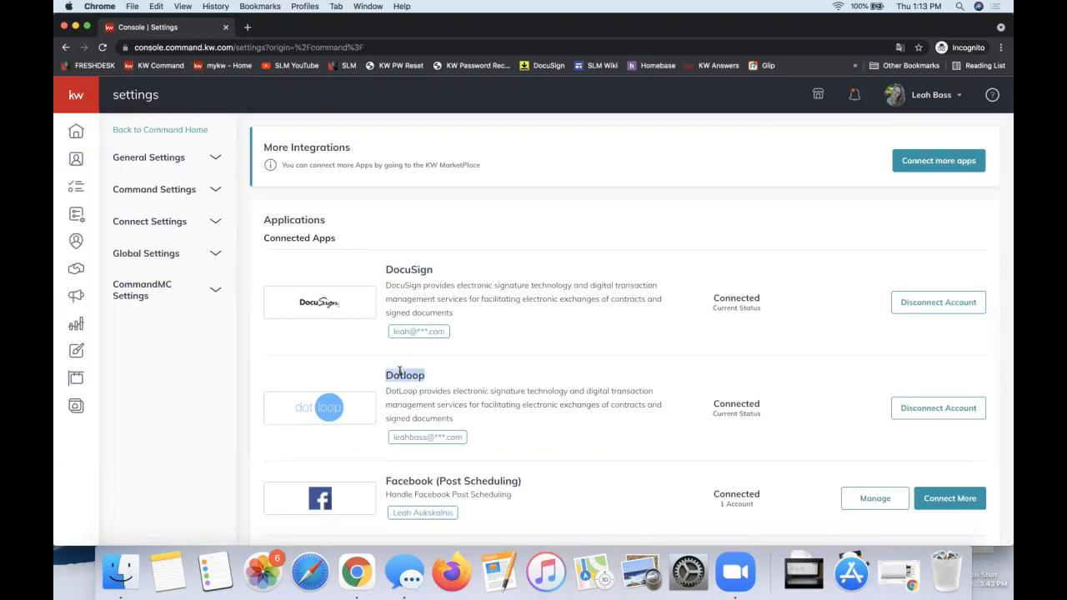
pyautogui.scroll(-1, 470, 326)
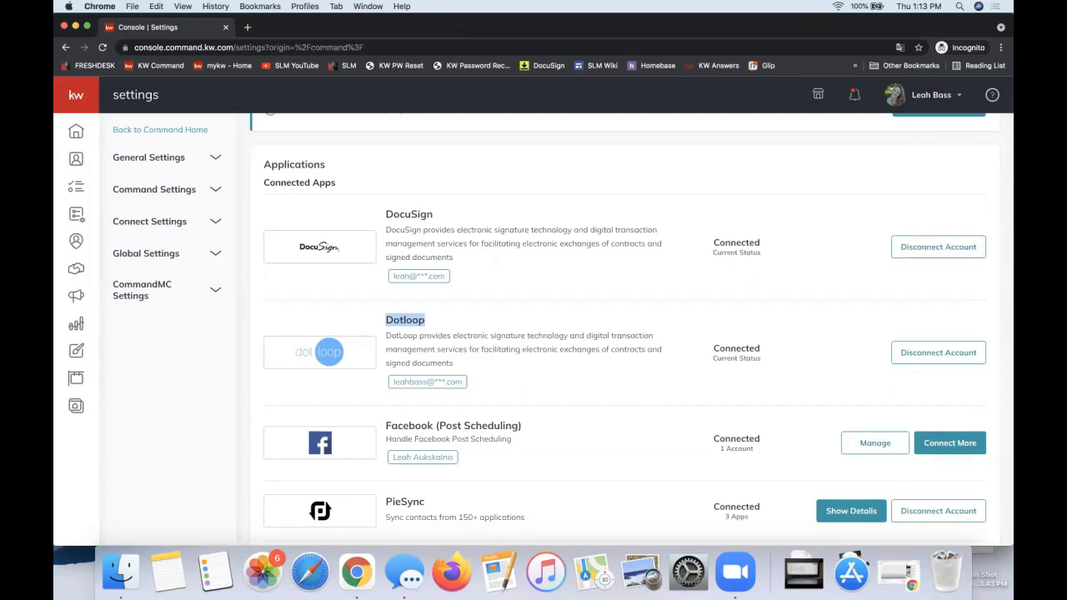
pyautogui.click(403, 212)
pyautogui.doubleClick(734, 350)
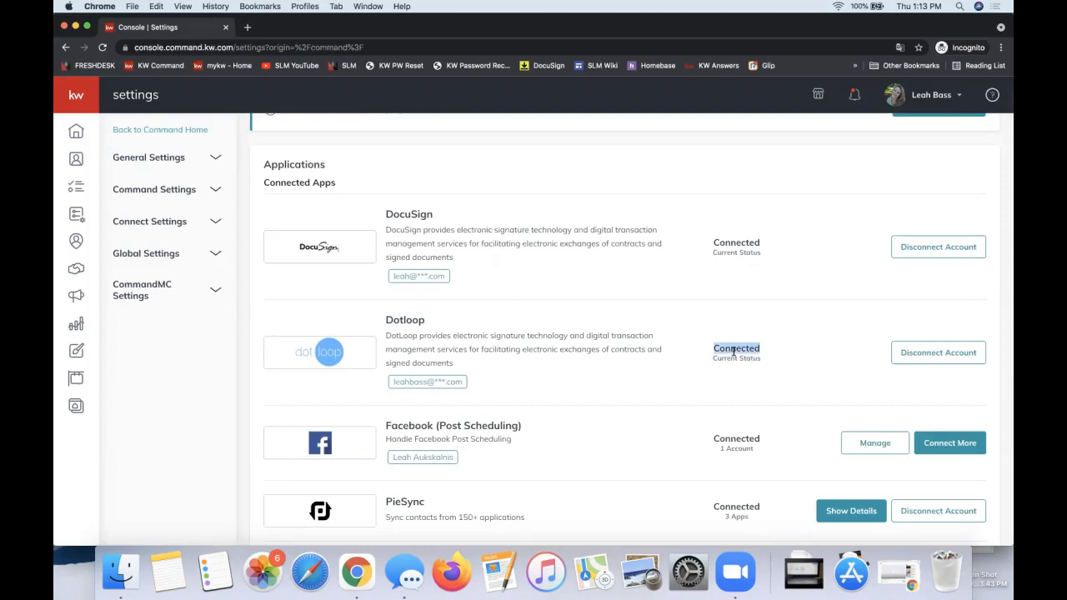
pyautogui.doubleClick(741, 243)
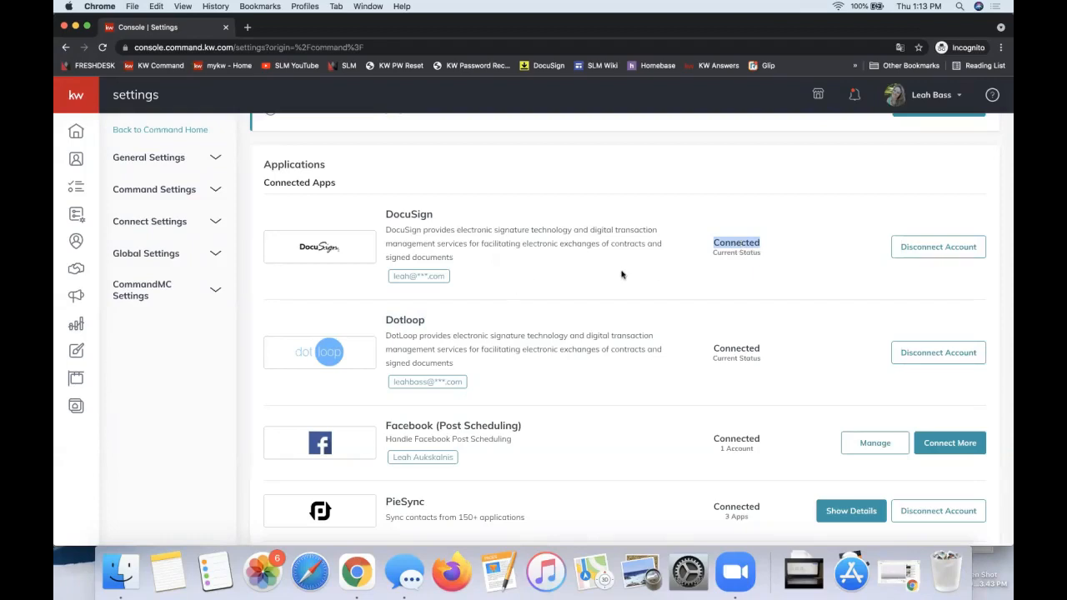
pyautogui.scroll(-4, 621, 274)
pyautogui.scroll(2, 620, 275)
pyautogui.scroll(3, 621, 274)
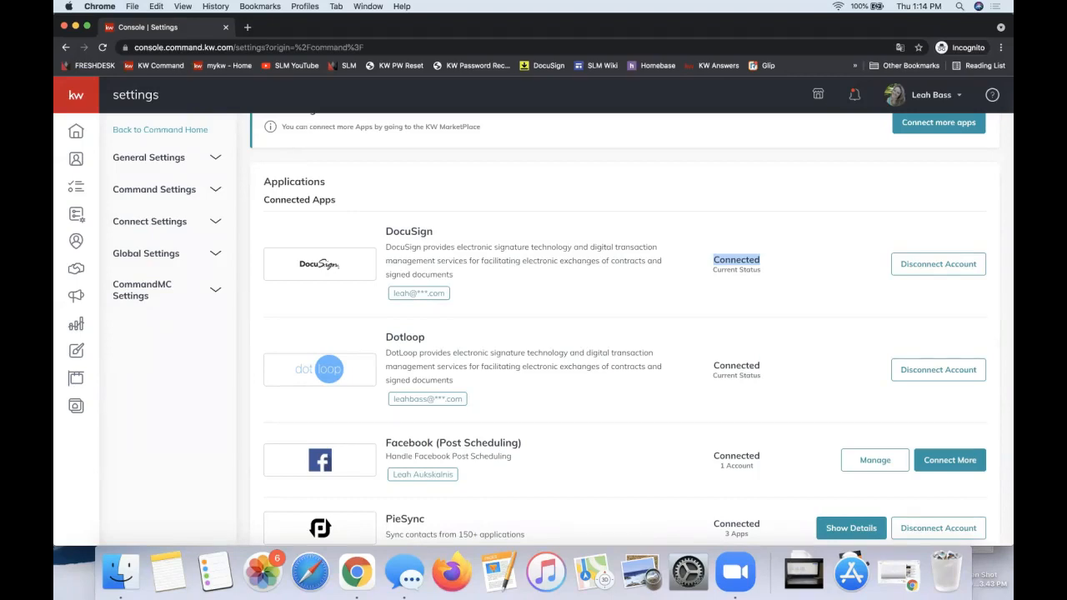
pyautogui.click(680, 212)
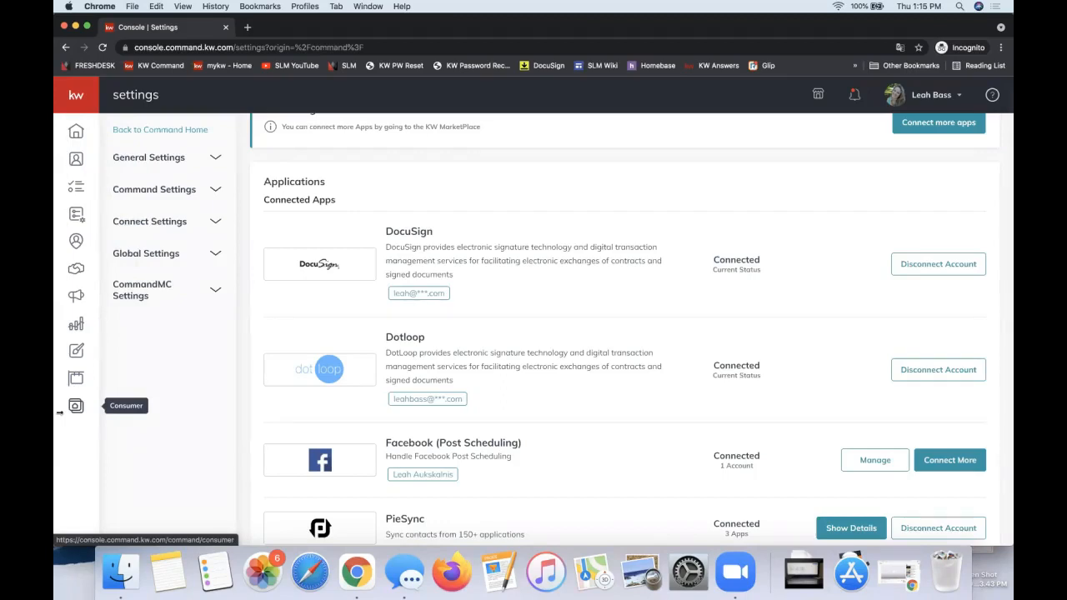
# Step: Expand the navigation labels and open the Opportunities section
pyautogui.click(71, 96)
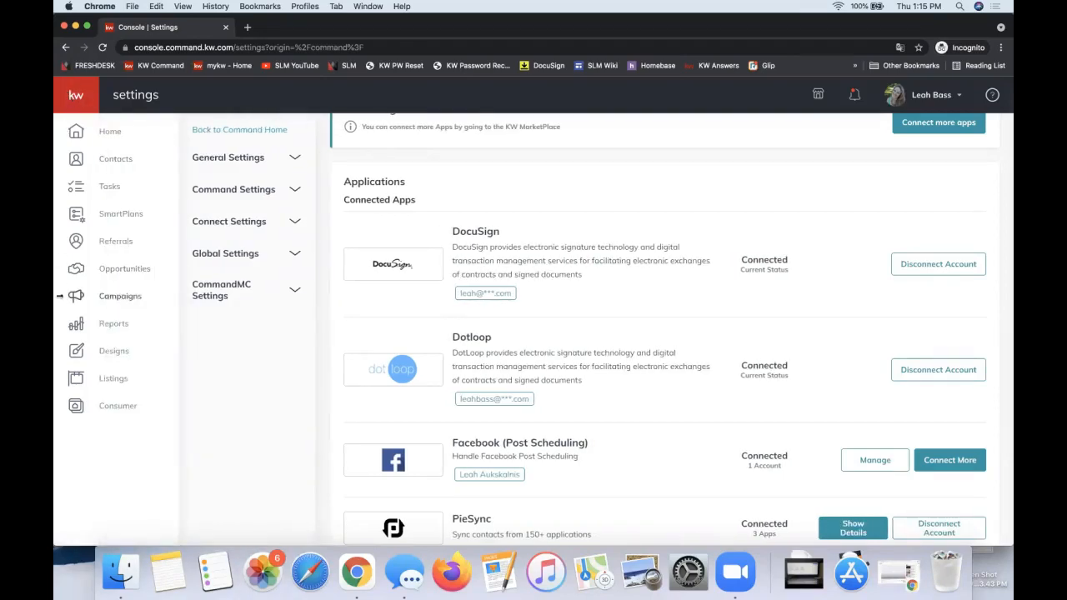
pyautogui.click(124, 275)
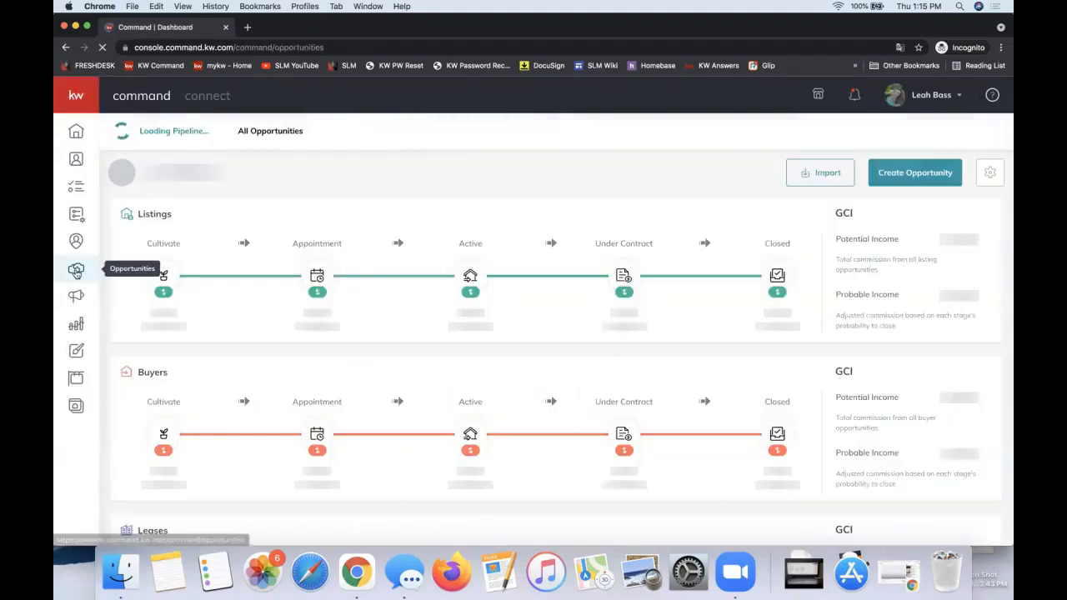
pyautogui.click(99, 203)
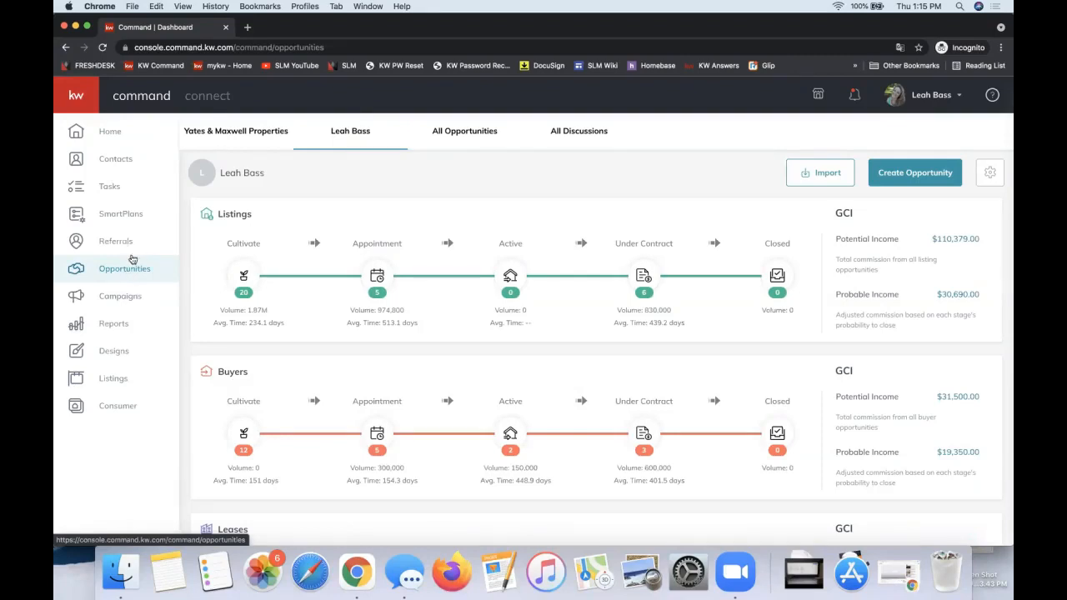
pyautogui.click(76, 269)
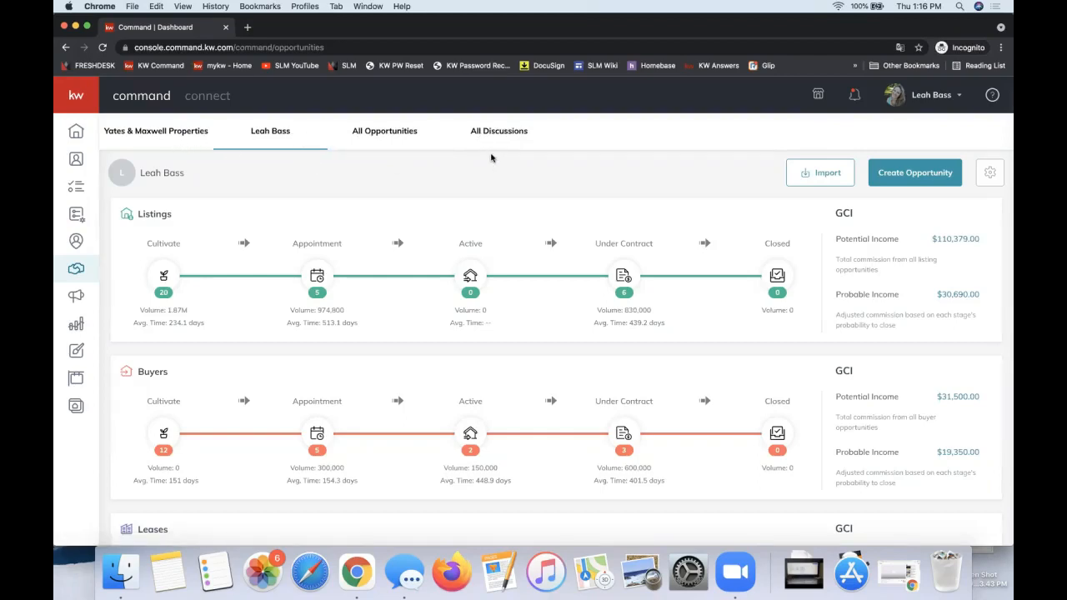
# Step: Review the Listings, Buyers and Leases pipelines and their stages on the personal Opportunities page
pyautogui.scroll(-1, 511, 150)
pyautogui.scroll(1, 511, 150)
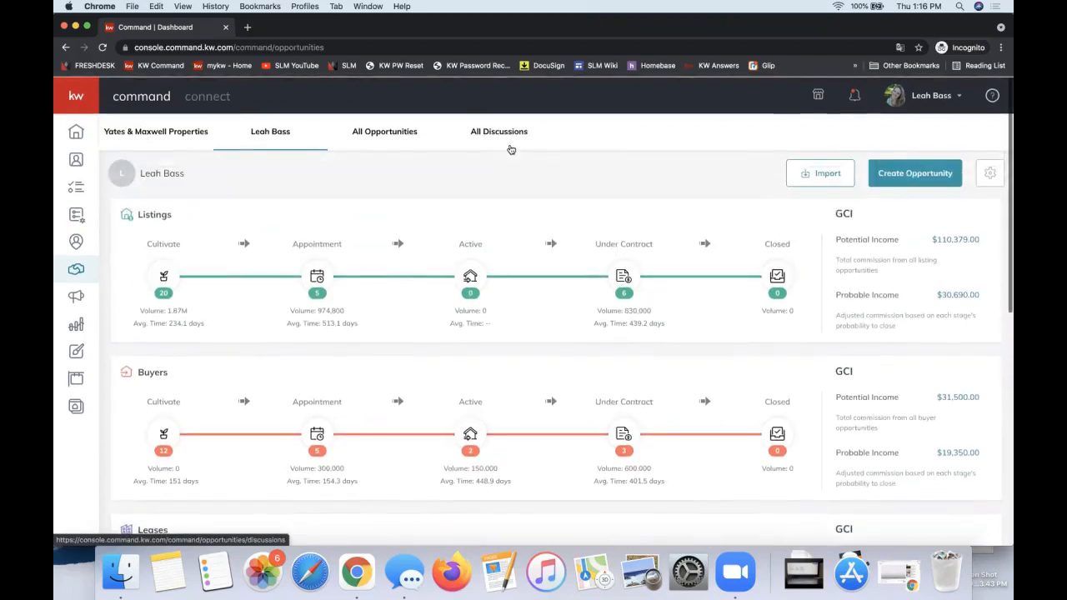
pyautogui.doubleClick(144, 214)
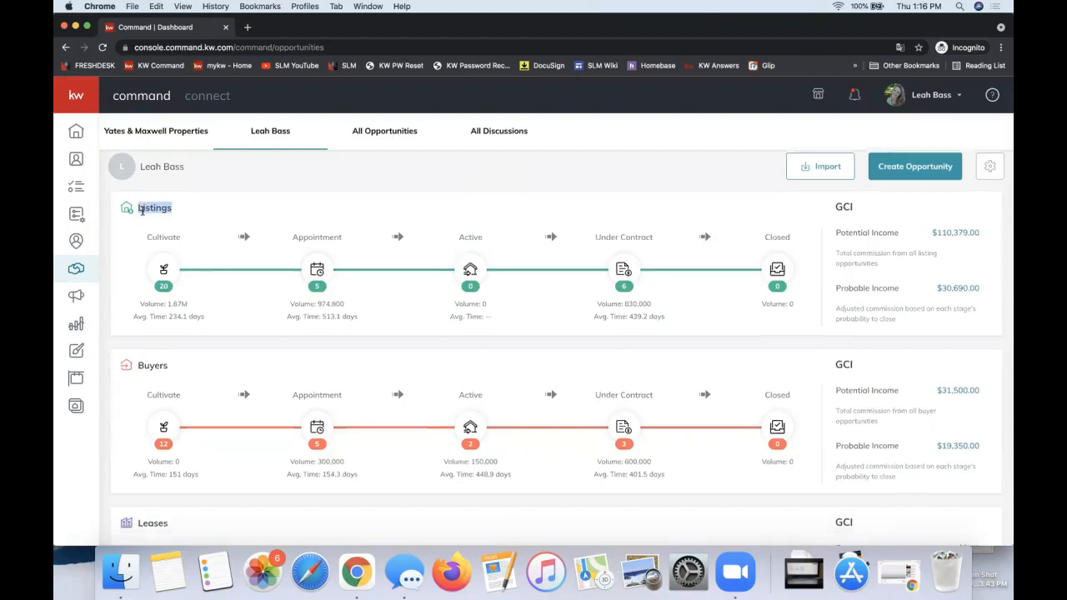
pyautogui.scroll(-3, 143, 213)
pyautogui.doubleClick(147, 275)
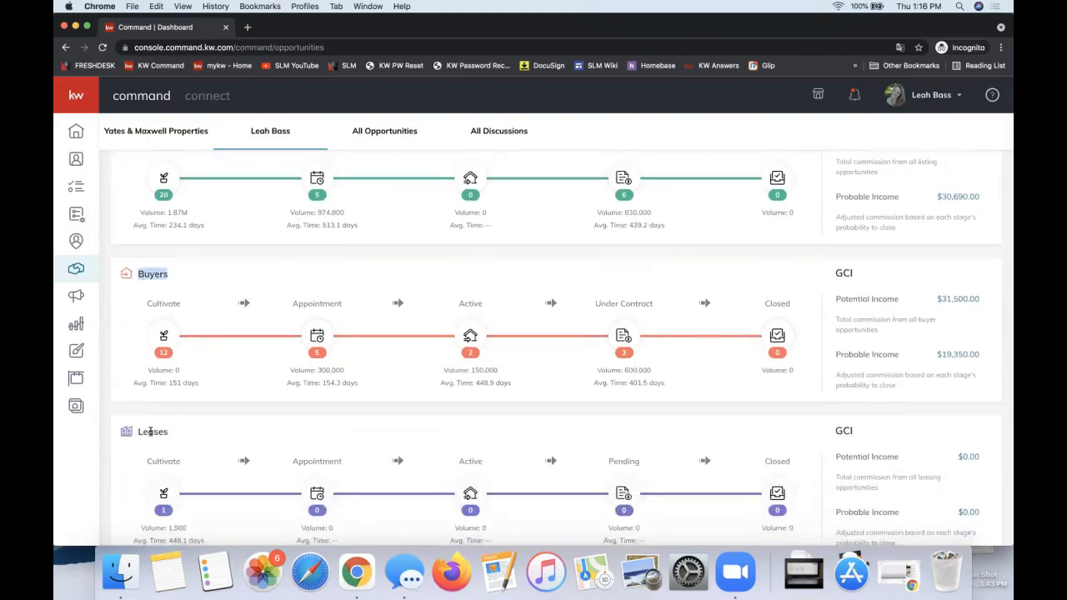
pyautogui.doubleClick(155, 431)
pyautogui.scroll(3, 424, 451)
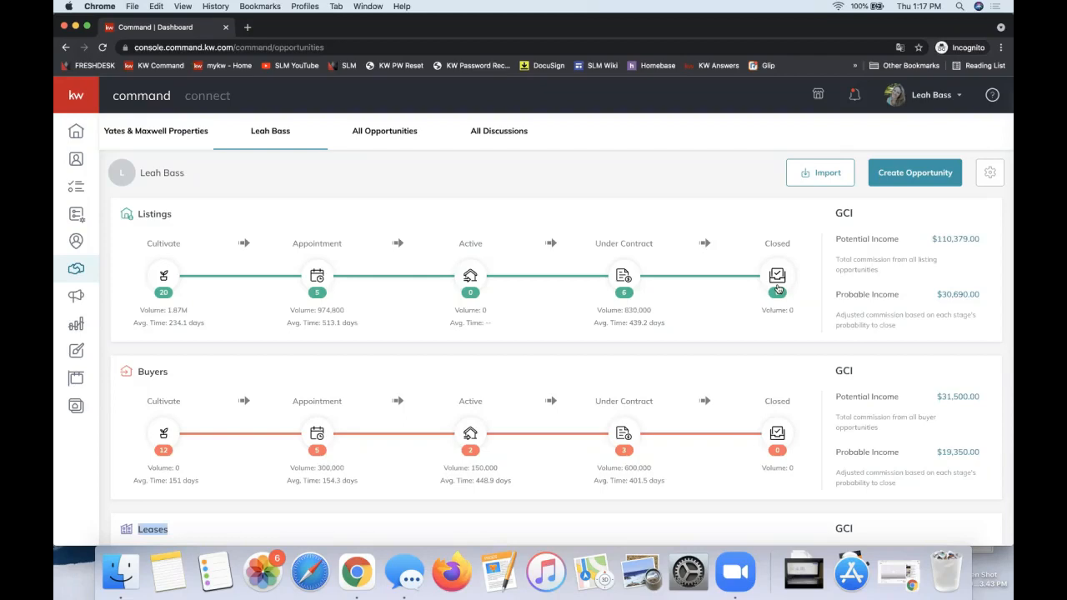
# Step: Examine the GCI figures of the pipelines, comparing Potential Income with Probable Income for Listings
pyautogui.scroll(-1, 321, 289)
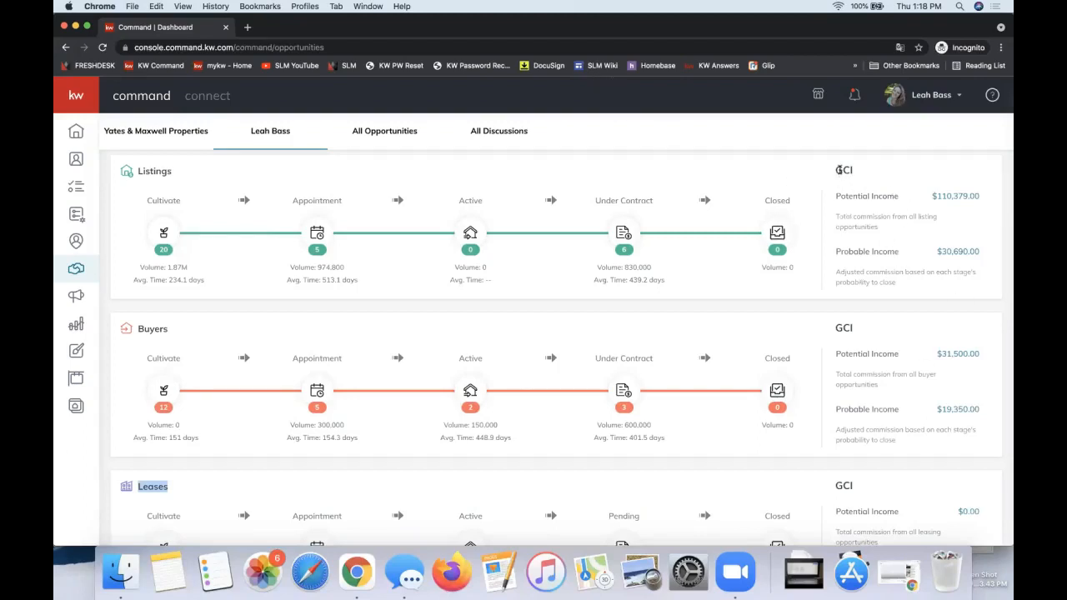
pyautogui.doubleClick(841, 170)
pyautogui.moveTo(836, 197); pyautogui.dragTo(900, 196)
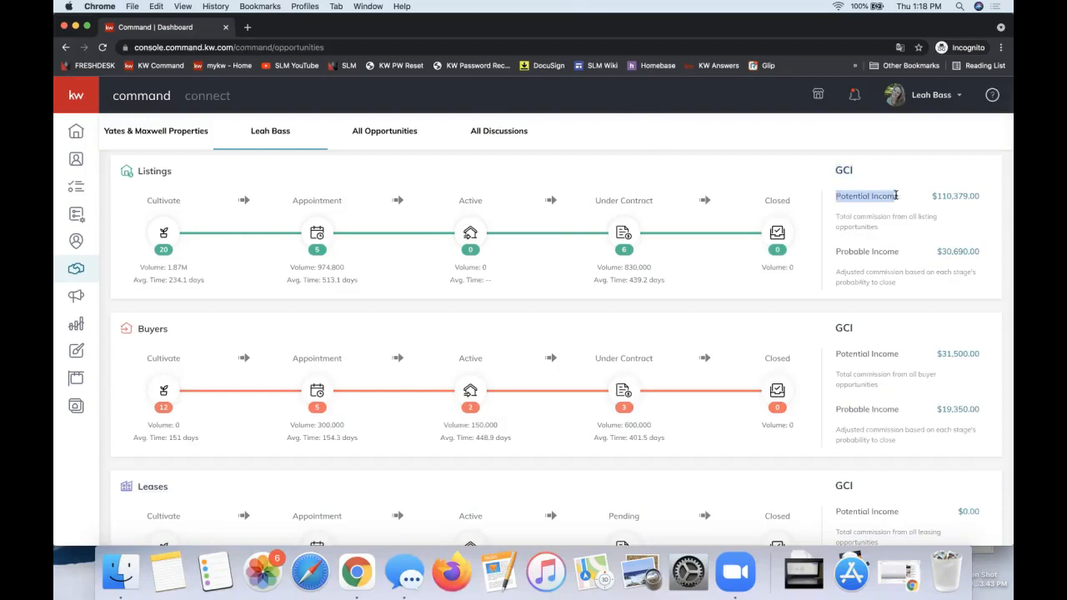
pyautogui.doubleClick(851, 252)
pyautogui.tripleClick(851, 252)
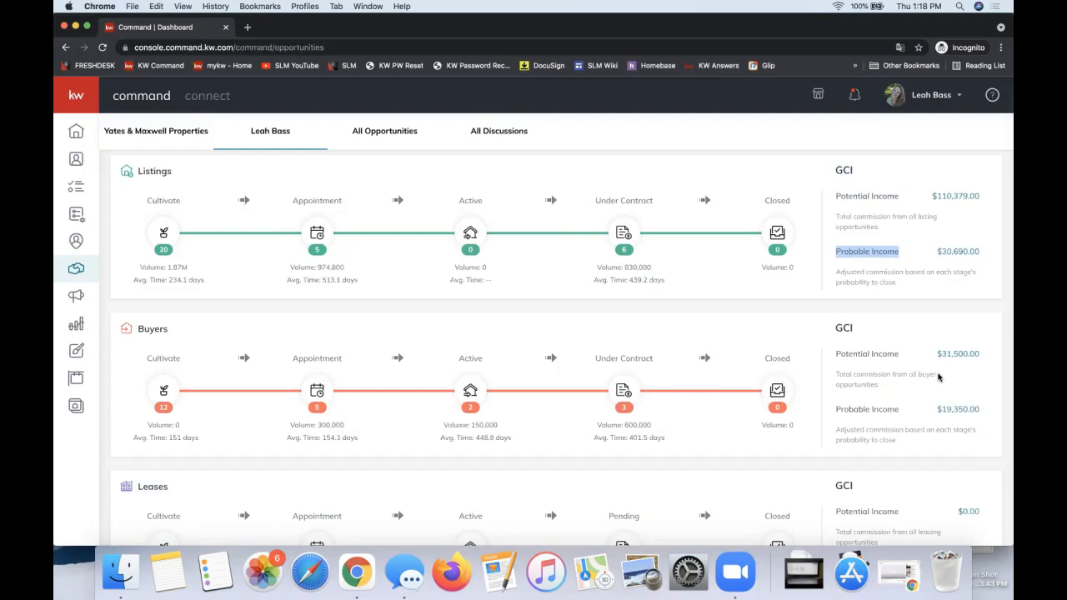
pyautogui.scroll(-3, 936, 374)
pyautogui.scroll(4, 935, 440)
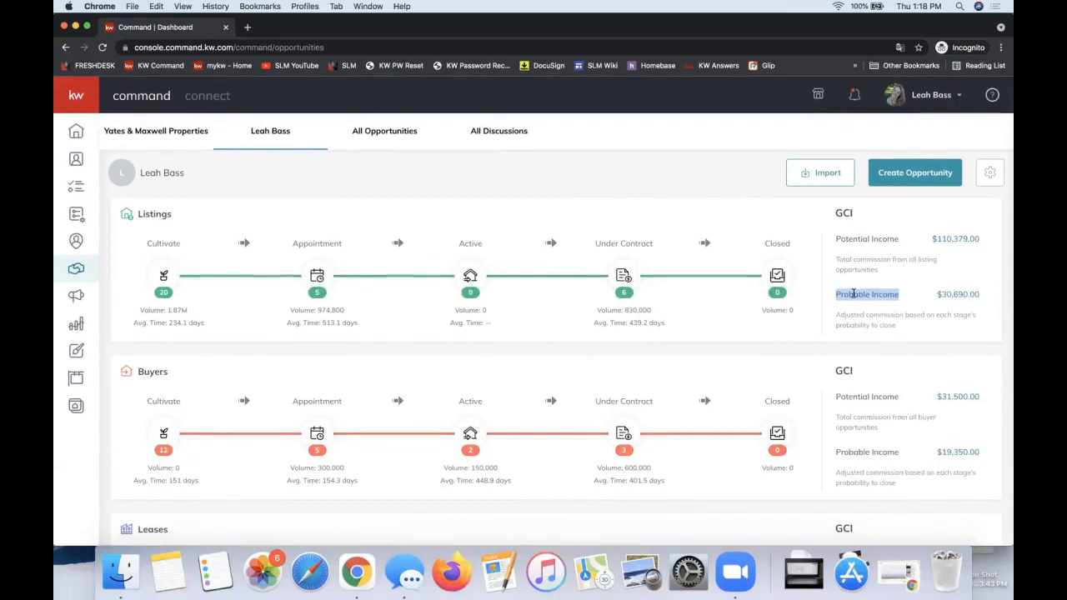
pyautogui.click(868, 296)
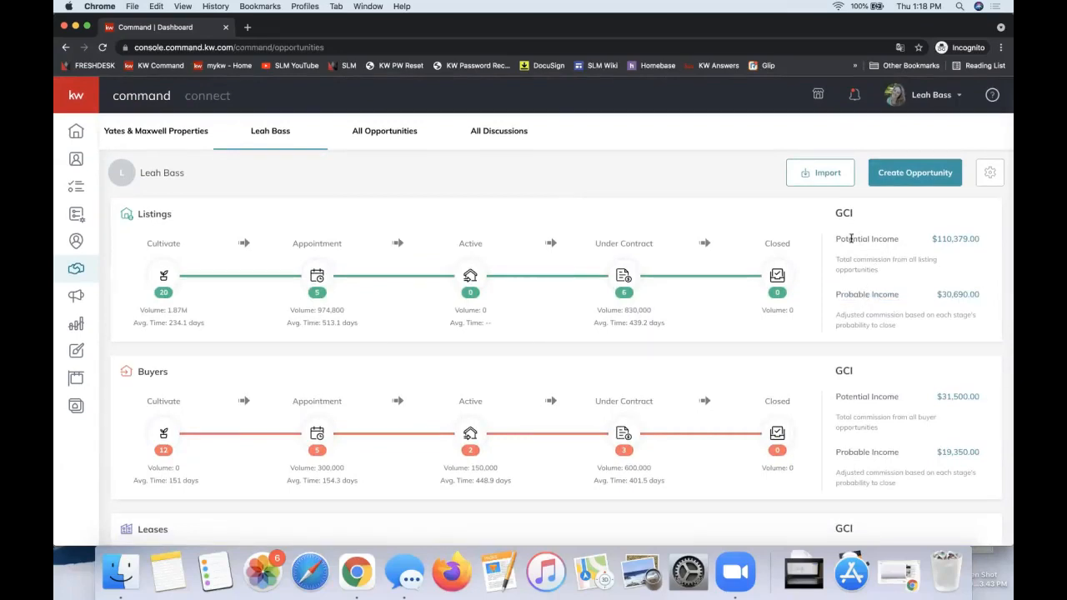
pyautogui.tripleClick(849, 239)
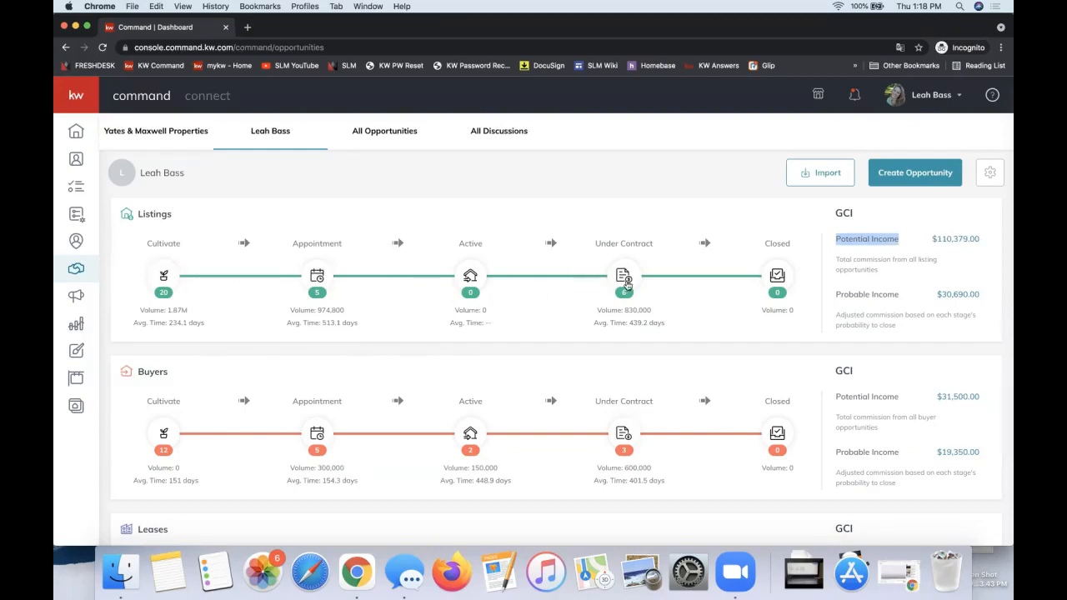
pyautogui.tripleClick(873, 294)
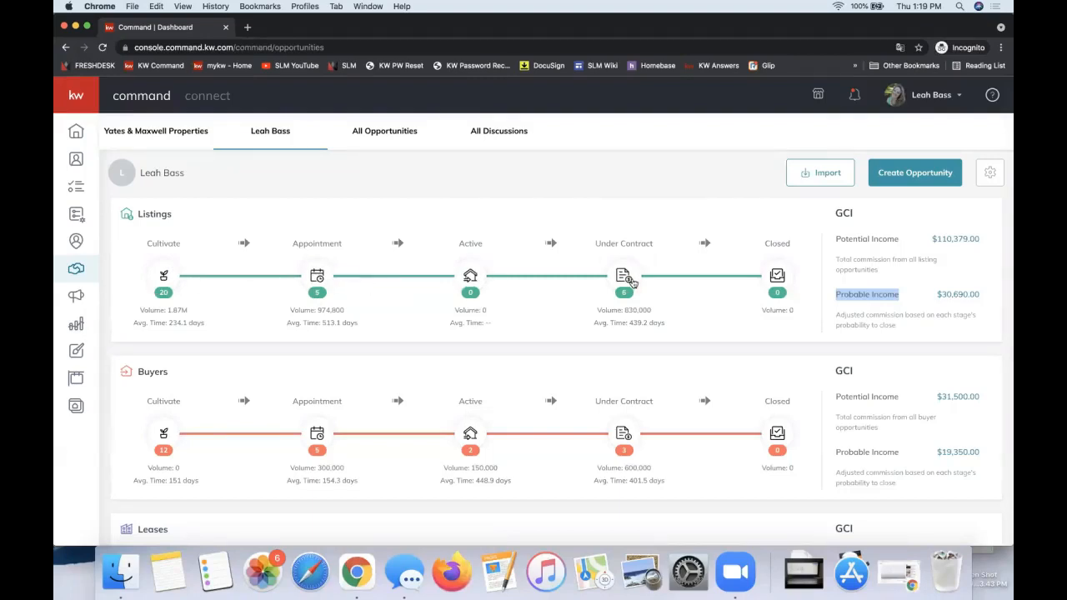
pyautogui.click(980, 294)
pyautogui.moveTo(980, 294); pyautogui.dragTo(939, 296)
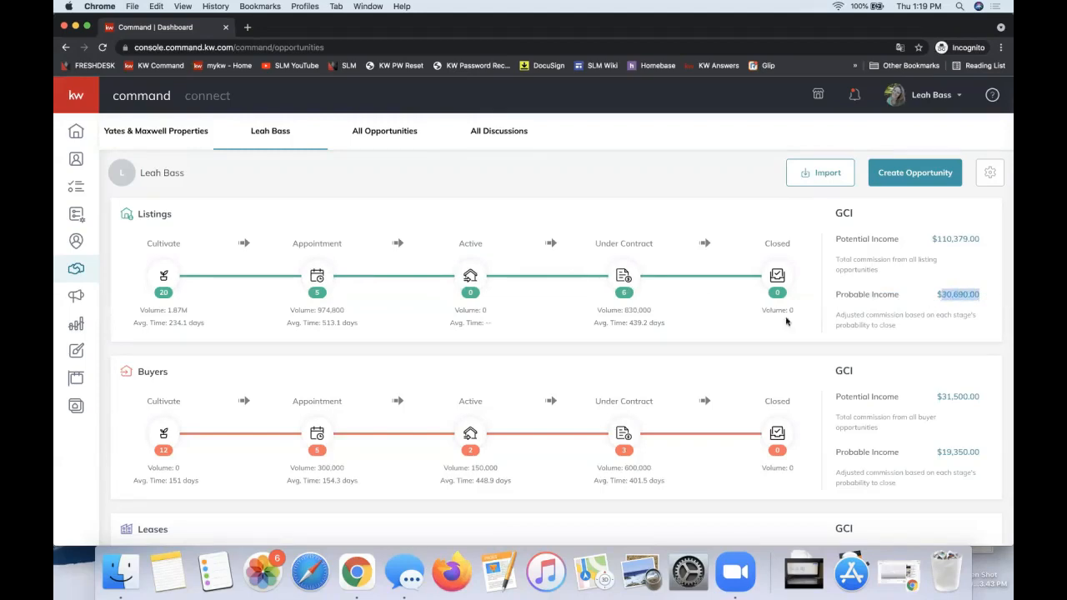
# Step: Review the Leases pipeline and the Ratio breakdown further down the personal Opportunities page
pyautogui.scroll(-5, 742, 339)
pyautogui.scroll(-4, 741, 339)
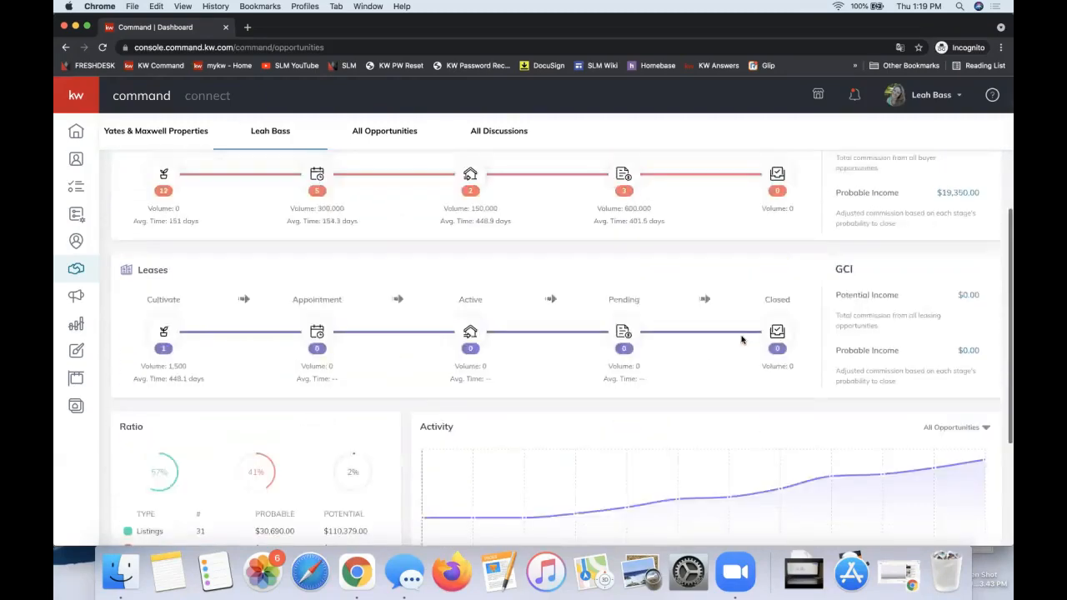
pyautogui.scroll(-3, 372, 300)
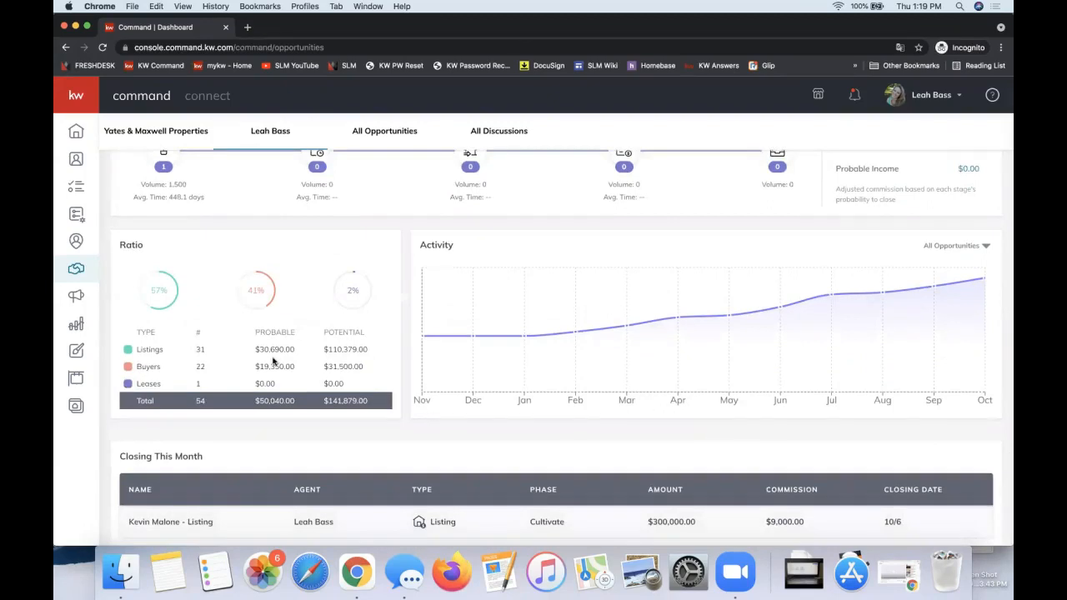
pyautogui.scroll(-1, 273, 360)
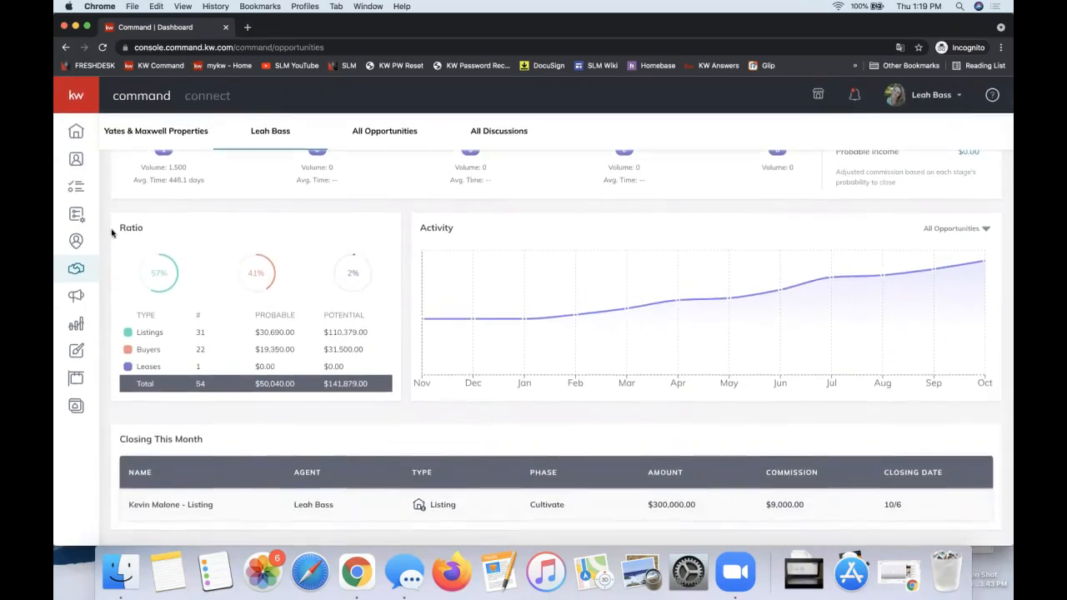
pyautogui.doubleClick(126, 231)
# Step: Filter the Activity chart to Listing opportunities and review the Closing This Month section
pyautogui.click(950, 229)
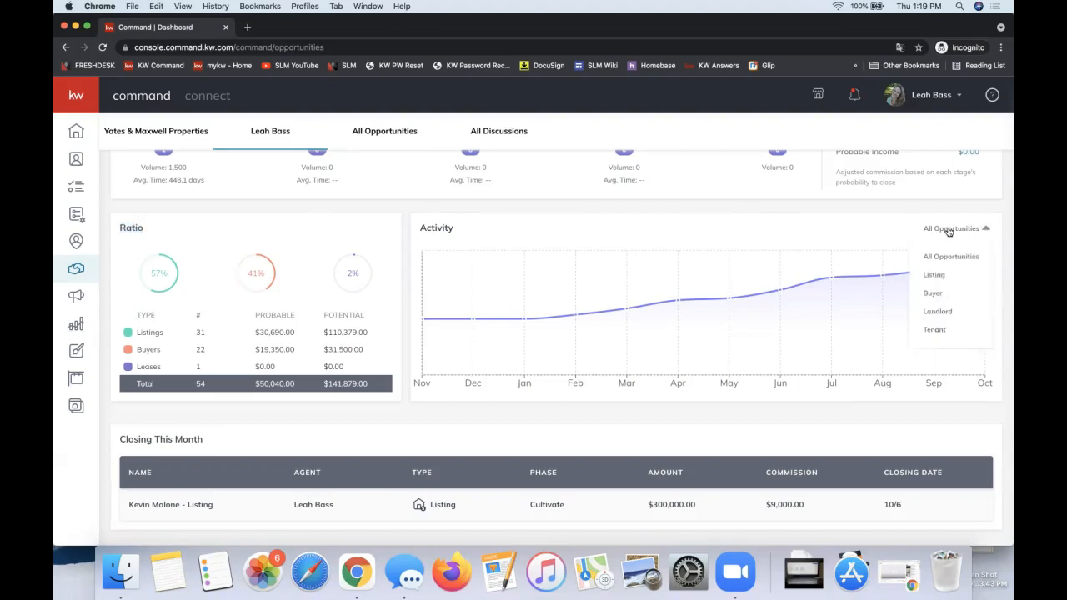
pyautogui.click(935, 275)
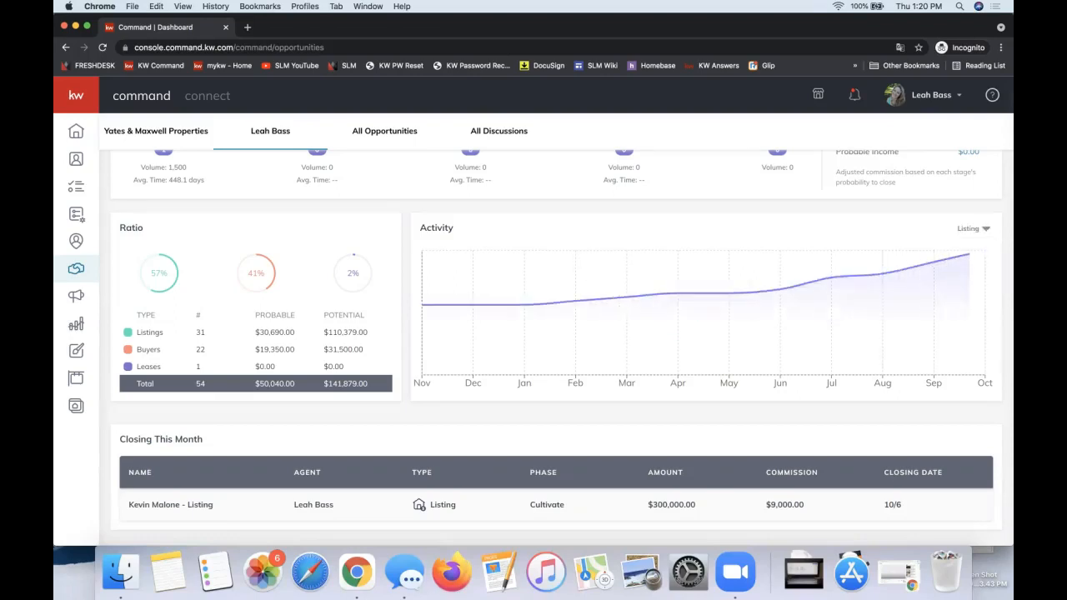
pyautogui.moveTo(831, 281)
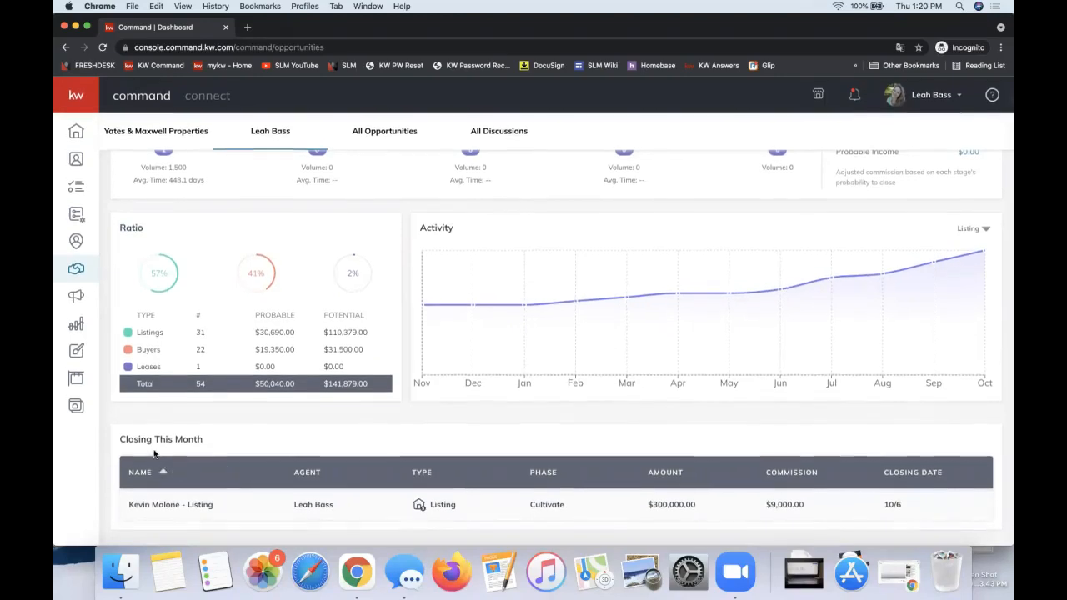
pyautogui.tripleClick(149, 435)
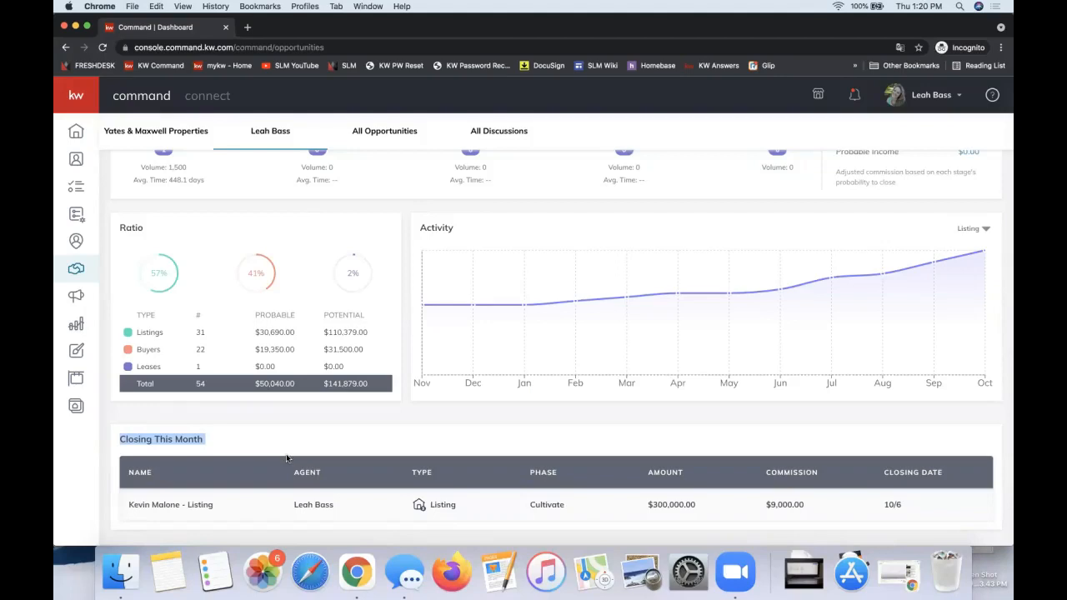
# Step: Leave the Opportunities page for the Contacts section and view the available contact search options
pyautogui.scroll(10, 286, 457)
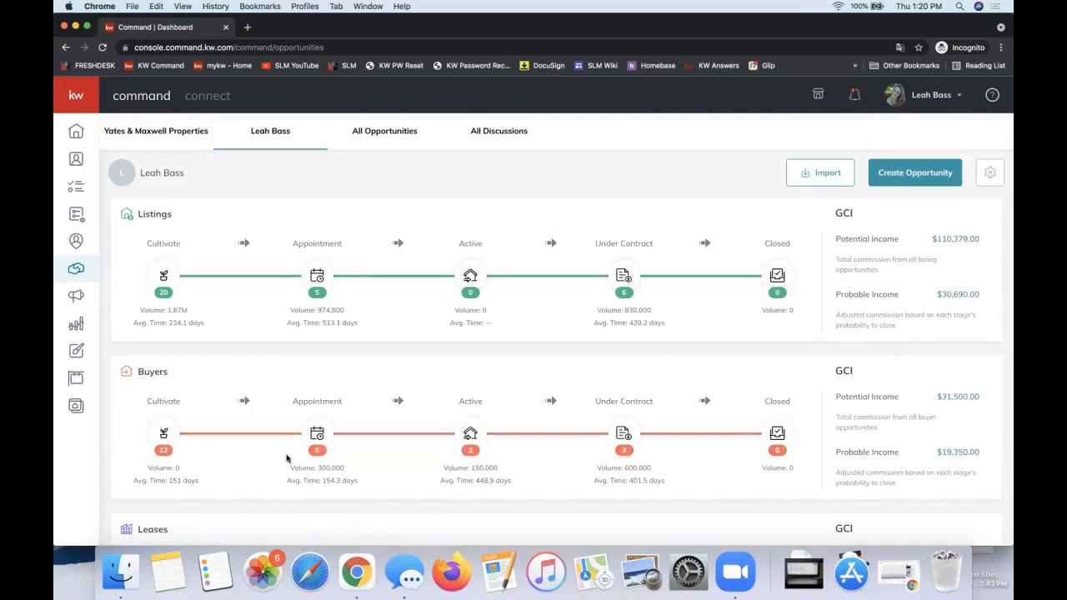
pyautogui.click(906, 177)
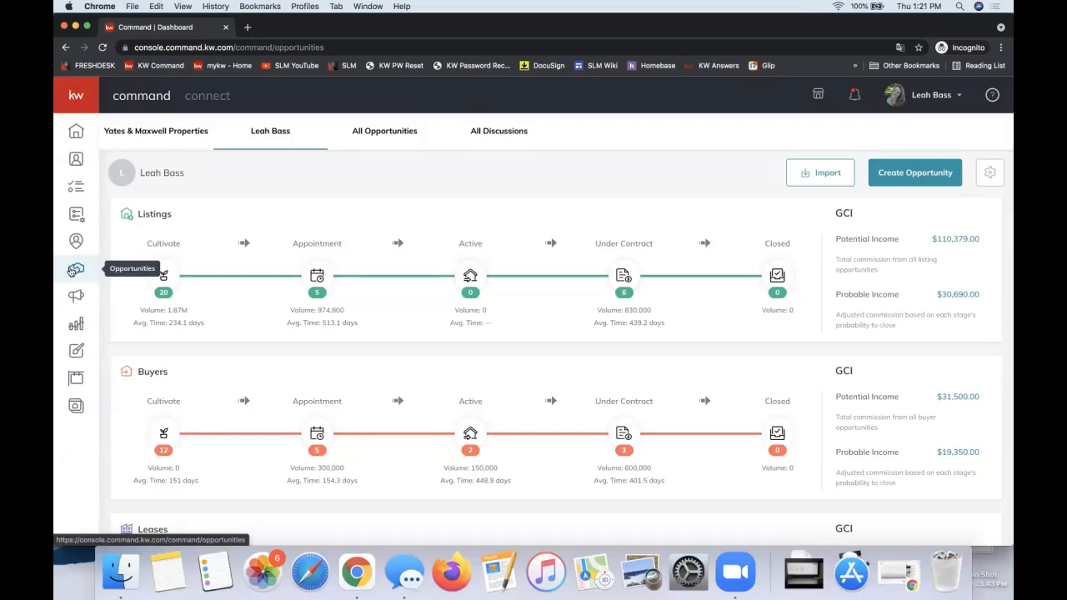
pyautogui.click(77, 159)
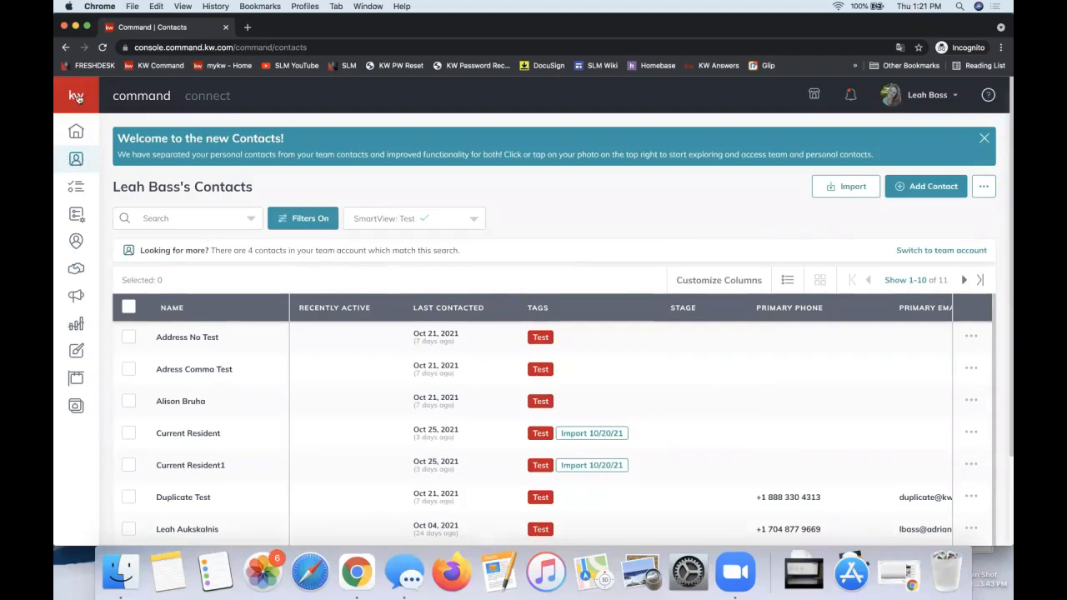
pyautogui.moveTo(81, 160)
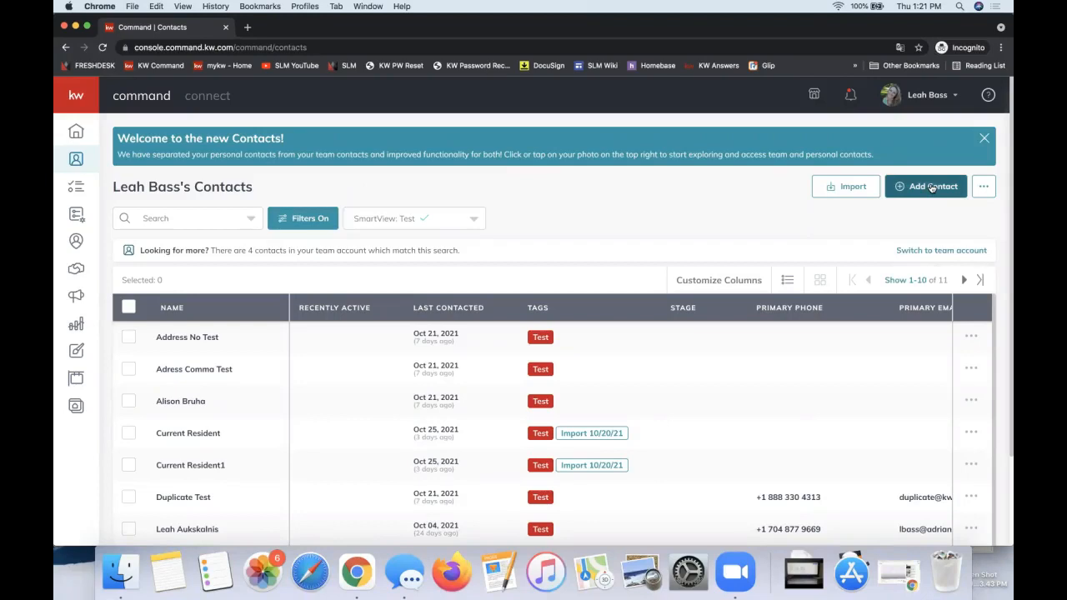
pyautogui.click(176, 220)
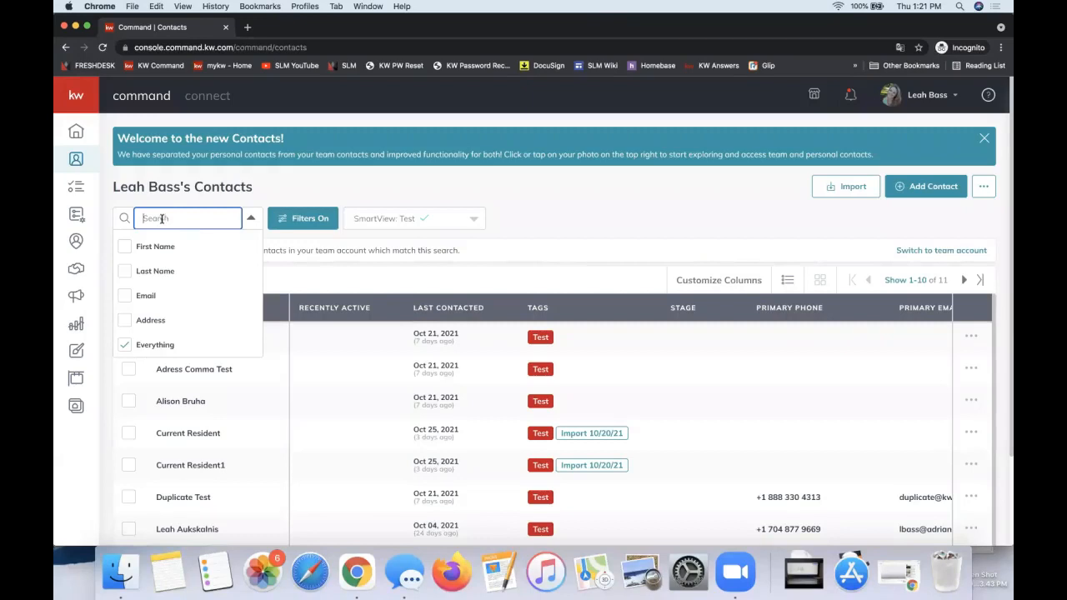
pyautogui.moveTo(922, 233); pyautogui.dragTo(925, 228)
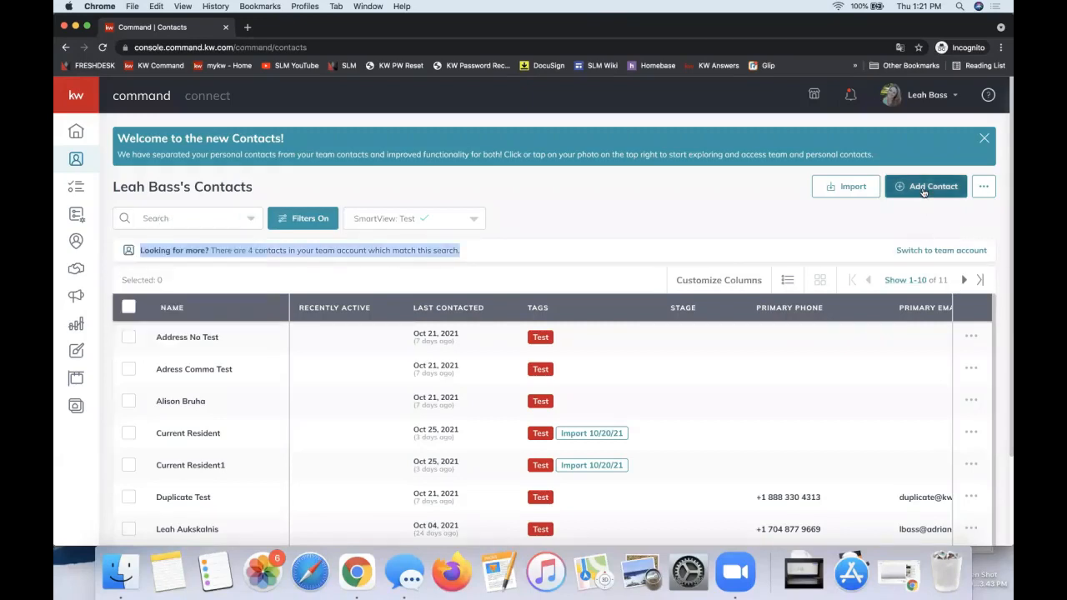
# Step: Start a new contact and enter the contact's full name
pyautogui.click(923, 188)
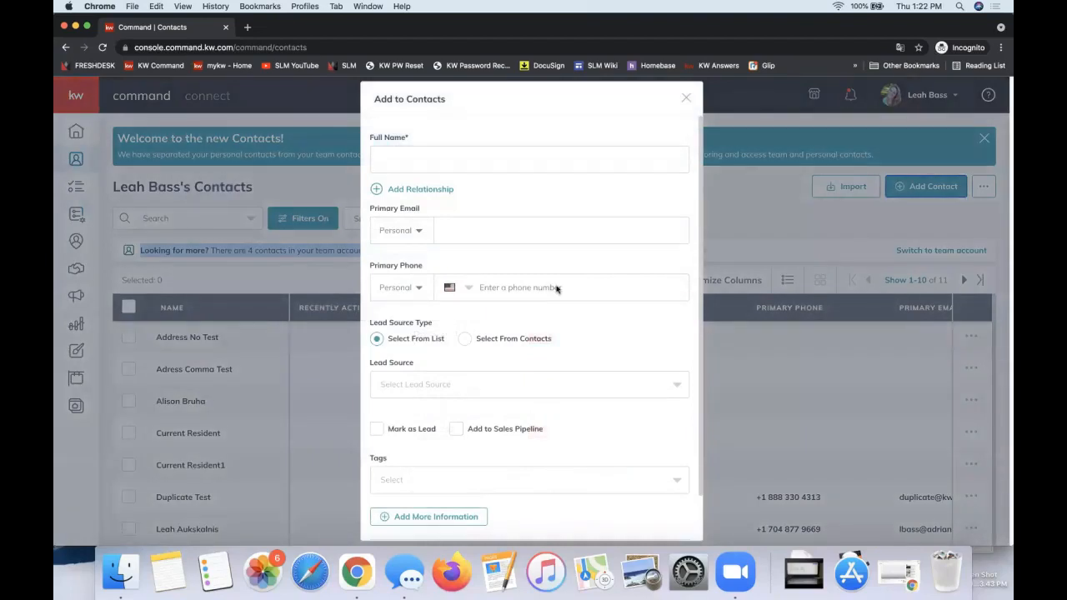
pyautogui.click(427, 161)
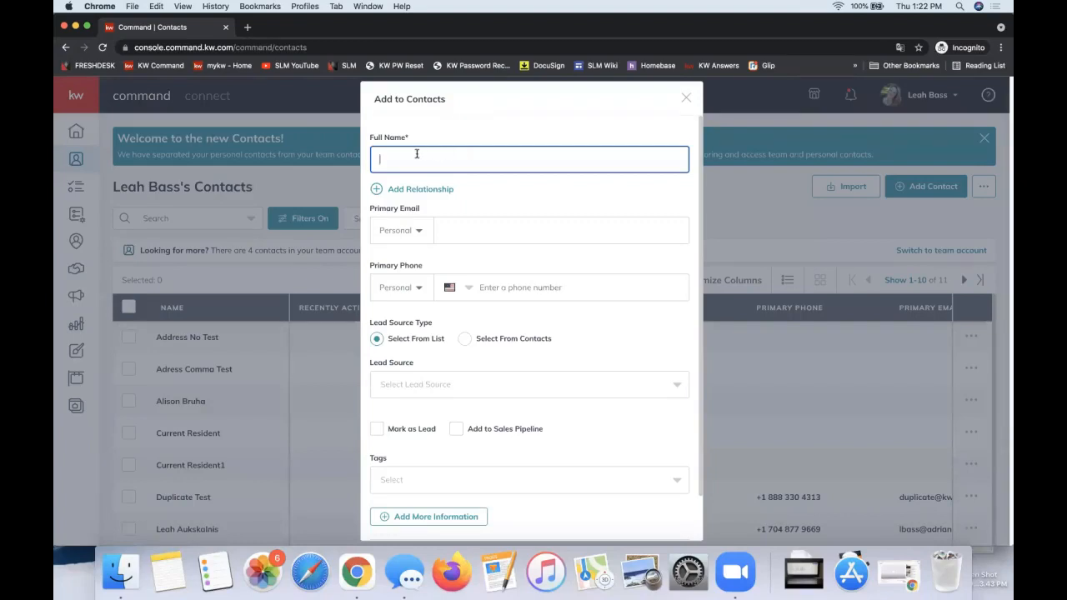
pyautogui.write('Jane Foster')
pyautogui.click(484, 235)
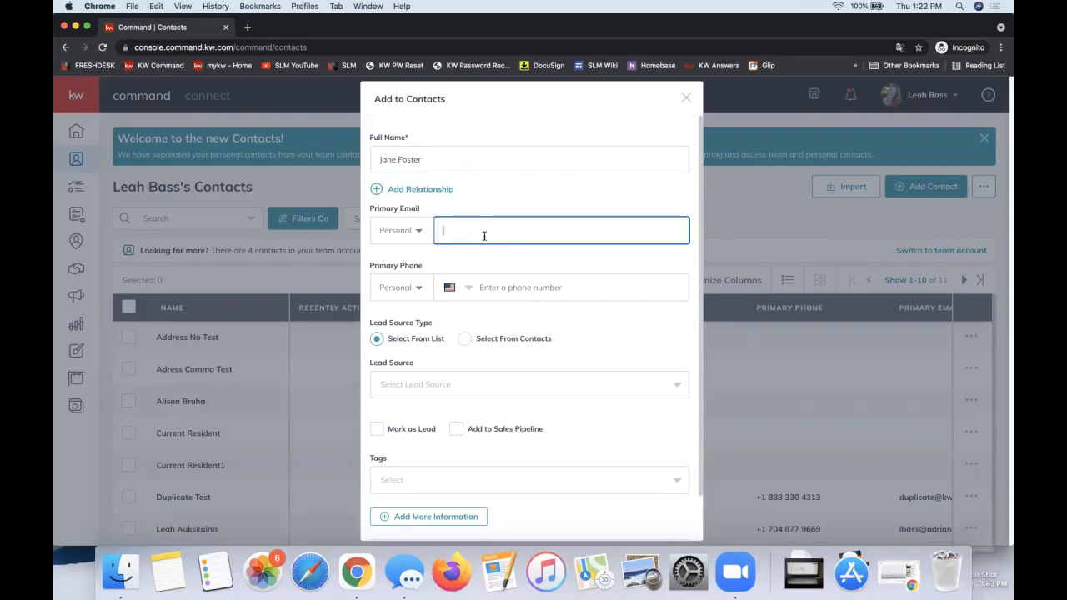
pyautogui.tripleClick(444, 165)
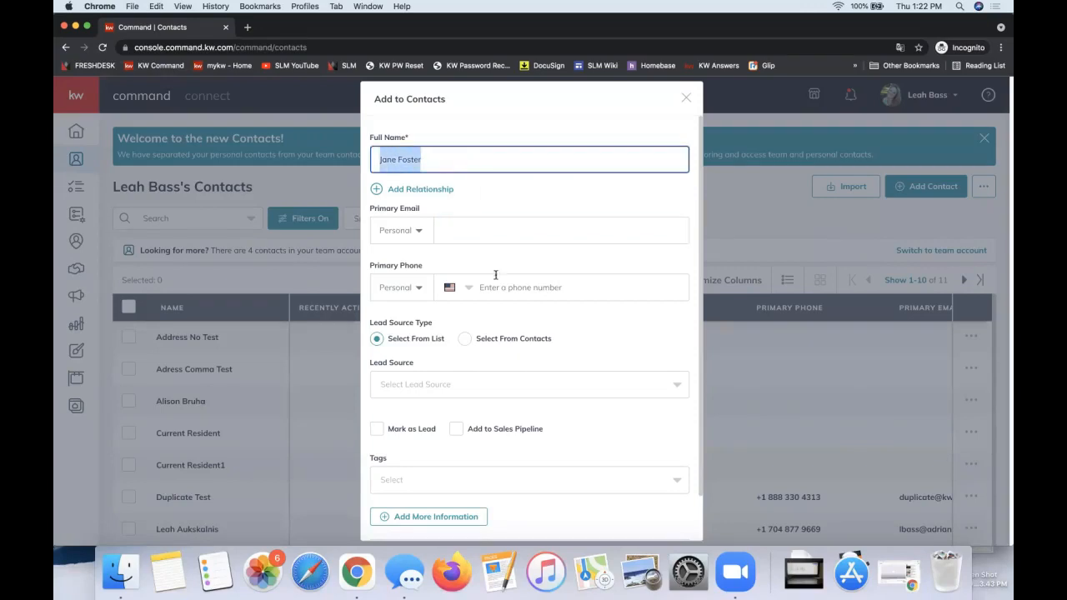
# Step: Enter the contact's personal primary email address and check the remaining fields of the contact form
pyautogui.click(460, 230)
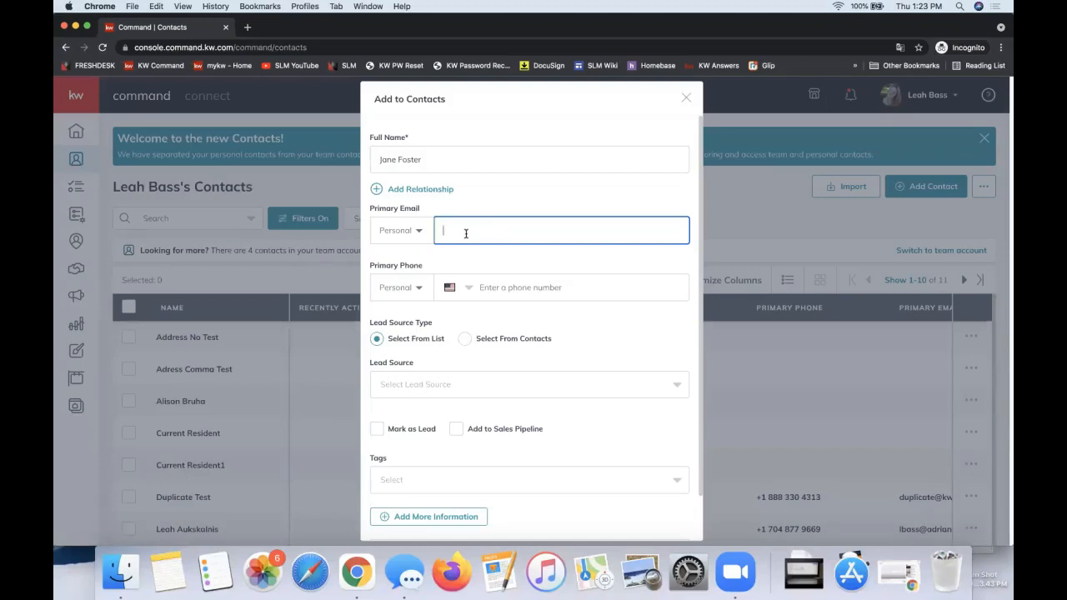
pyautogui.scroll(-2, 620, 354)
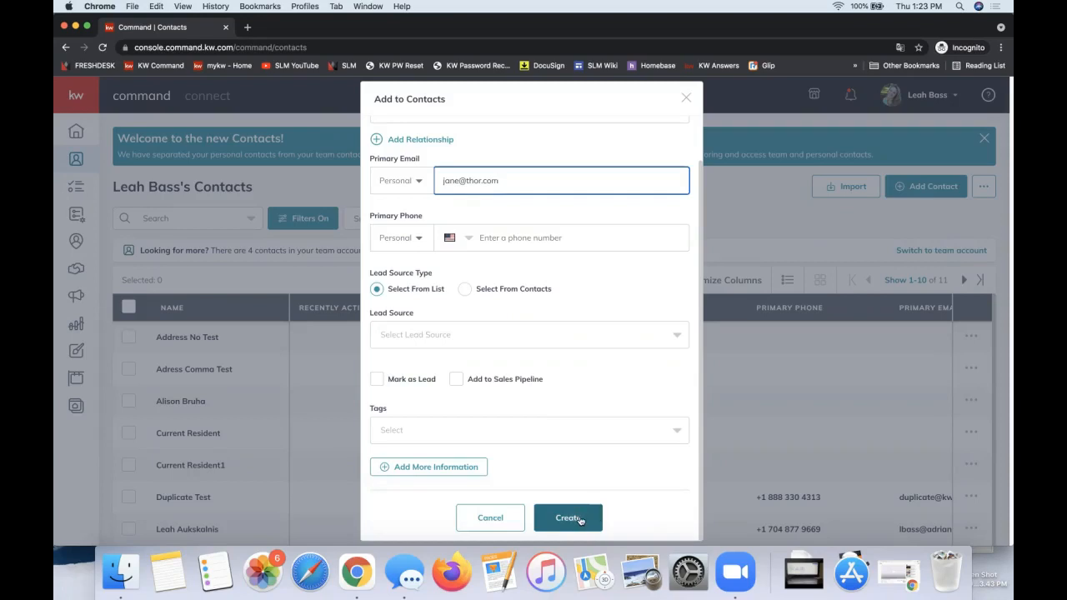
pyautogui.scroll(1, 564, 472)
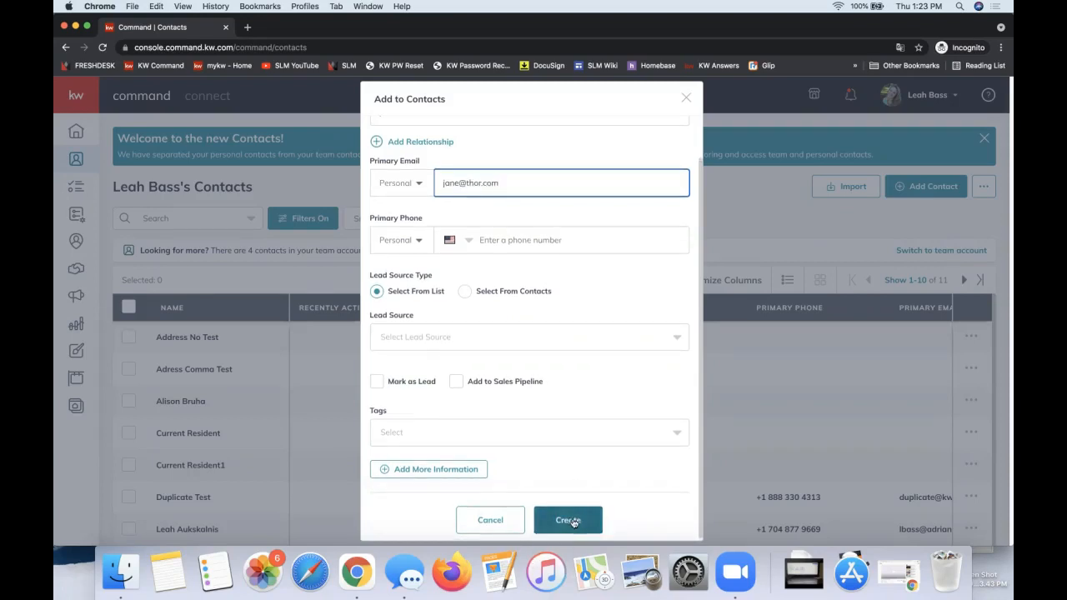
pyautogui.scroll(3, 568, 484)
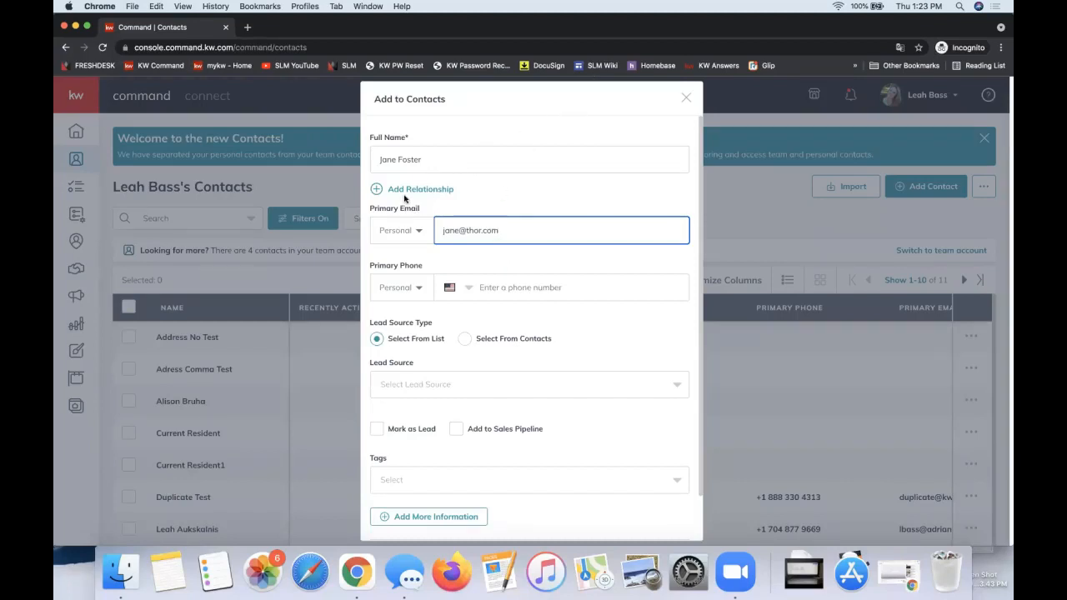
pyautogui.click(460, 135)
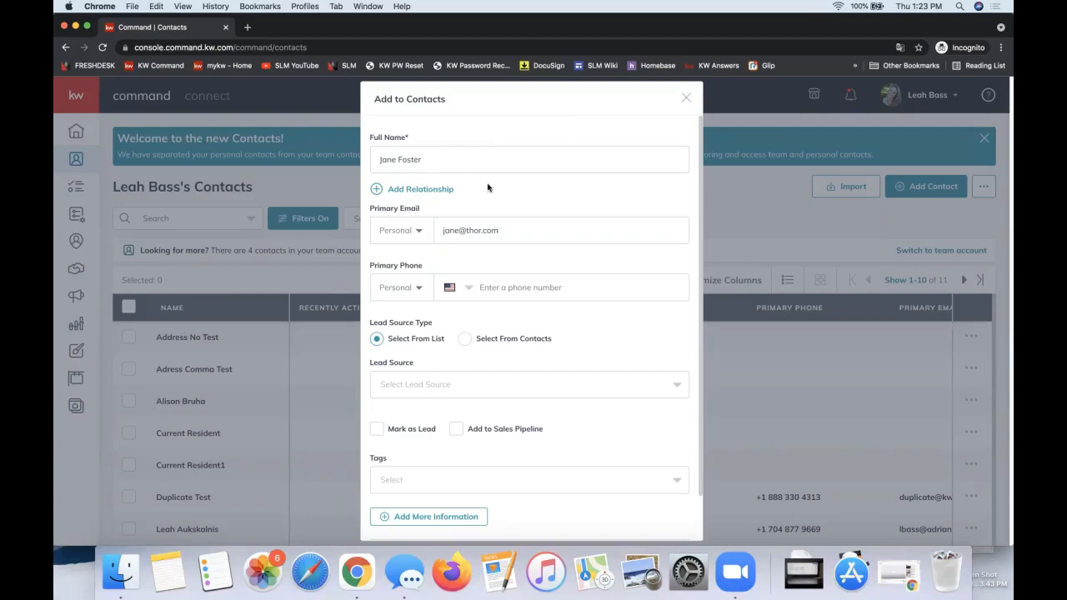
# Step: Add a Spouse relationship linked to the matching existing contact, and create the new contact
pyautogui.click(403, 190)
pyautogui.click(461, 200)
pyautogui.click(393, 203)
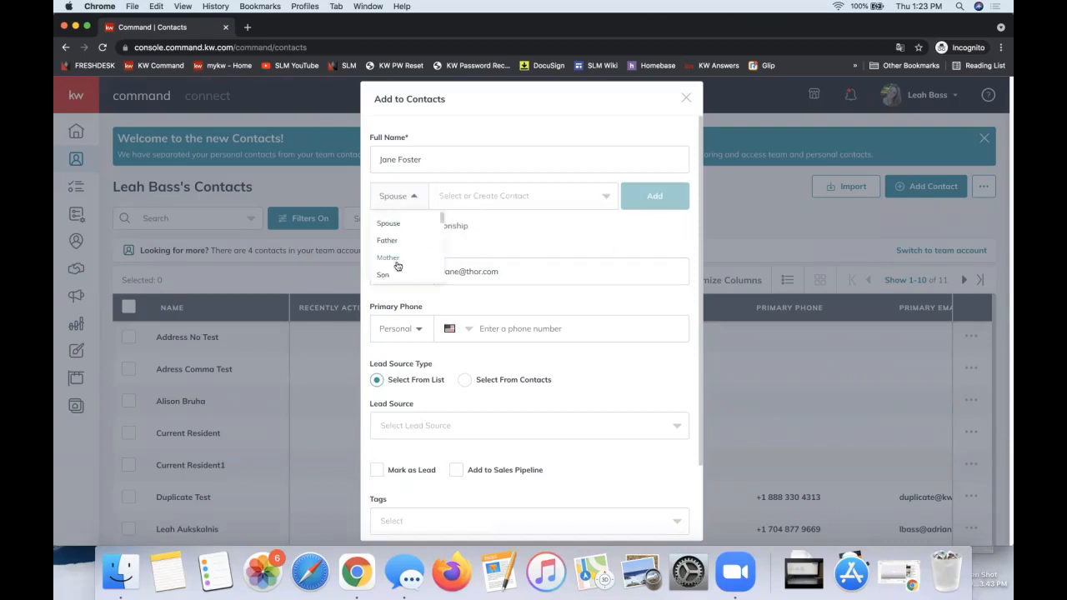
pyautogui.scroll(-1, 391, 263)
pyautogui.scroll(-2, 390, 263)
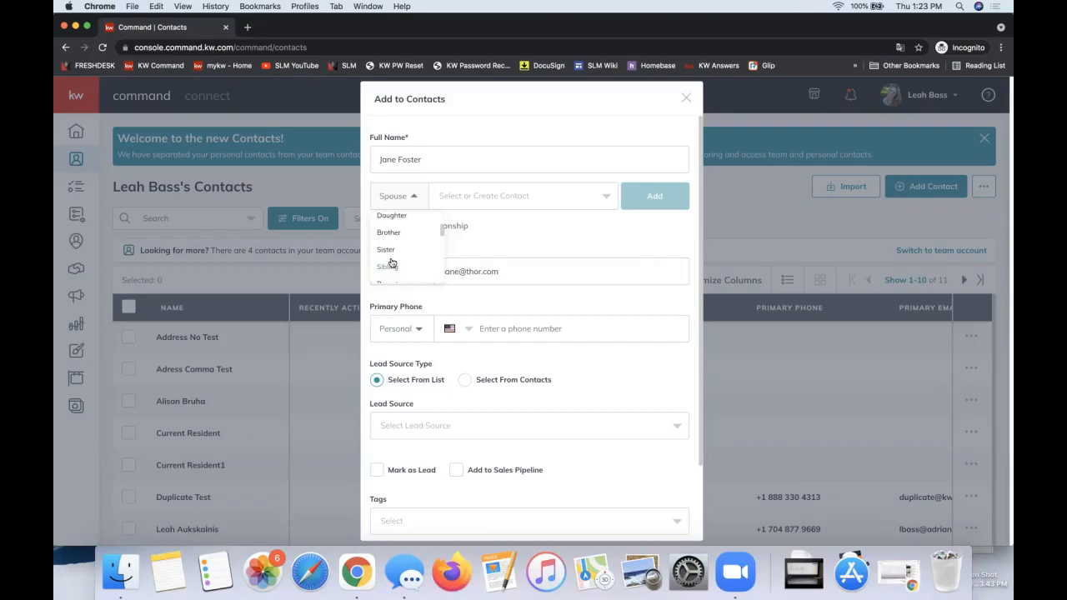
pyautogui.click(489, 195)
pyautogui.write('thor')
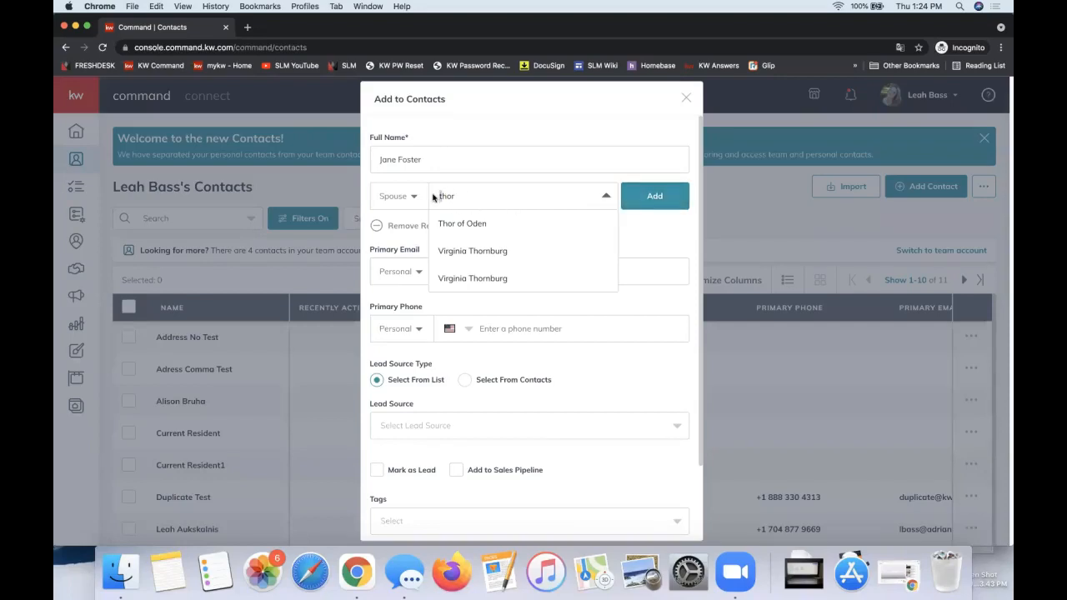
pyautogui.write('T')
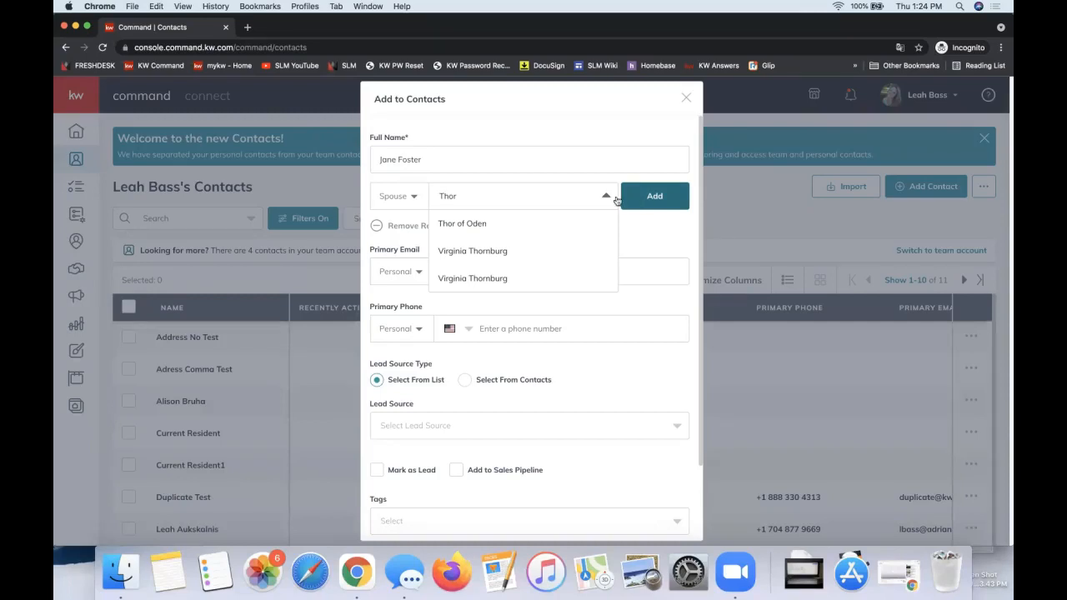
pyautogui.click(461, 223)
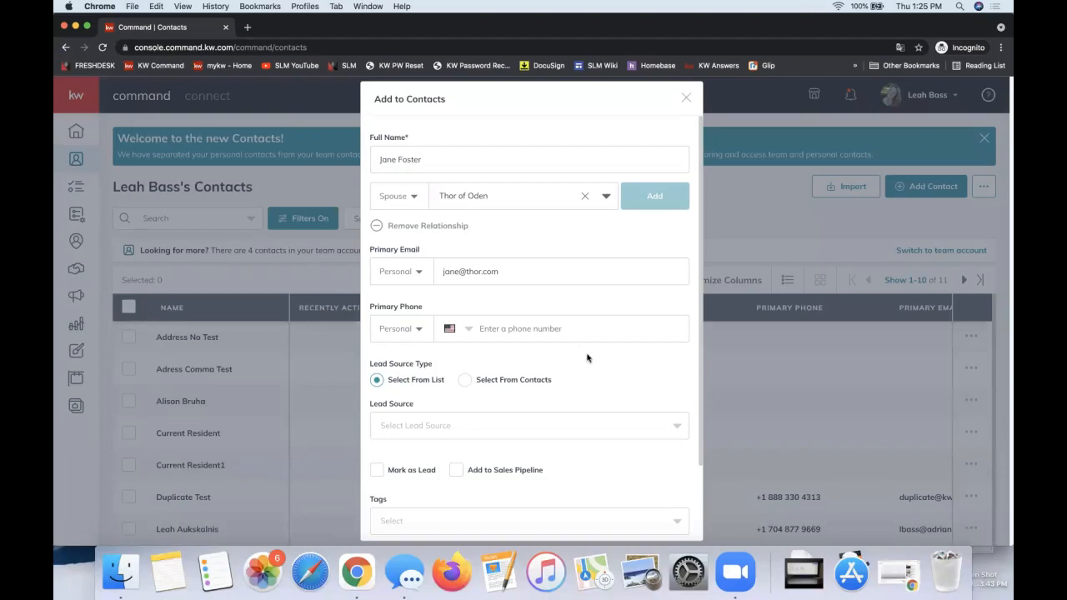
pyautogui.scroll(-3, 587, 358)
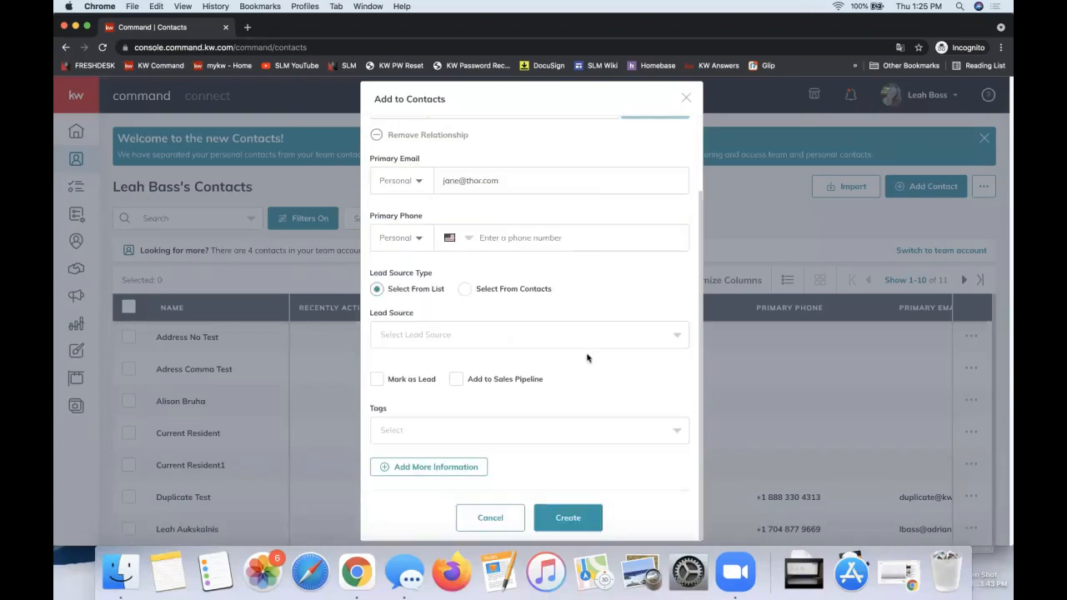
pyautogui.click(569, 518)
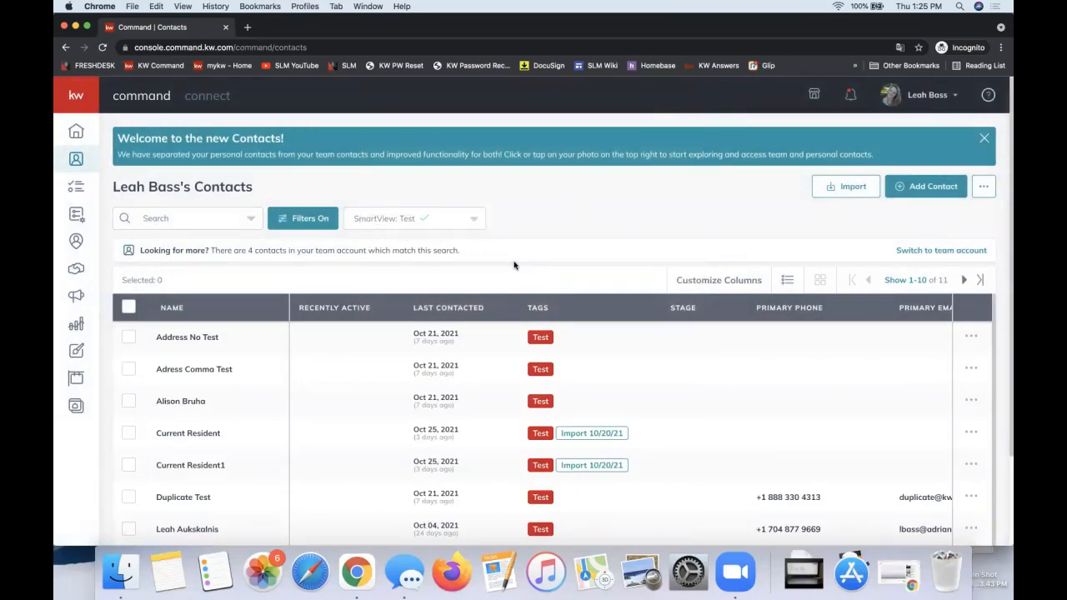
# Step: Search the contacts for the new contact's full name and reload the page
pyautogui.click(196, 219)
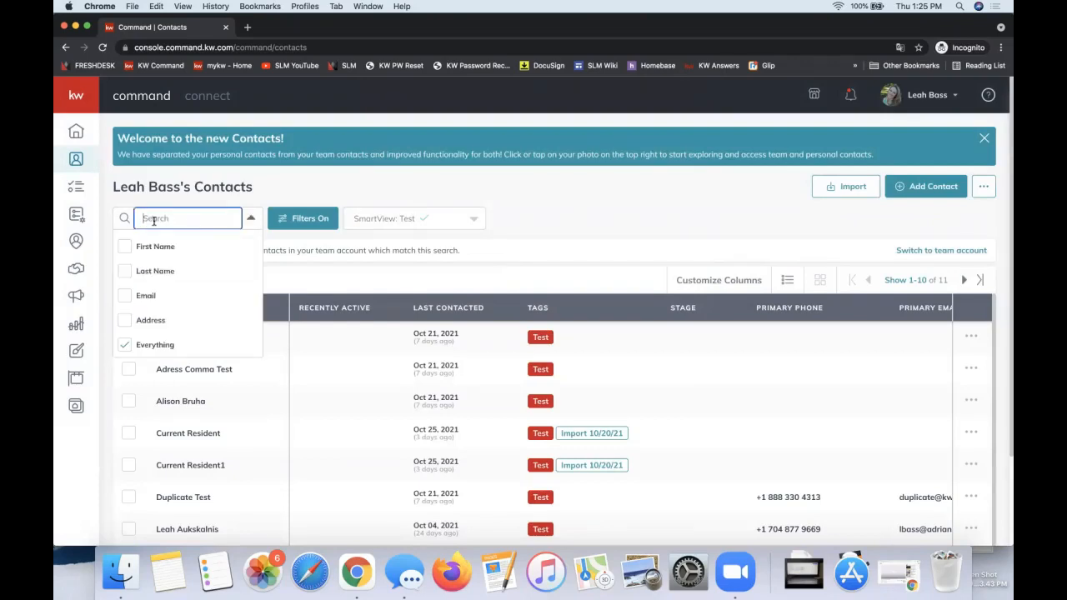
pyautogui.write('jane foster')
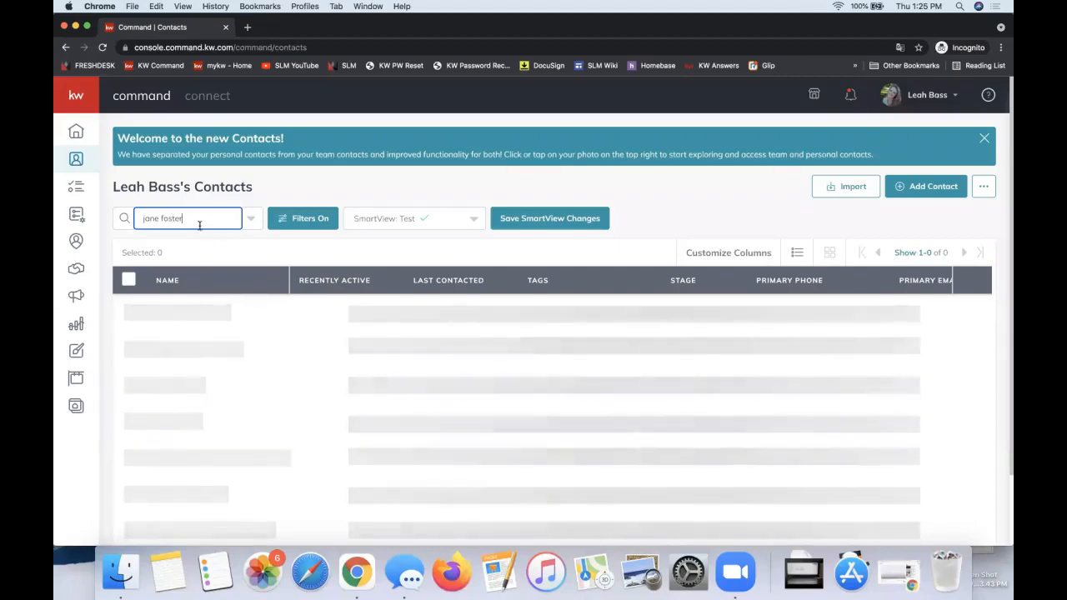
pyautogui.press('super+r')
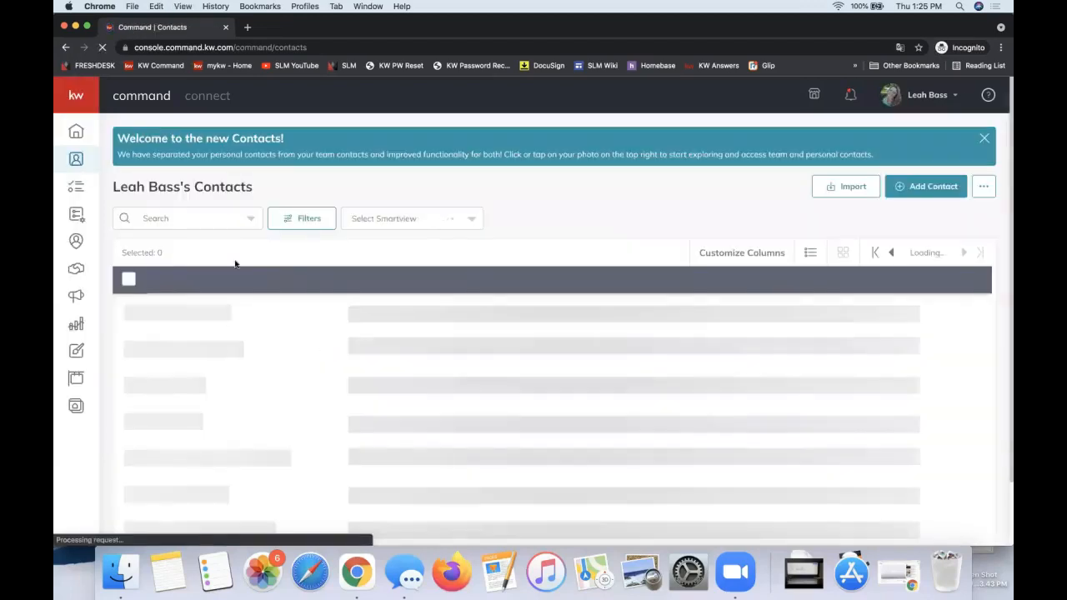
# Step: Search the contacts again, shortening the search text to the new contact's first name
pyautogui.click(197, 219)
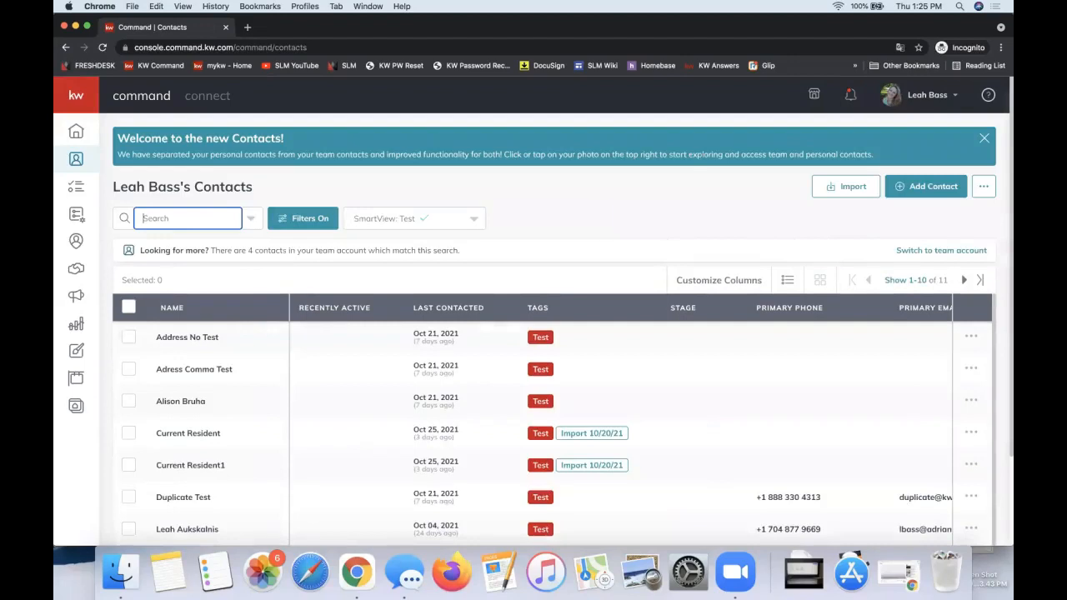
pyautogui.write('jane fost')
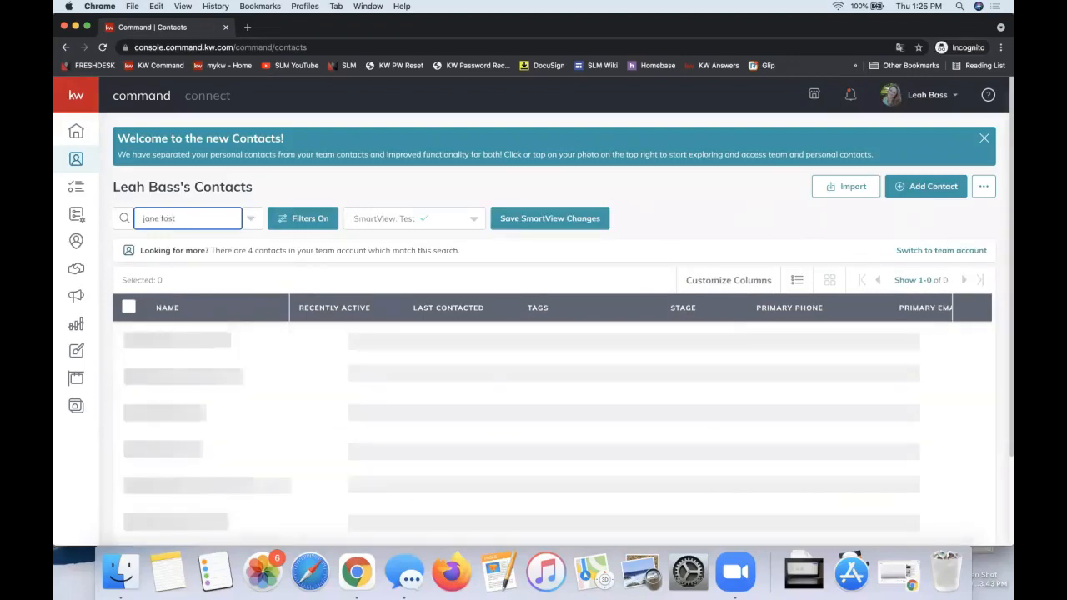
pyautogui.press('BackSpace')
pyautogui.press('BackSpace')
pyautogui.press('BackSpace')
pyautogui.press('BackSpace')
pyautogui.press('BackSpace')
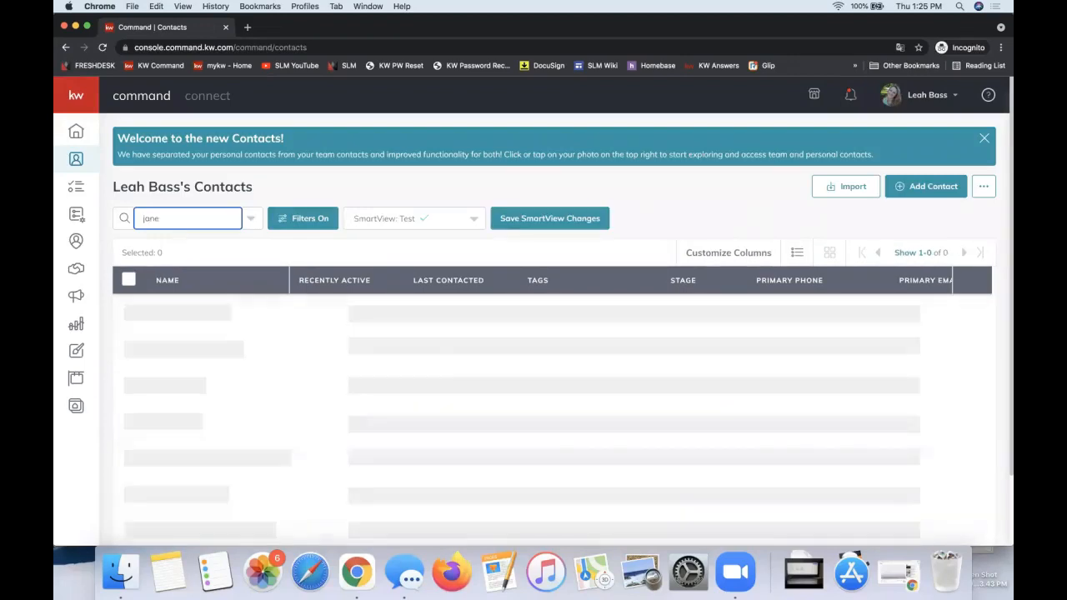
# Step: Clear the contact search and show the opportunities of the last contact listed on the first results page
pyautogui.press('XF86AudioRaiseVolume')
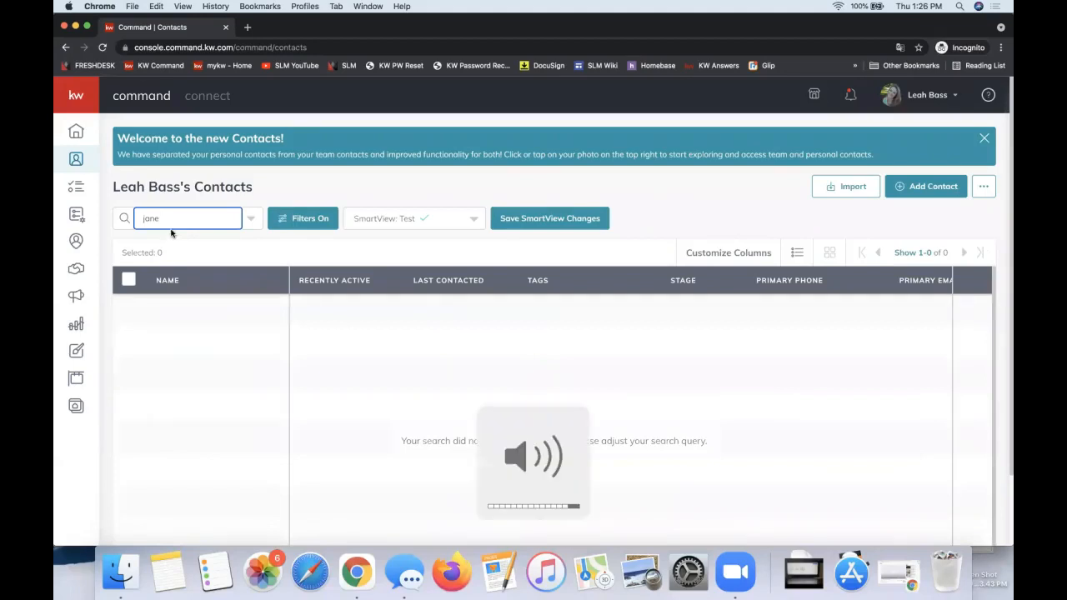
pyautogui.press('BackSpace')
pyautogui.press('BackSpace')
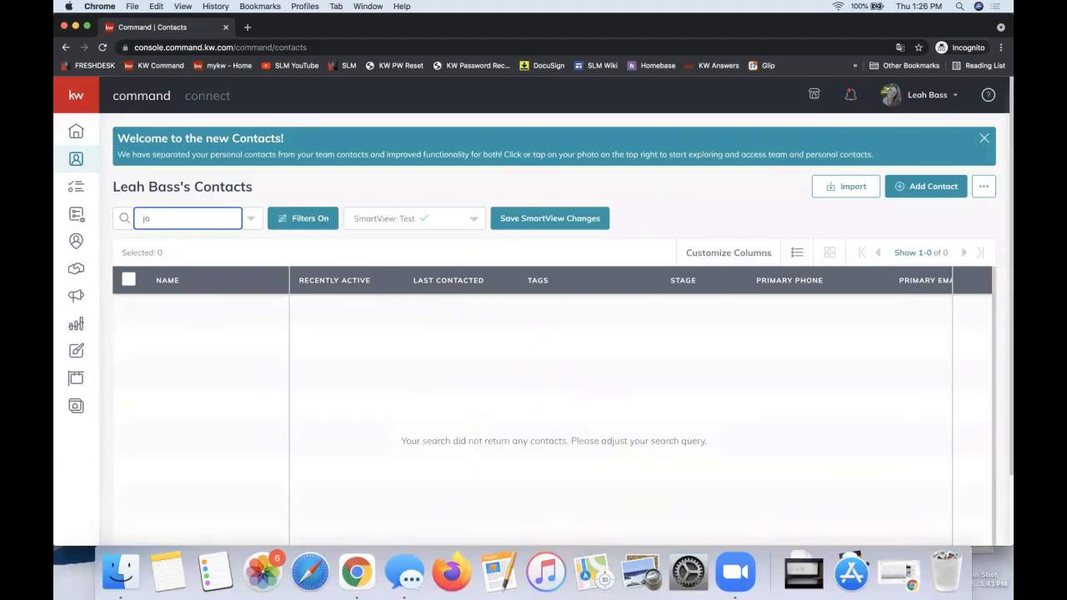
pyautogui.press('BackSpace')
pyautogui.press('BackSpace')
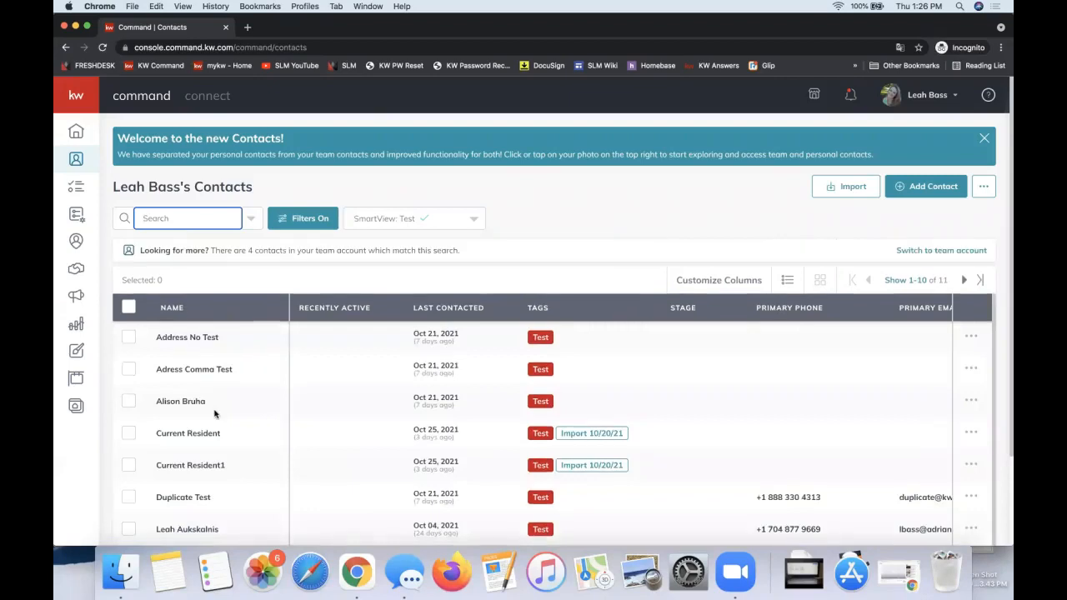
pyautogui.scroll(-1, 214, 414)
pyautogui.scroll(-3, 214, 413)
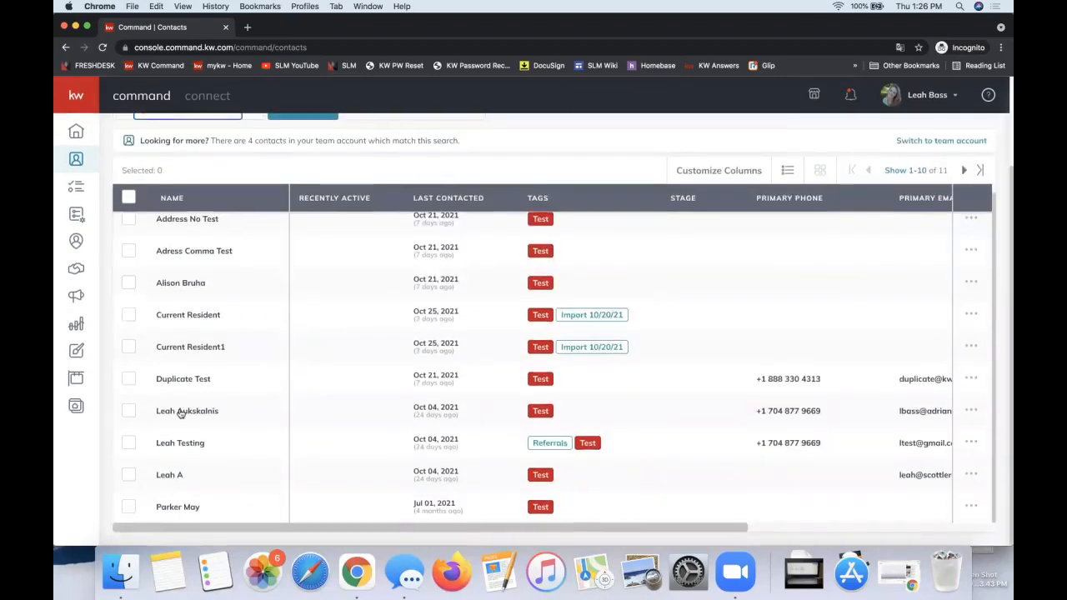
pyautogui.click(172, 505)
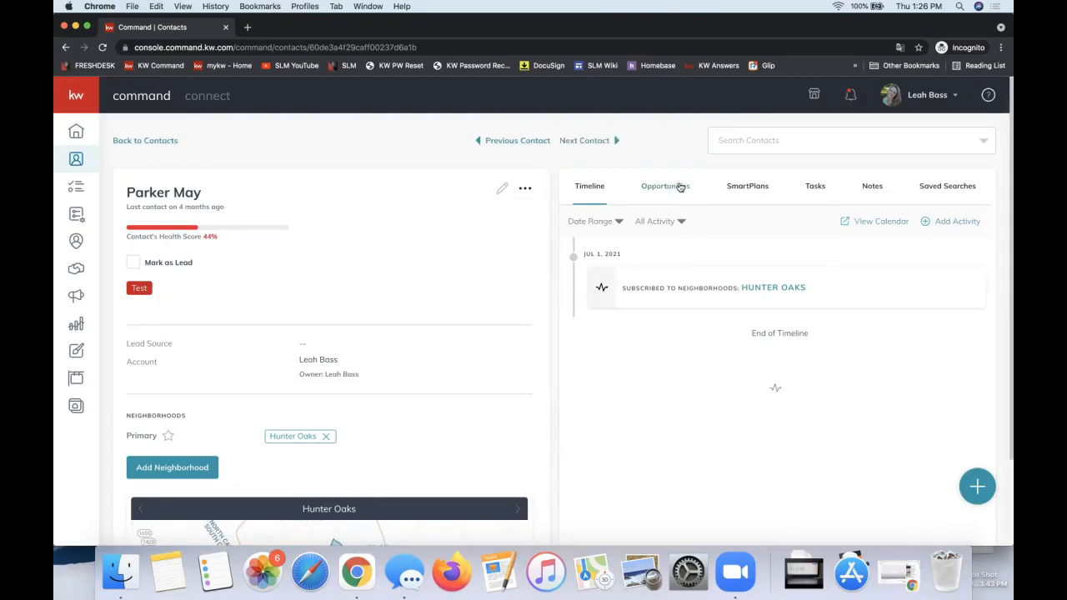
pyautogui.click(669, 190)
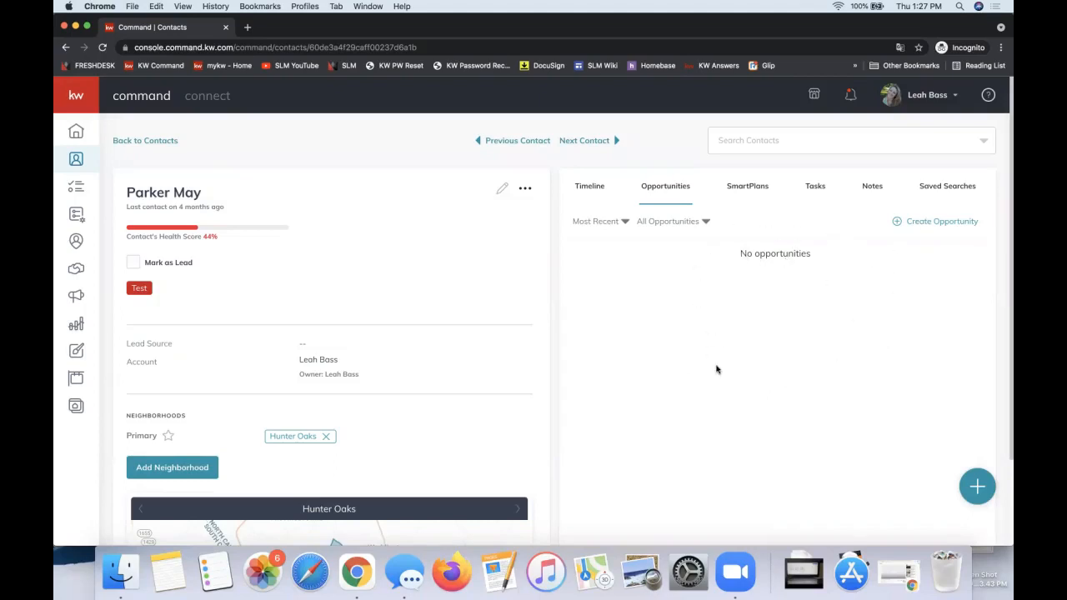
pyautogui.click(923, 221)
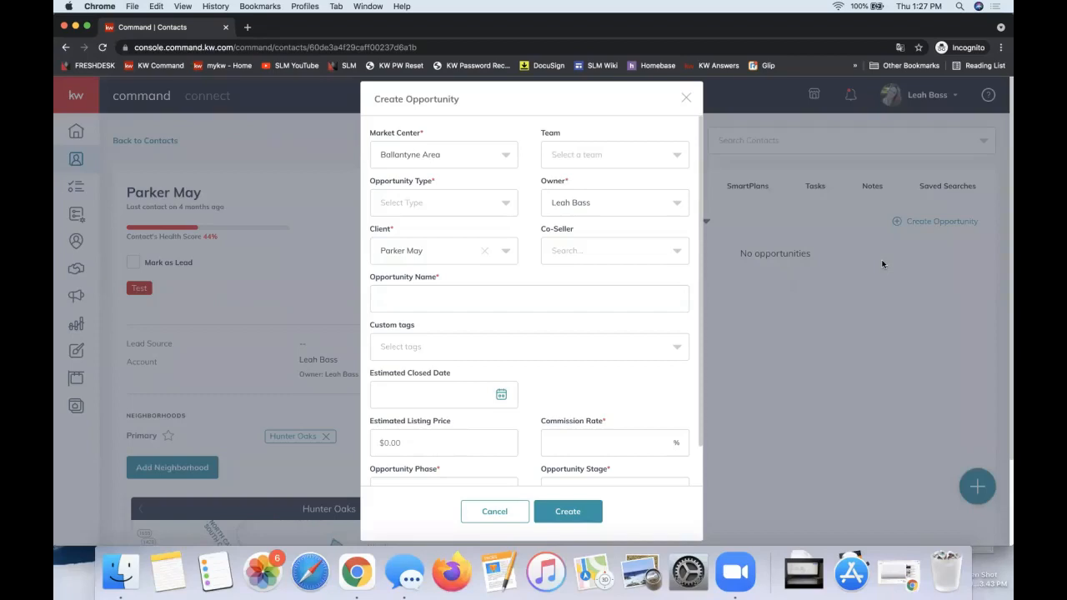
pyautogui.tripleClick(397, 100)
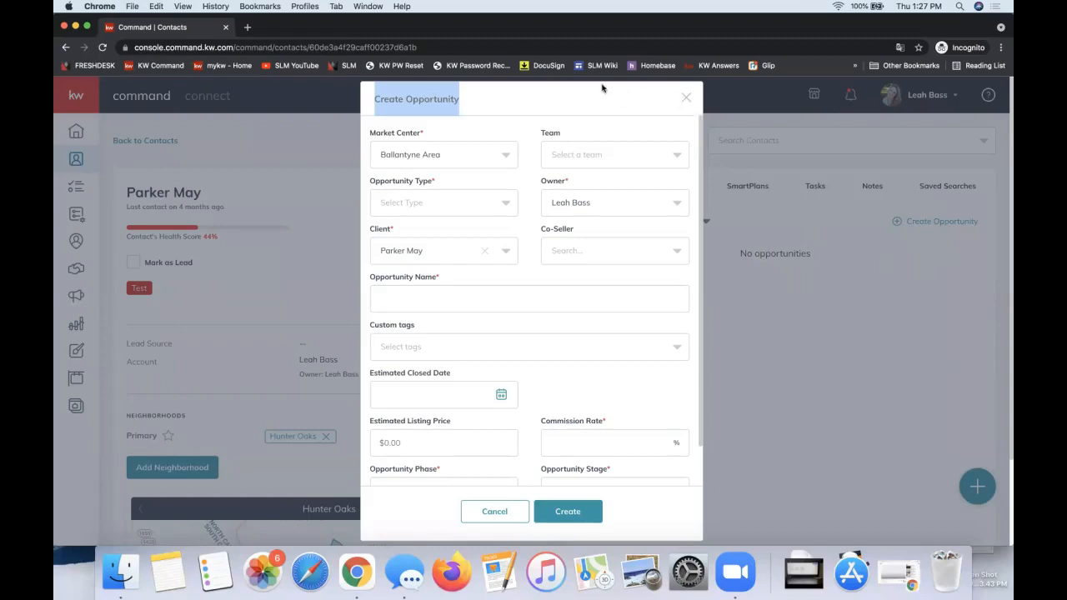
pyautogui.click(687, 99)
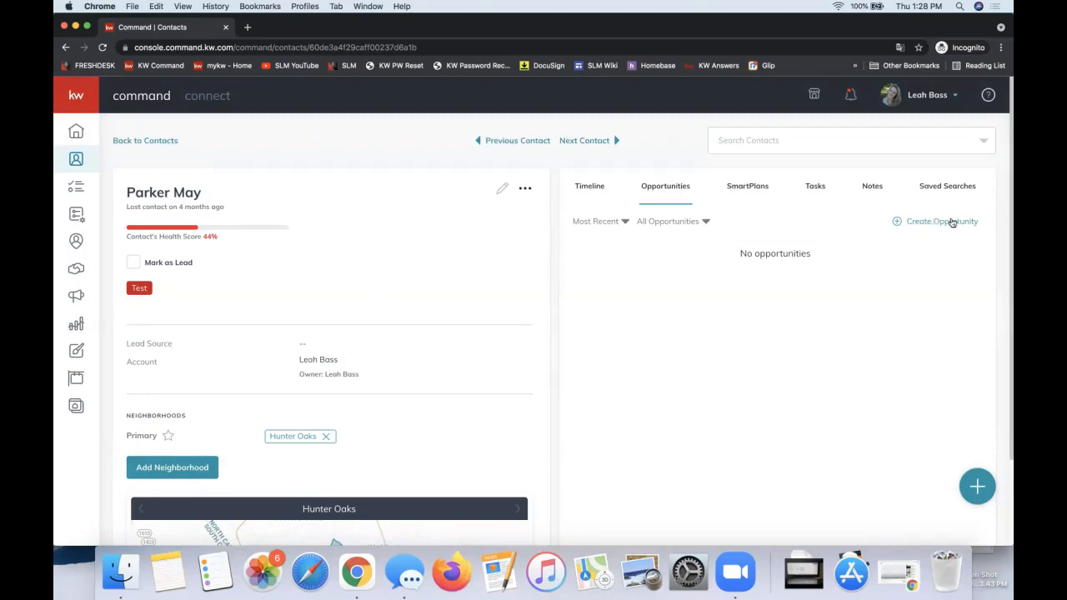
# Step: Start creating a new opportunity for the contact
pyautogui.click(924, 221)
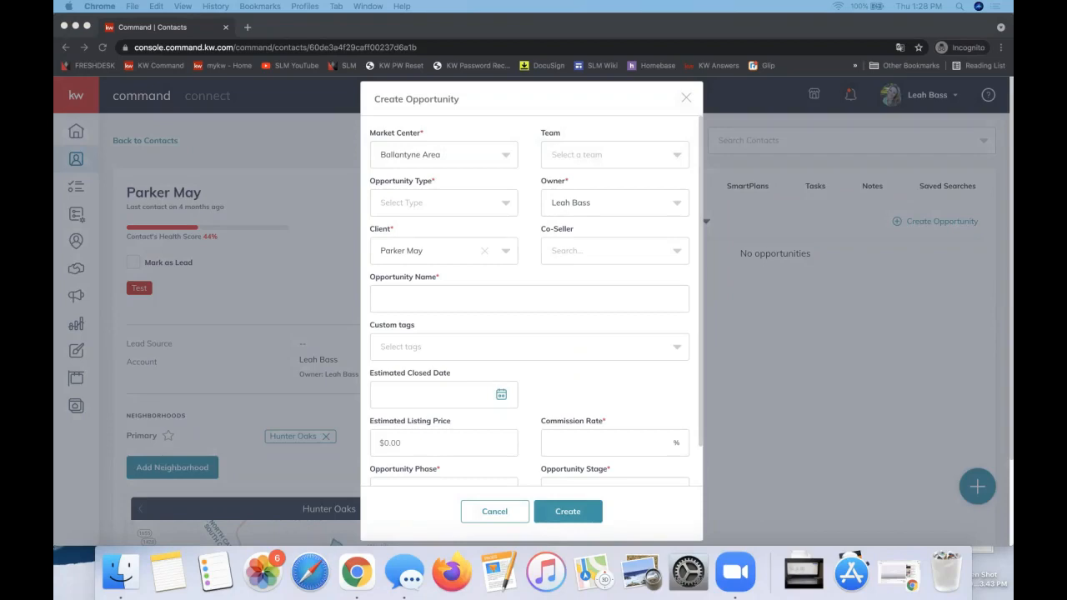
# Step: Switch to the Opportunity Class Links document in Google Docs and review its class recording, checklist, DocuSign and Dotloop entries
pyautogui.moveTo(1008, 384); pyautogui.dragTo(461, 10)
pyautogui.doubleClick(330, 23)
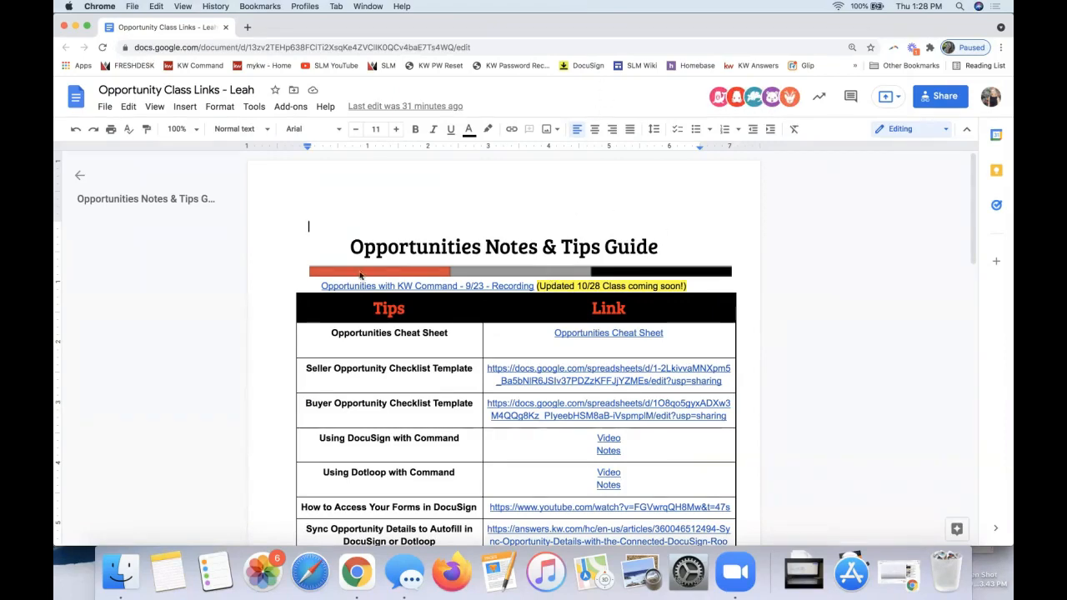
pyautogui.moveTo(315, 286); pyautogui.dragTo(699, 283)
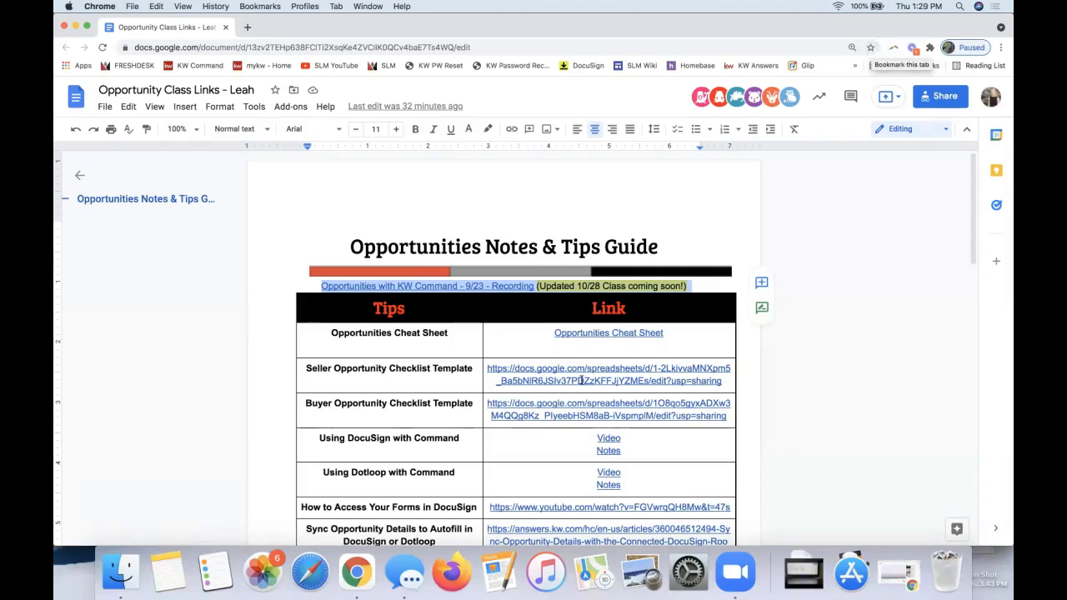
pyautogui.scroll(-3, 581, 379)
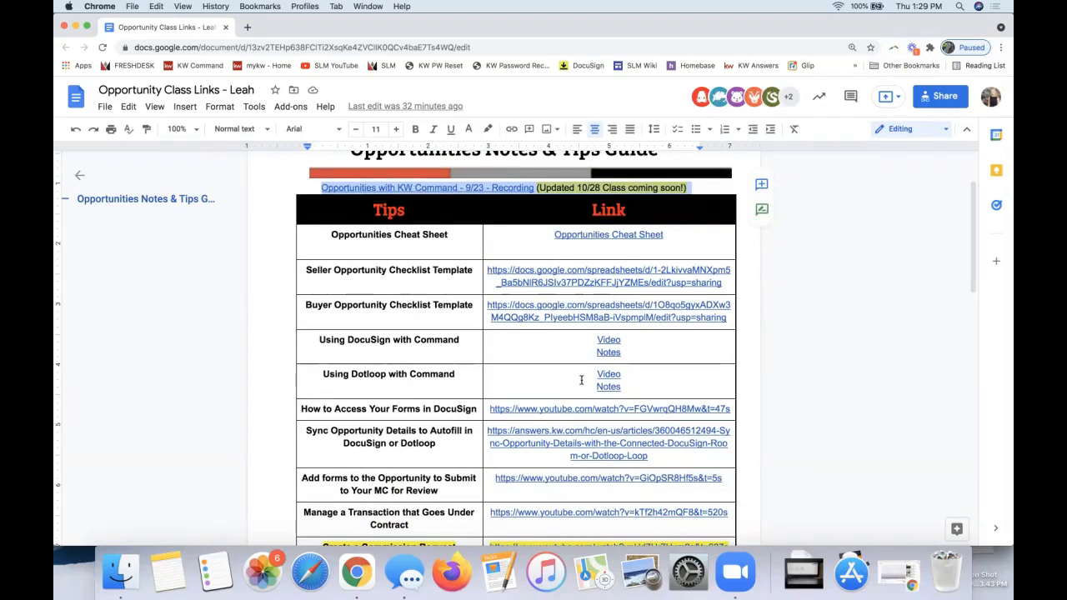
pyautogui.click(506, 188)
pyautogui.click(289, 299)
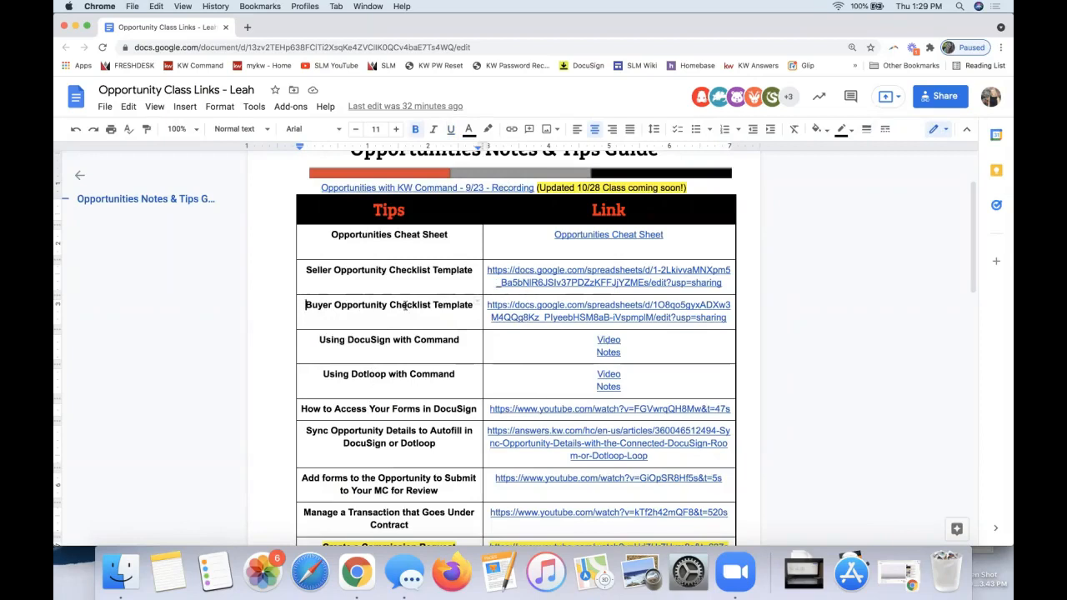
pyautogui.click(391, 342)
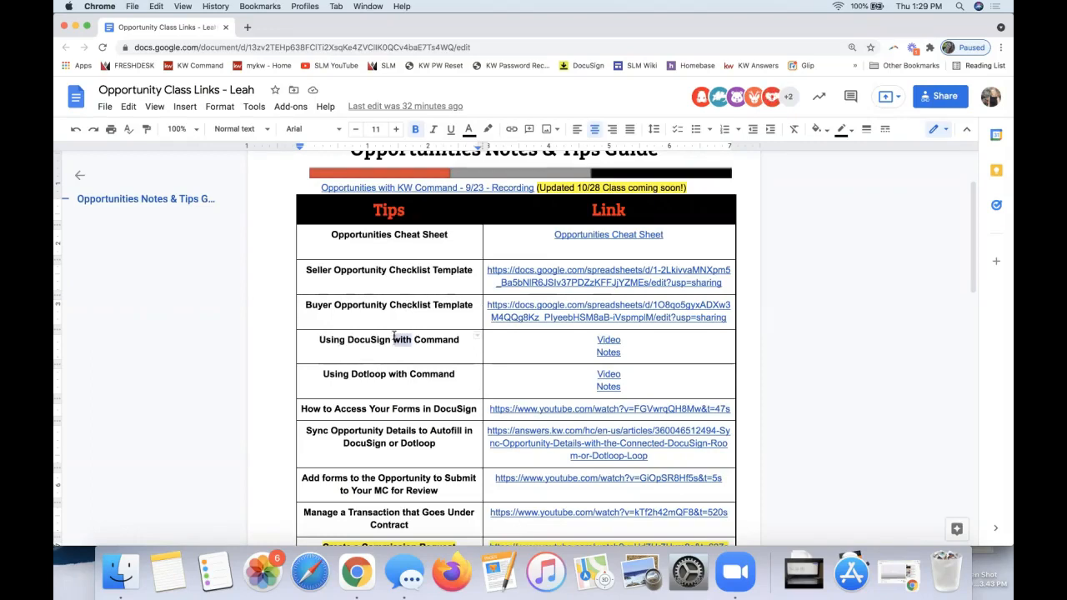
pyautogui.tripleClick(395, 342)
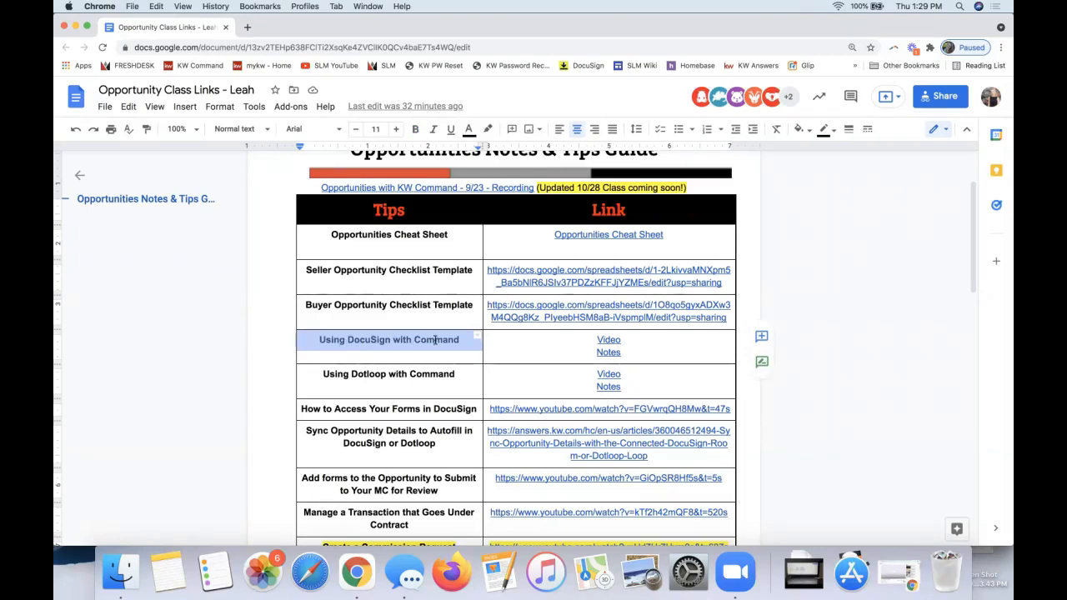
pyautogui.tripleClick(363, 374)
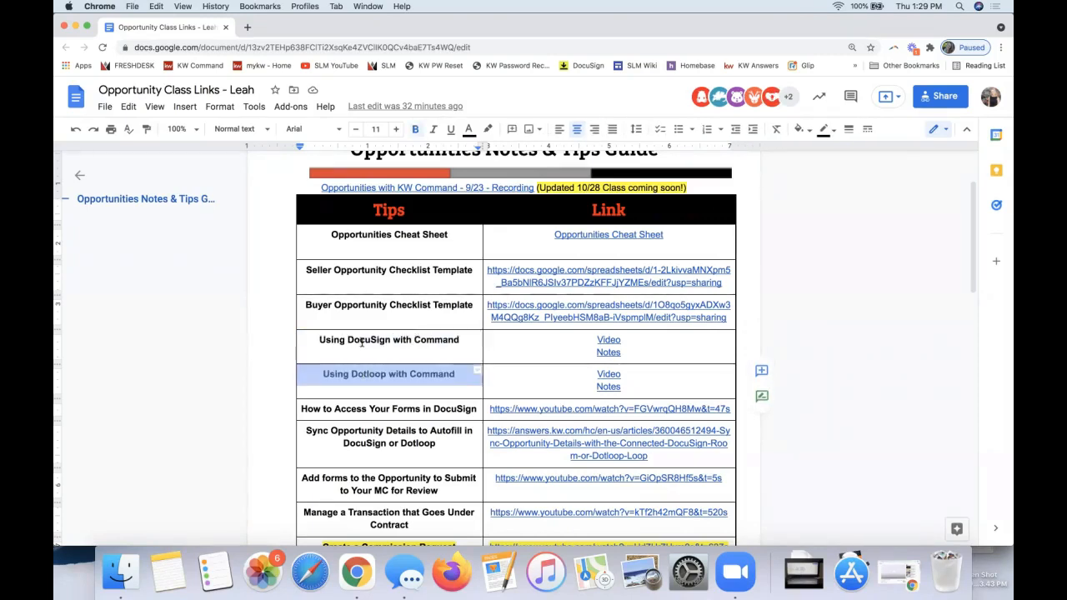
# Step: Preview the DocuSign video and notes links and the Dotloop video link, and look through the rest of the tips table
pyautogui.click(606, 352)
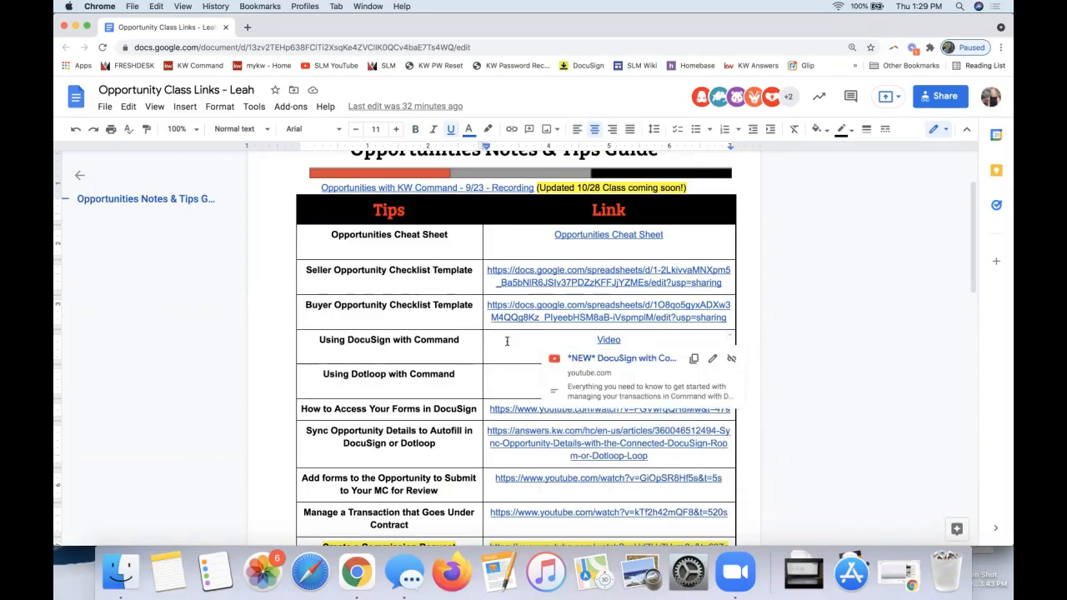
pyautogui.click(600, 351)
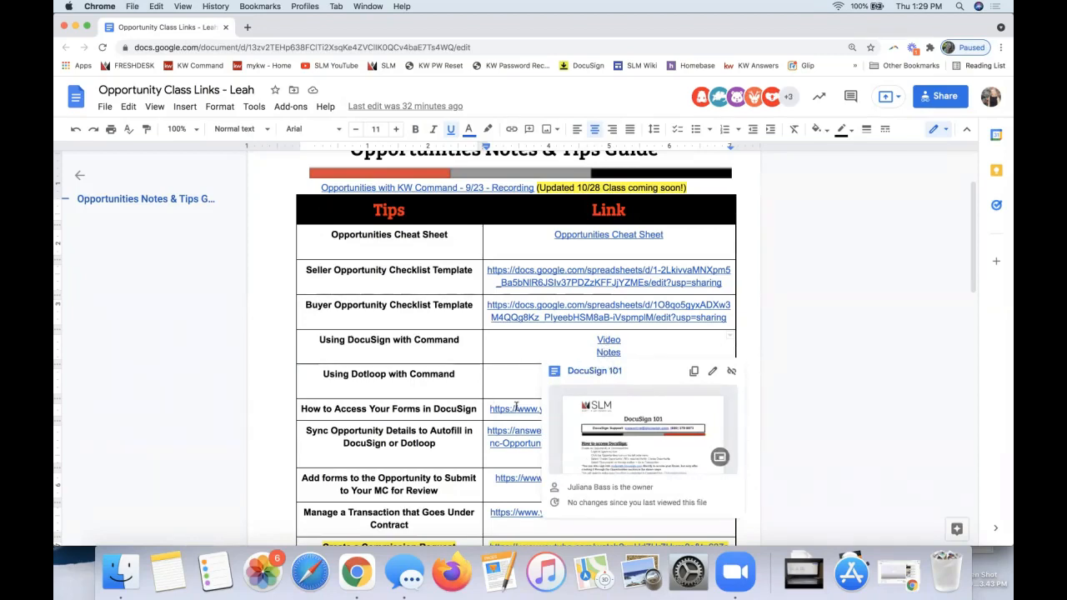
pyautogui.click(504, 372)
pyautogui.write('Video')
pyautogui.scroll(-3, 504, 369)
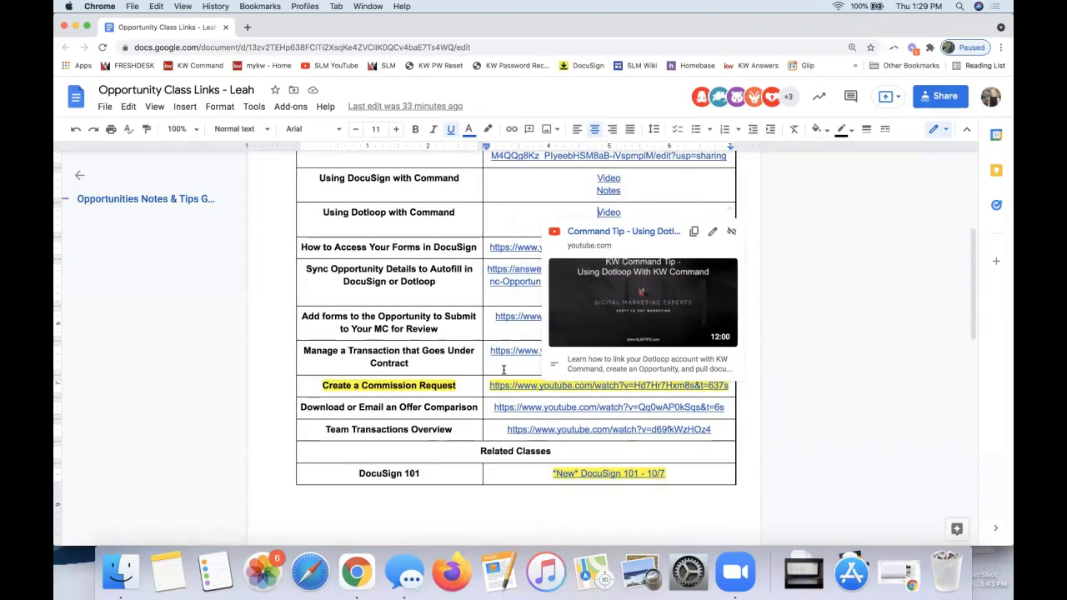
pyautogui.scroll(-2, 503, 369)
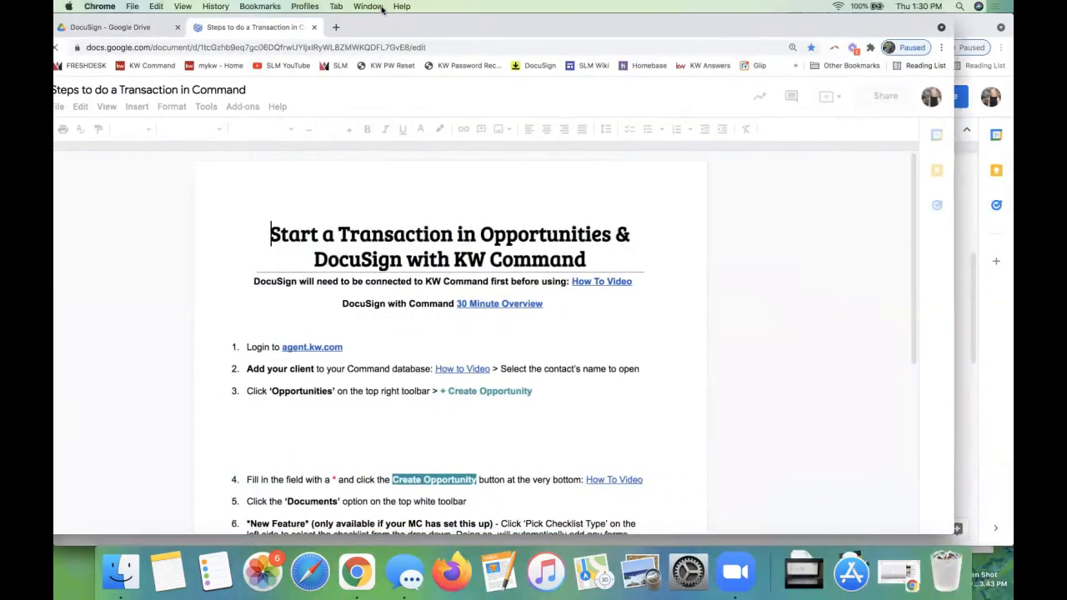
# Step: Read the steps for starting a transaction in the Steps to do a Transaction in Command document
pyautogui.scroll(-1, 282, 340)
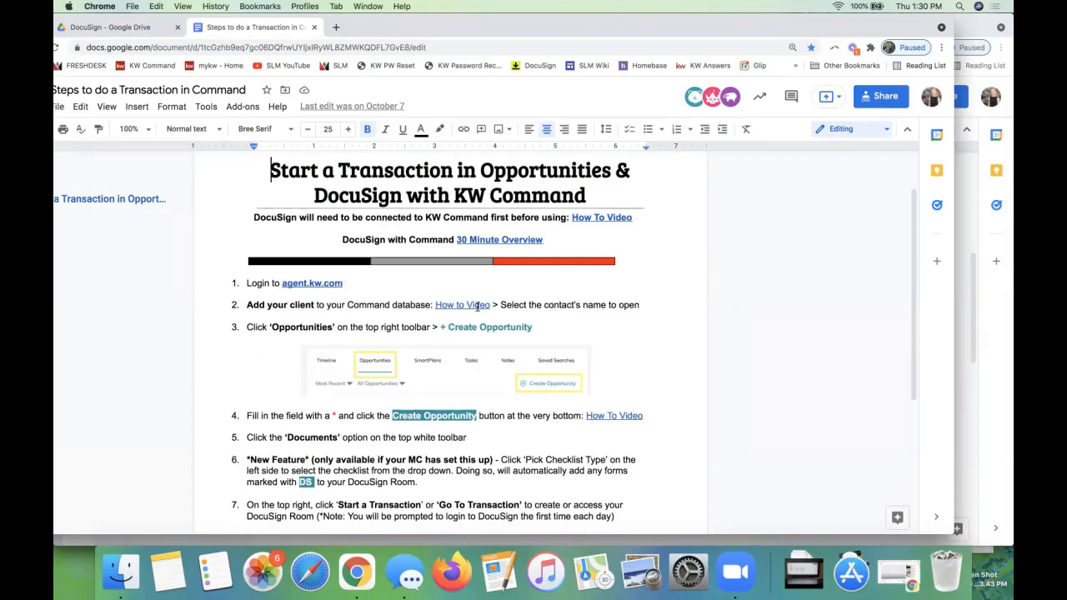
pyautogui.click(244, 328)
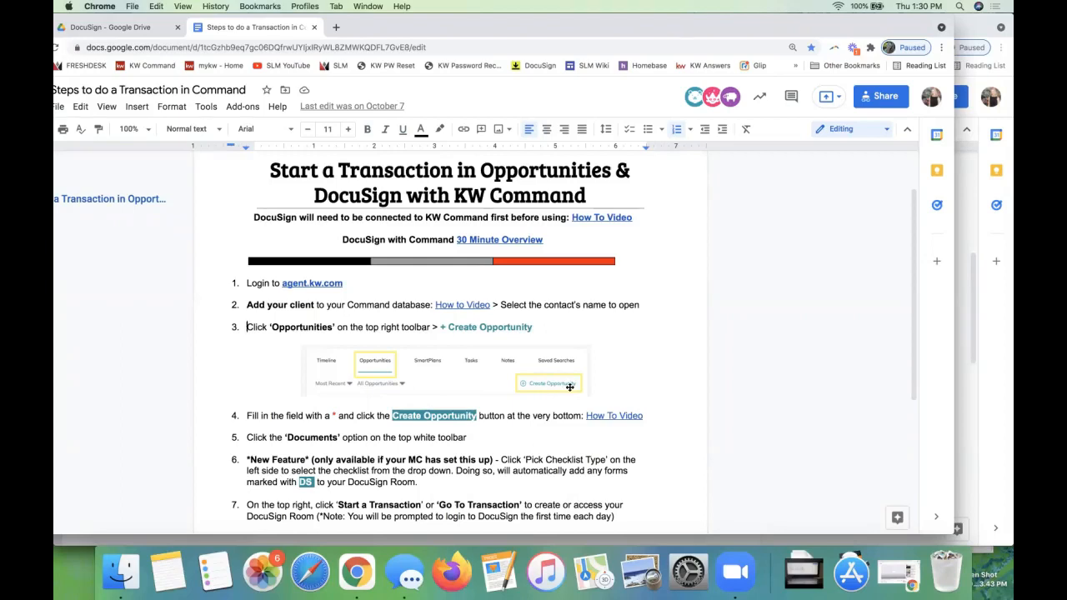
pyautogui.scroll(-5, 258, 425)
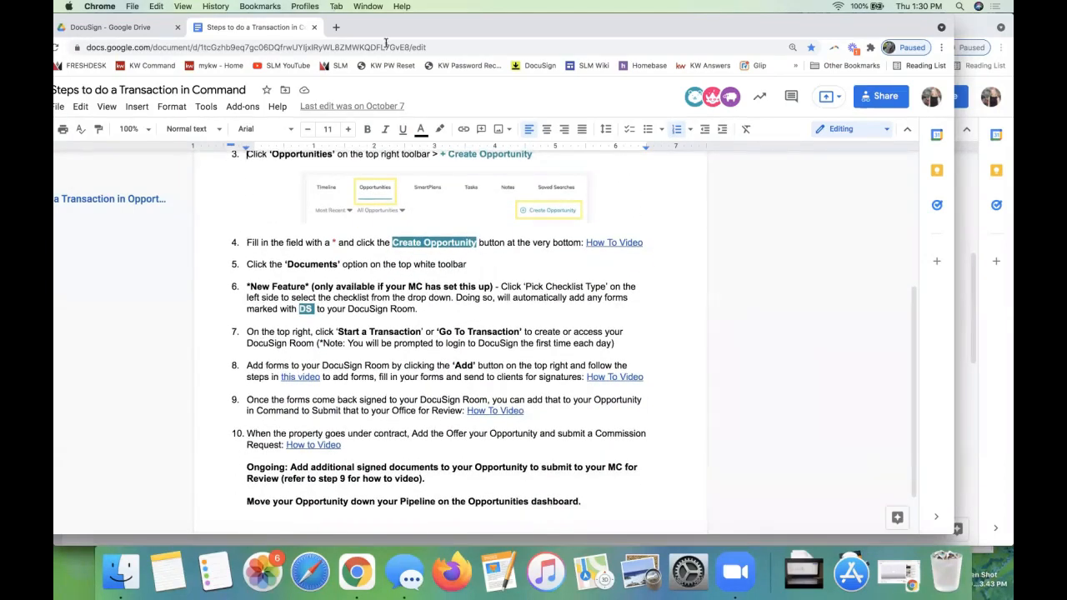
# Step: Move the Google Docs windows out of the way and return to the Create Opportunity form in KW Command
pyautogui.moveTo(379, 29); pyautogui.dragTo(1011, 60)
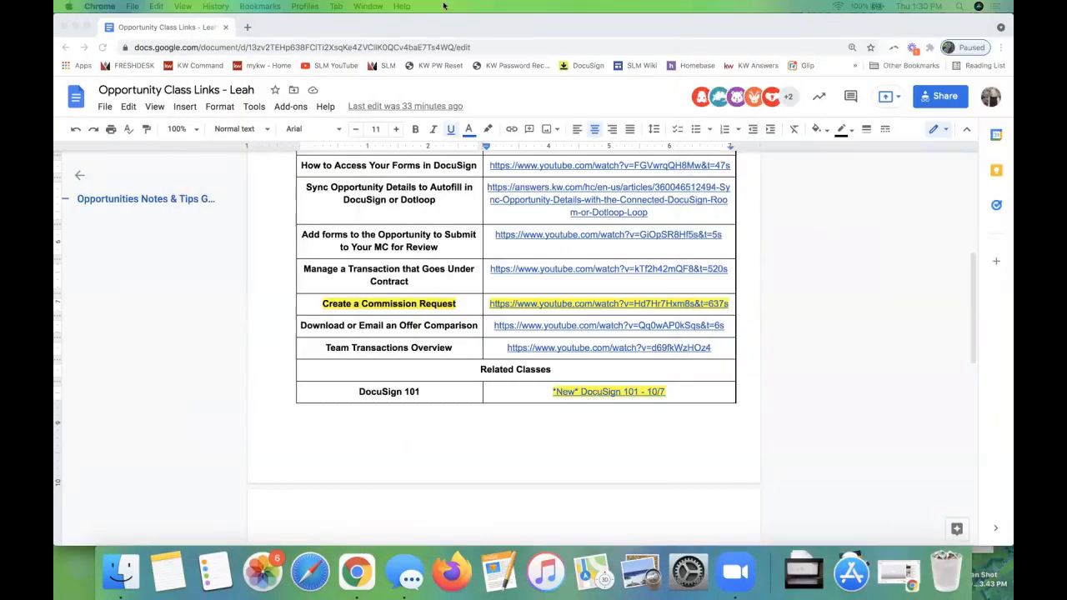
pyautogui.click(921, 21)
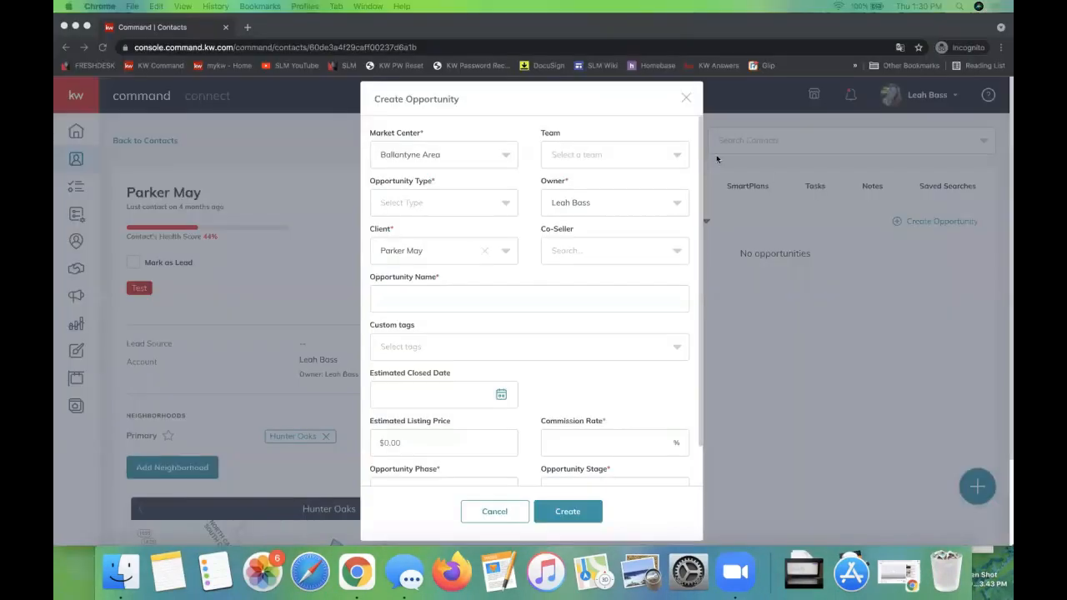
pyautogui.click(648, 107)
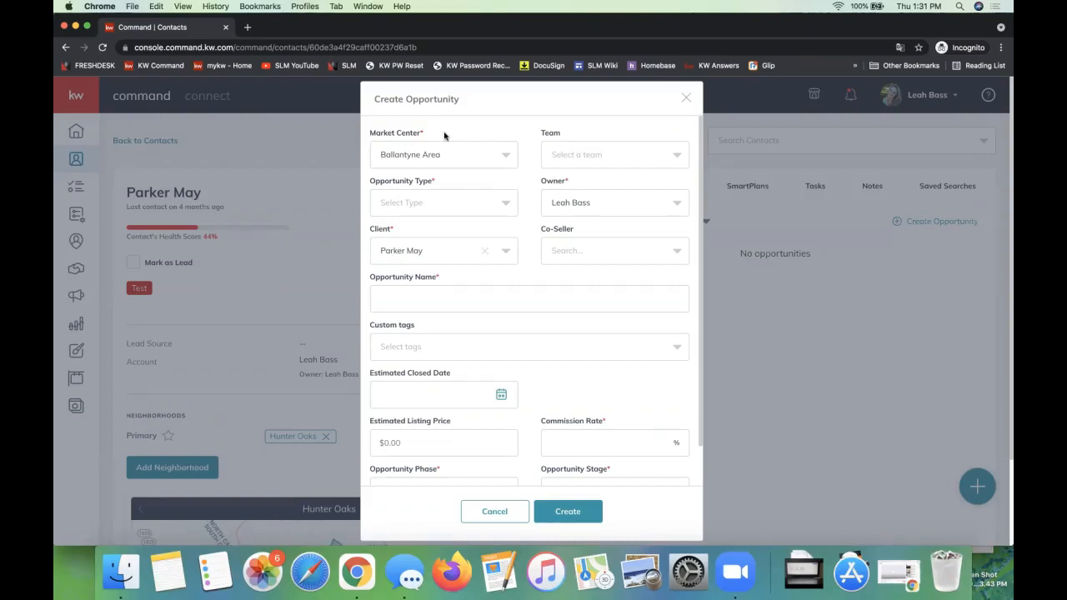
# Step: Set the opportunity type to Listing and recheck the available types
pyautogui.click(459, 203)
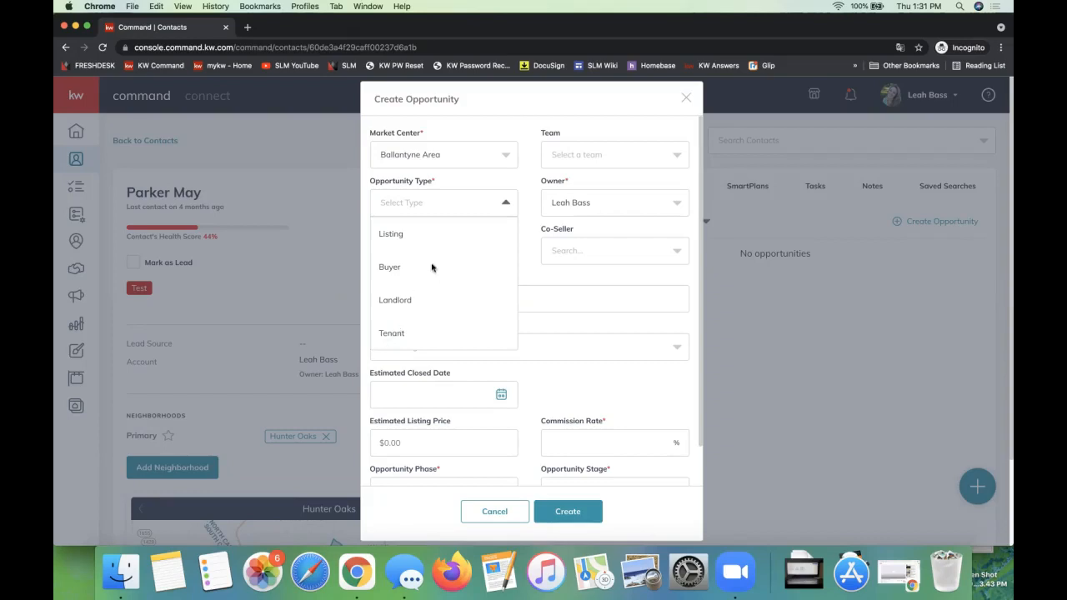
pyautogui.click(407, 237)
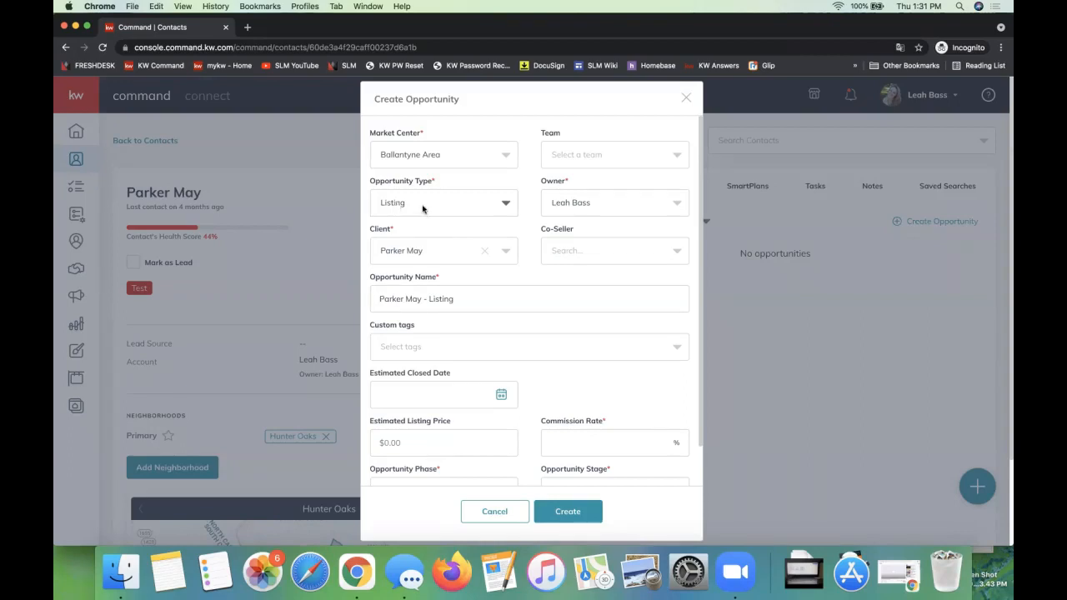
pyautogui.click(423, 208)
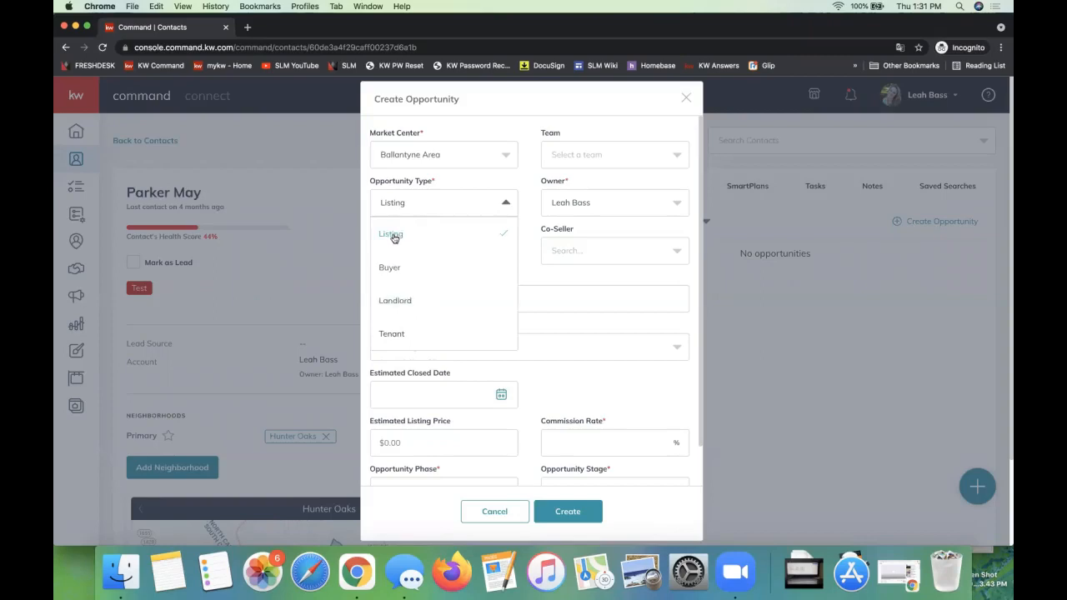
pyautogui.click(529, 218)
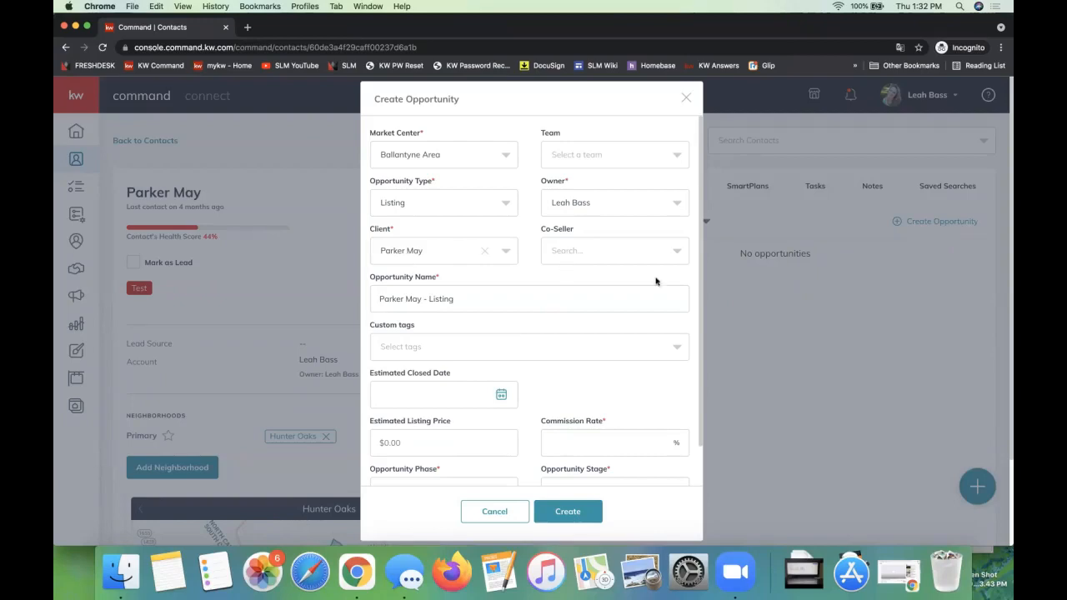
# Step: Search for a co-seller by the first letters of the name and add the contact with the last name DocuSign
pyautogui.click(586, 256)
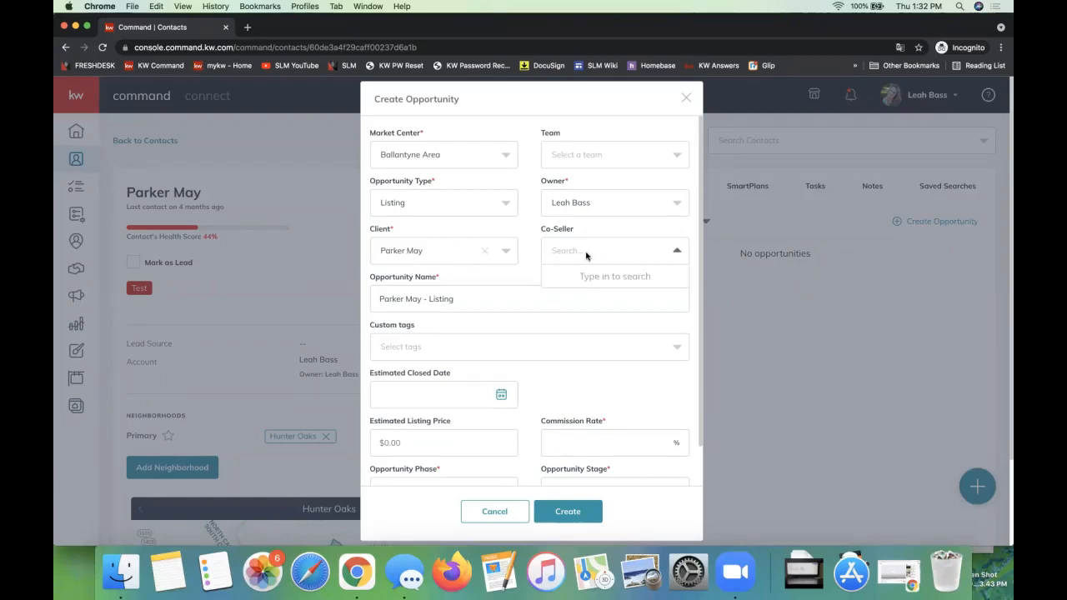
pyautogui.write('jul')
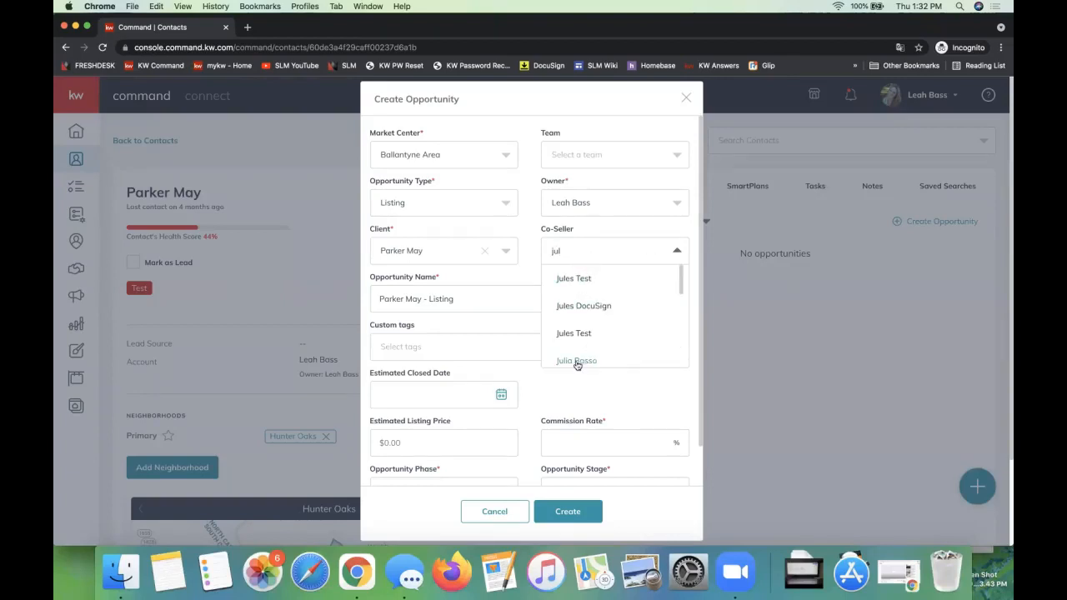
pyautogui.click(585, 307)
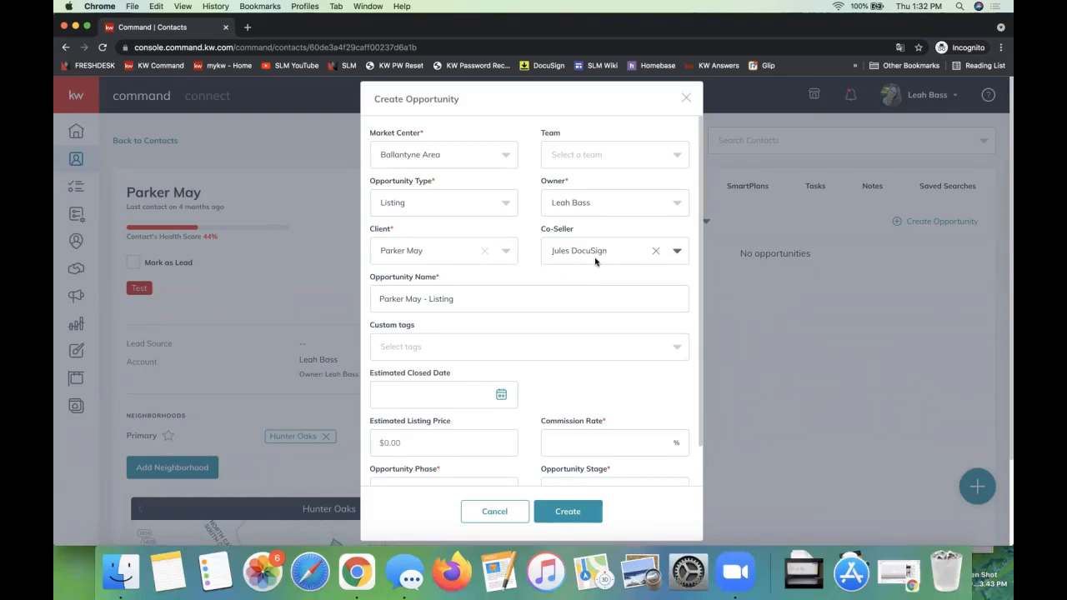
pyautogui.scroll(-2, 595, 260)
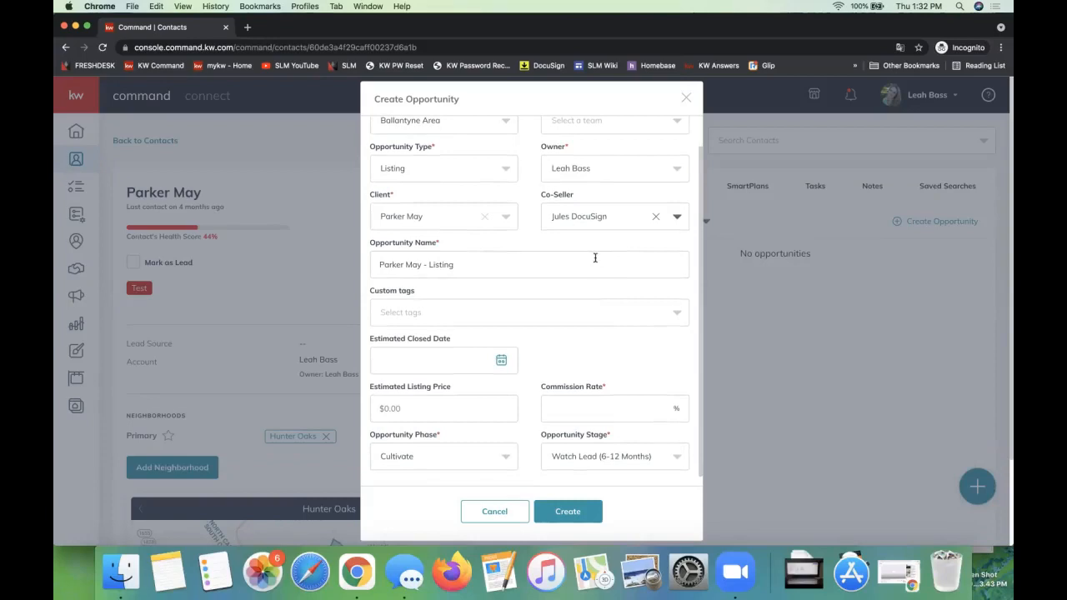
# Step: Set the commission rate of the new Listing opportunity to 3%
pyautogui.click(581, 409)
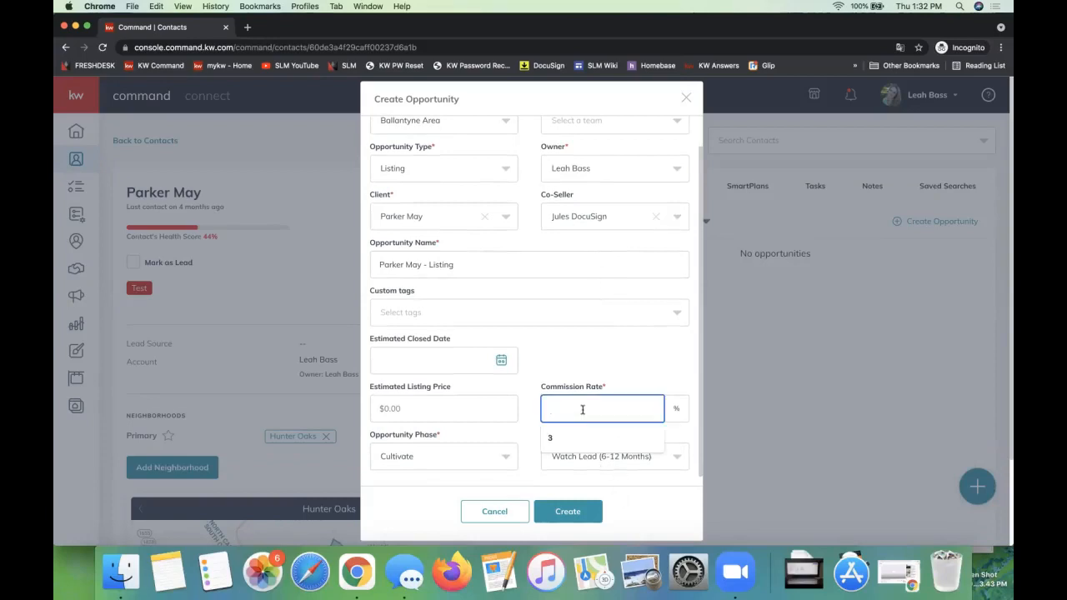
pyautogui.write('3')
pyautogui.scroll(1, 555, 298)
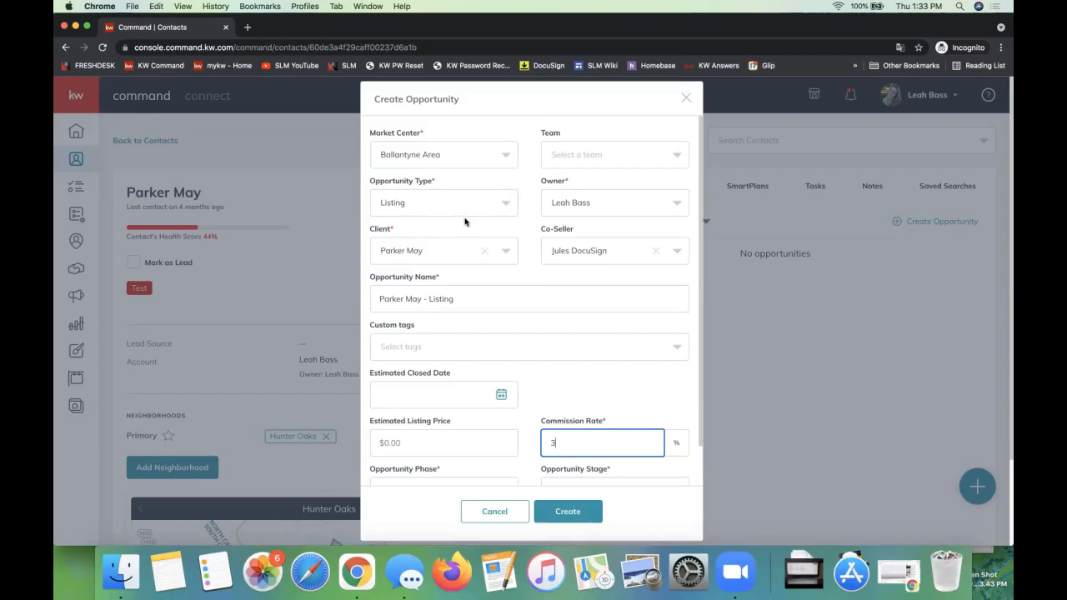
# Step: Review the form's required fields, including opportunity type, client, commission rate, market center and owner, and check the market center options
pyautogui.tripleClick(373, 185)
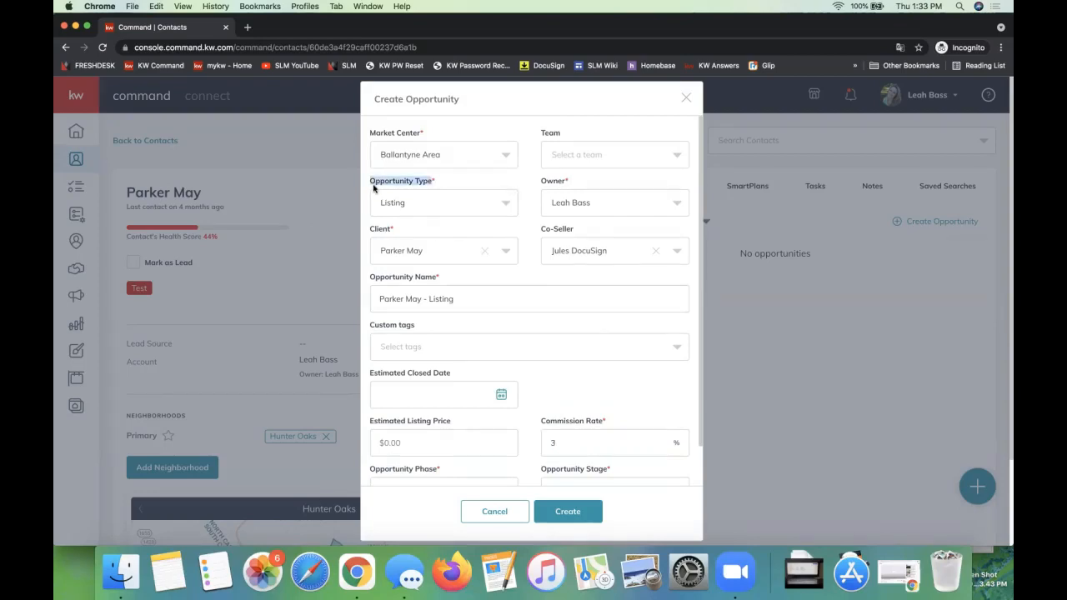
pyautogui.click(375, 230)
pyautogui.tripleClick(583, 422)
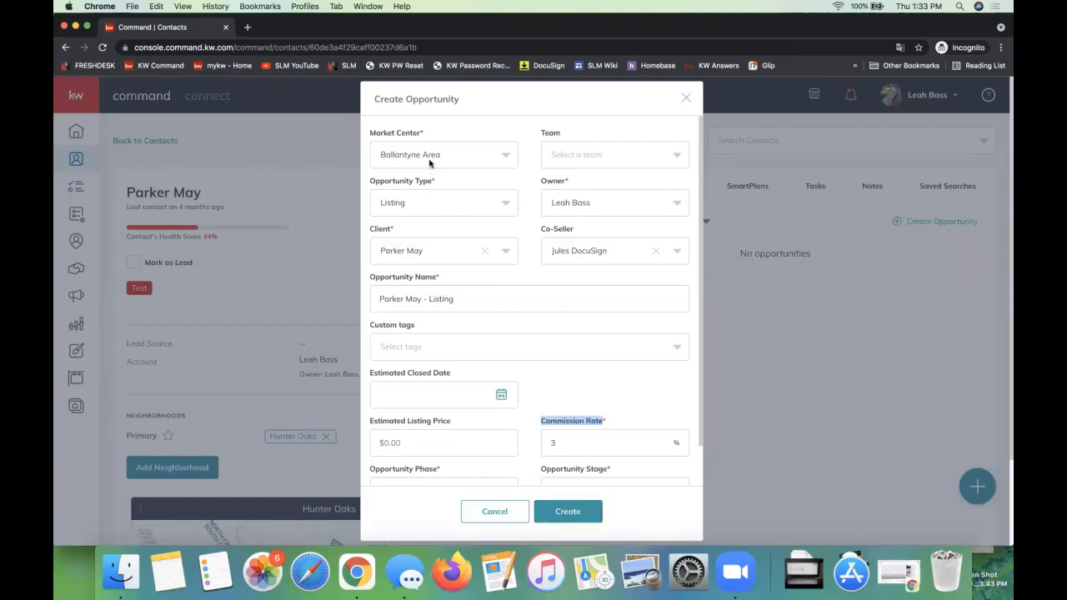
pyautogui.tripleClick(392, 135)
pyautogui.click(401, 148)
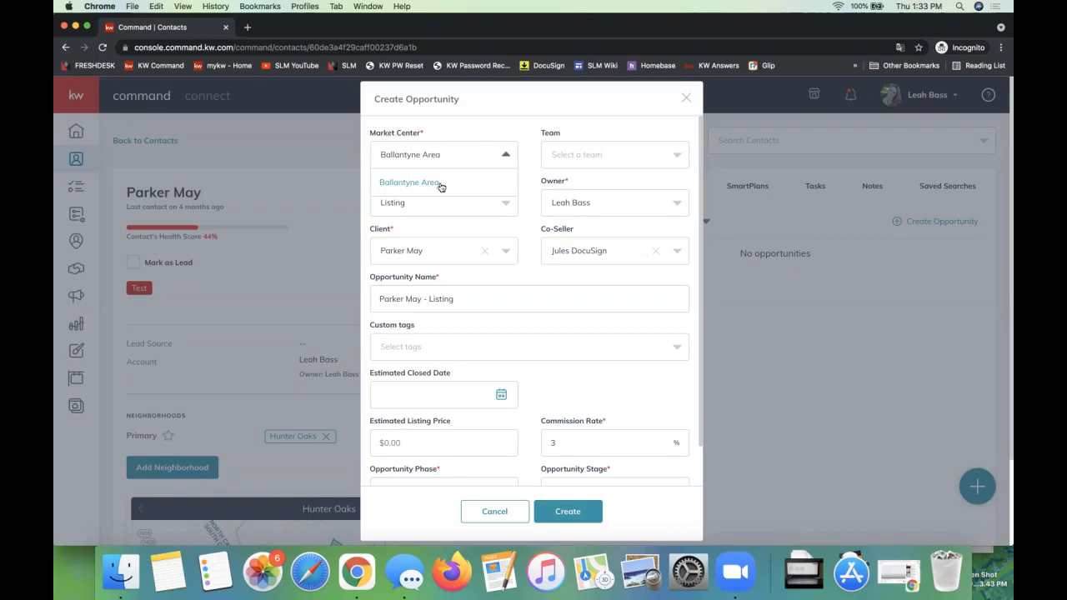
pyautogui.click(478, 134)
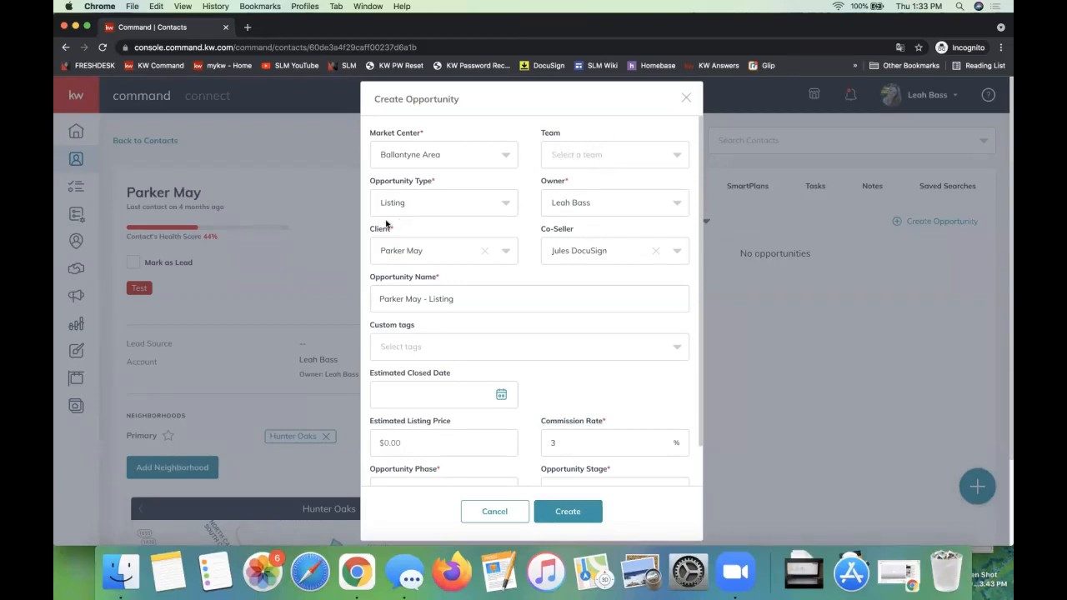
pyautogui.doubleClick(554, 185)
# Step: Add the property's street address and a dash in front of the client's name in the opportunity name
pyautogui.scroll(-1, 590, 217)
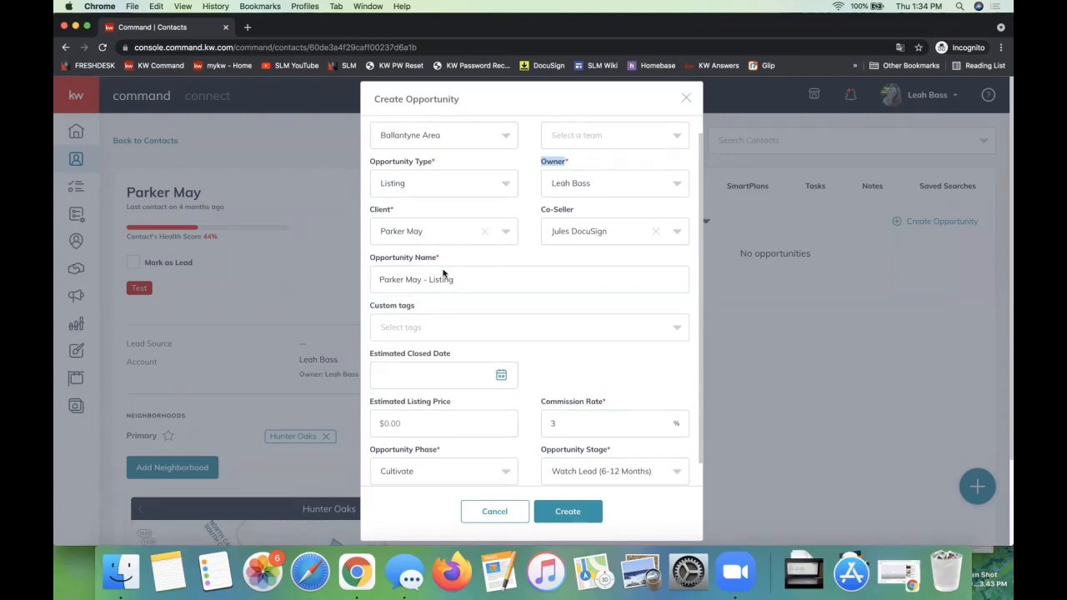
pyautogui.click(379, 278)
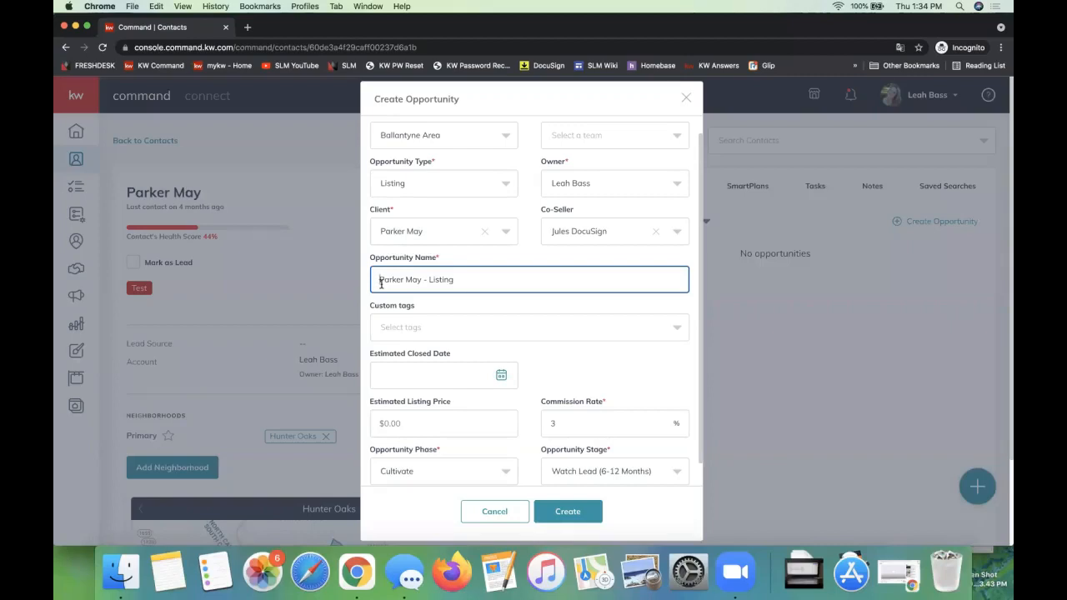
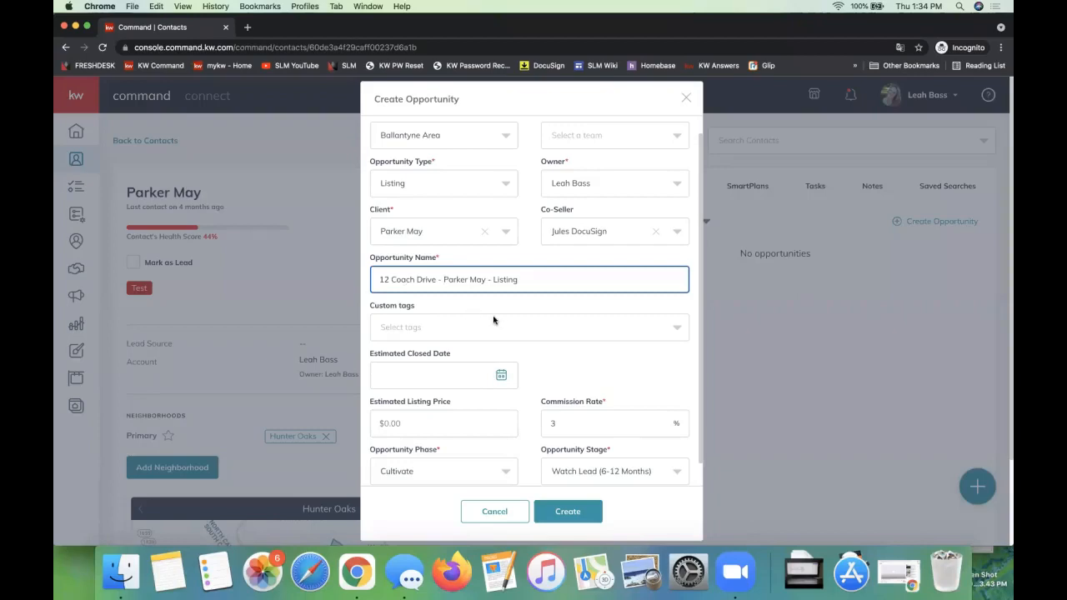
pyautogui.click(450, 306)
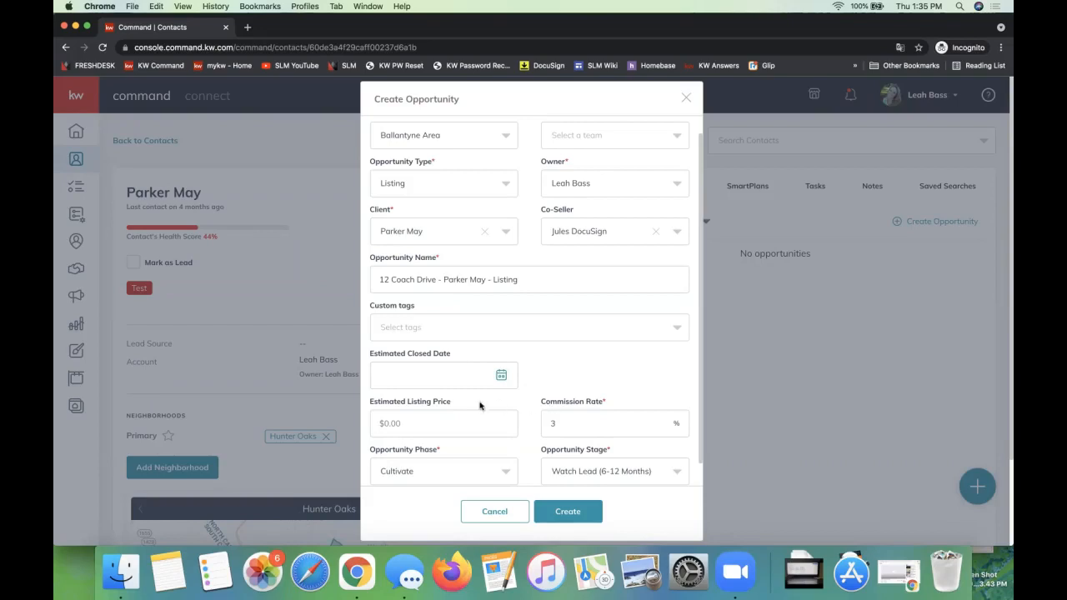
# Step: Review the available opportunity phases and stages, and close the Create Opportunity form without saving
pyautogui.scroll(-1, 478, 409)
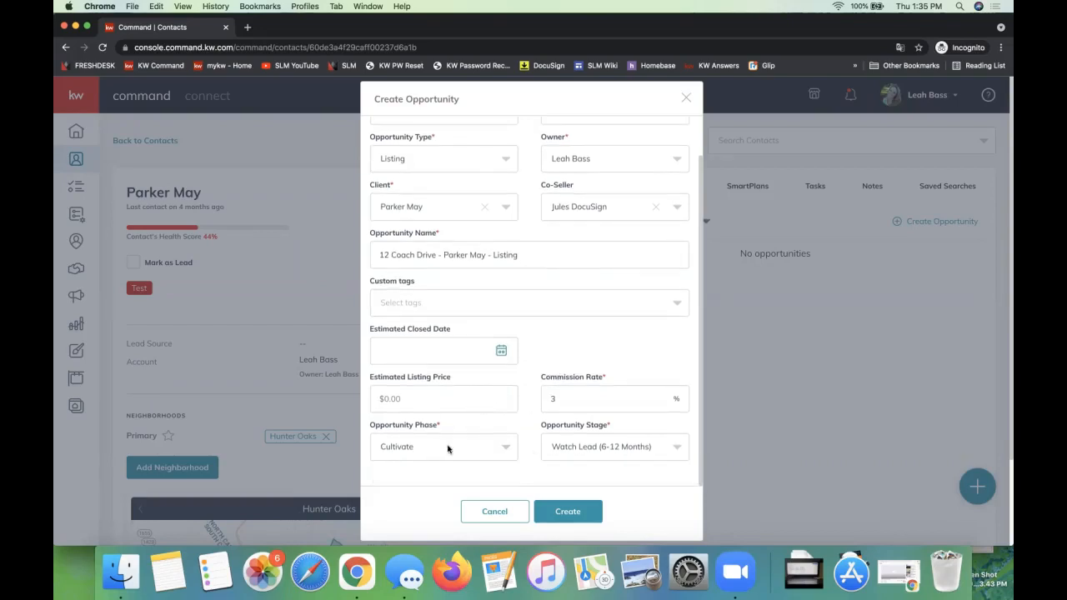
pyautogui.tripleClick(383, 428)
pyautogui.click(394, 450)
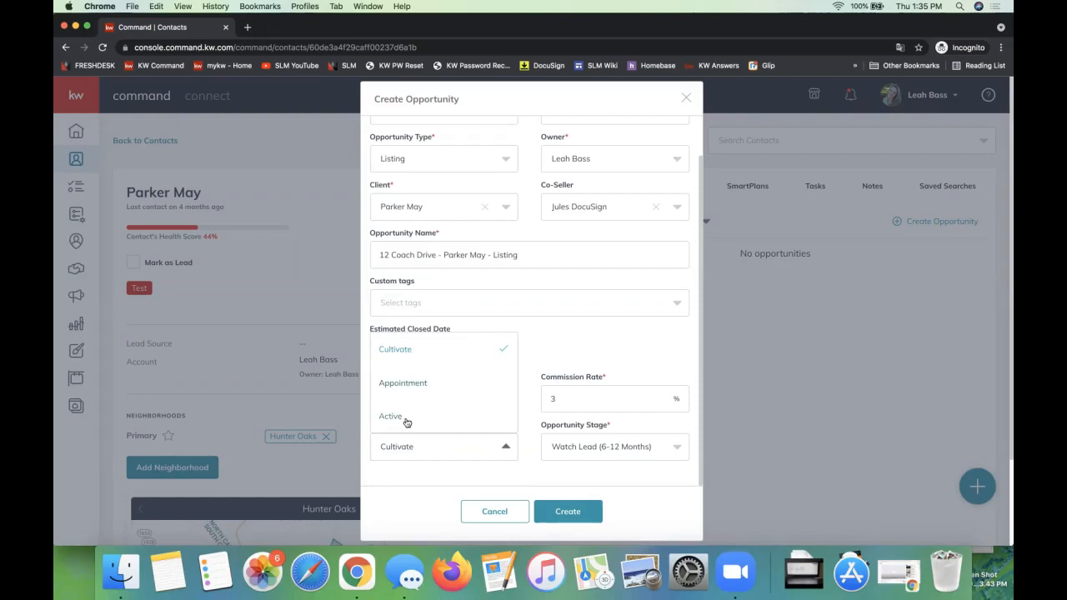
pyautogui.click(574, 447)
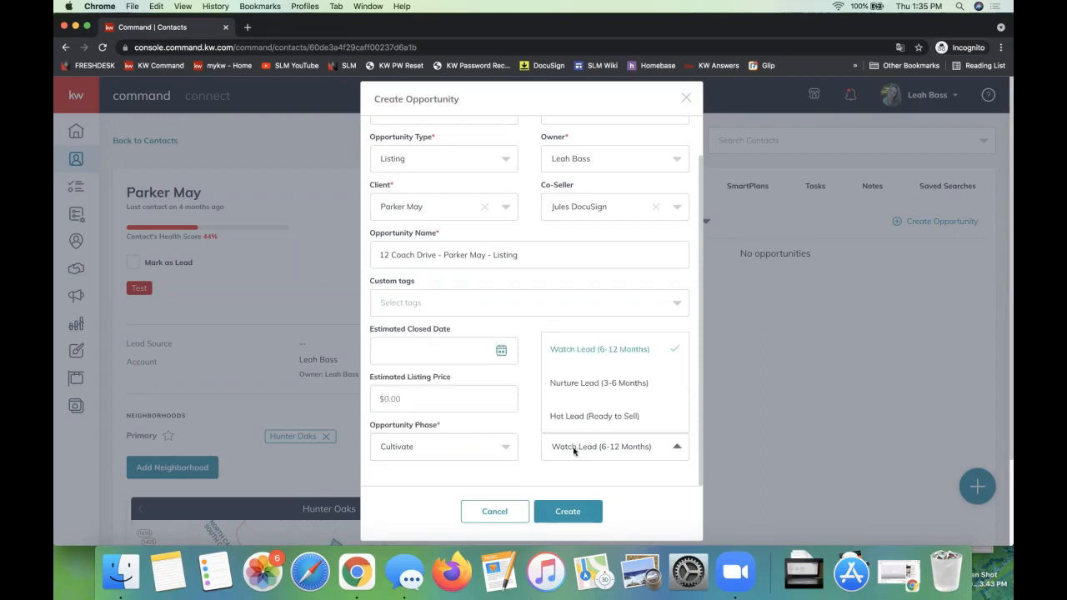
pyautogui.click(529, 456)
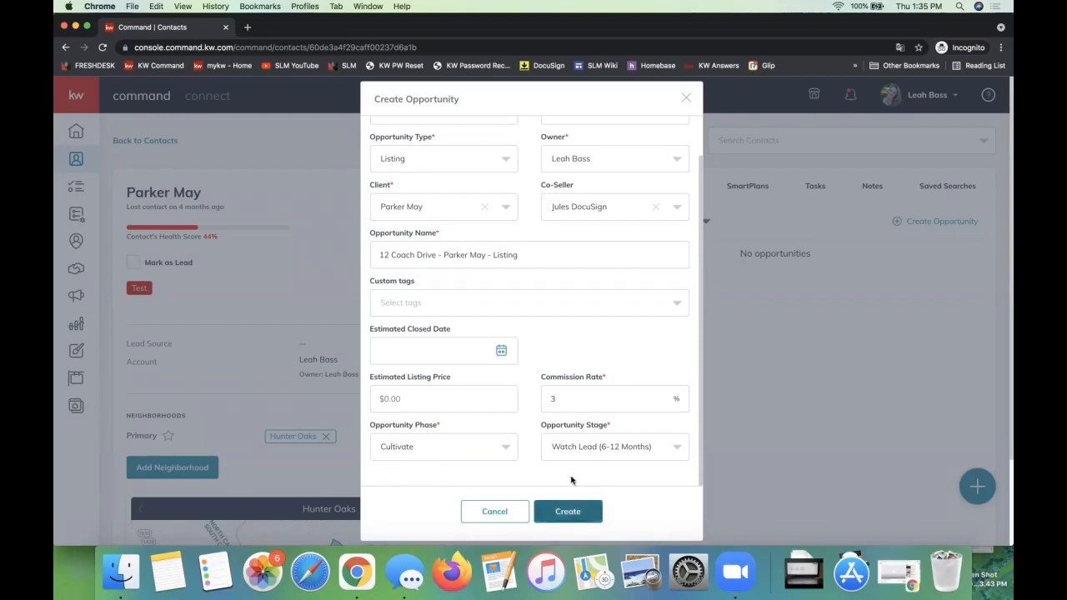
pyautogui.scroll(2, 570, 478)
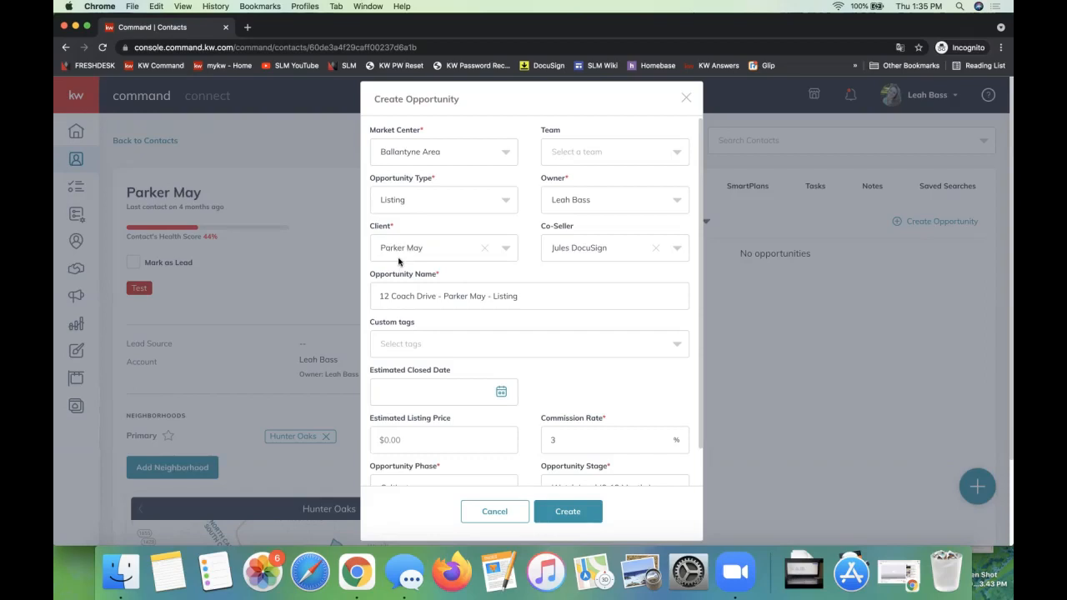
pyautogui.click(685, 101)
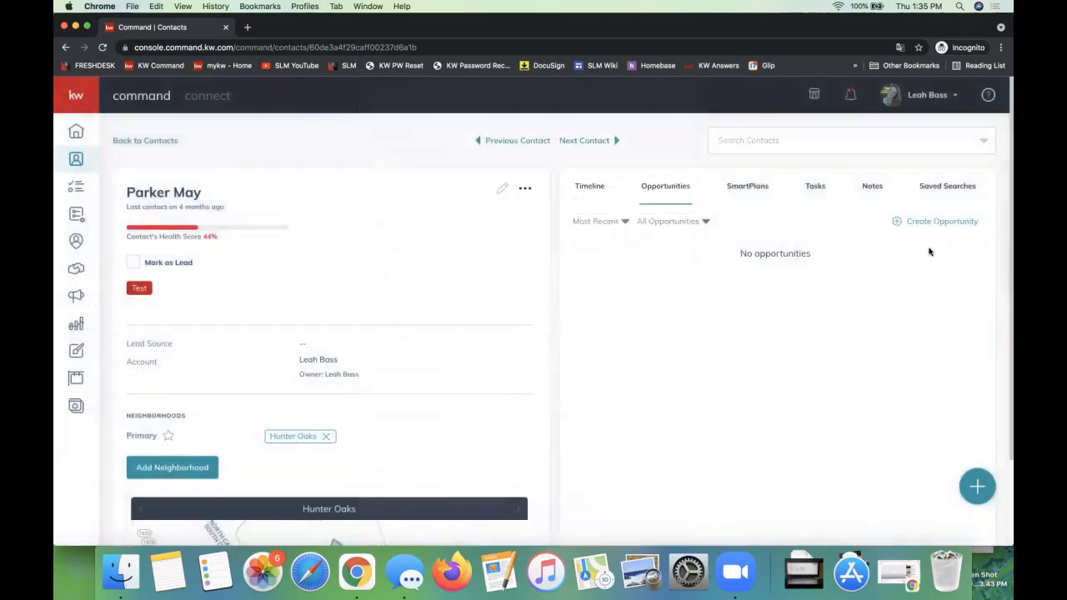
# Step: Check which other accounts the profile can switch to without changing the active account
pyautogui.click(923, 107)
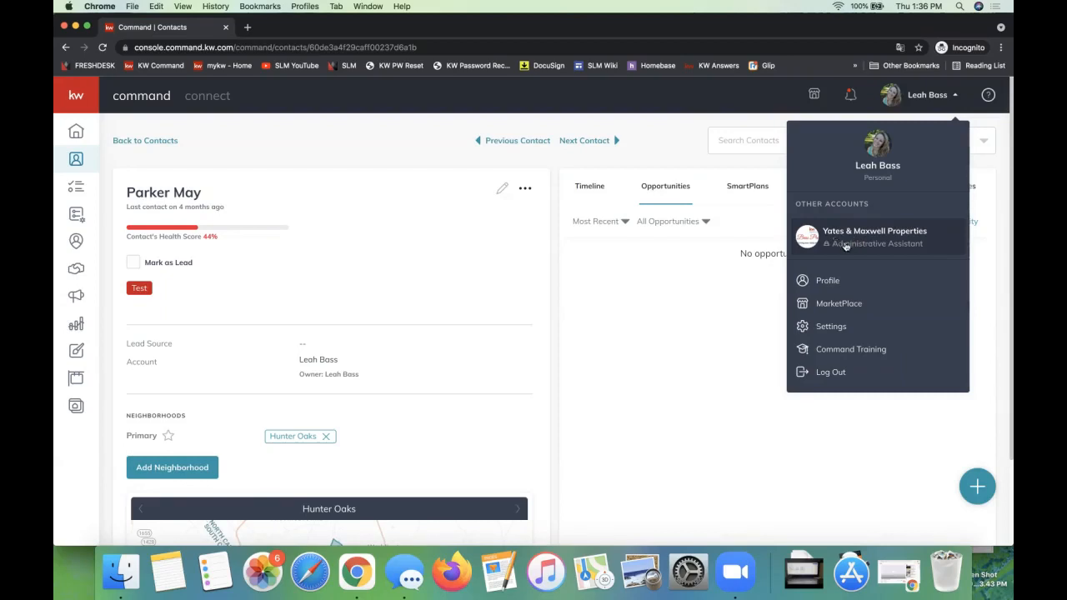
pyautogui.click(674, 273)
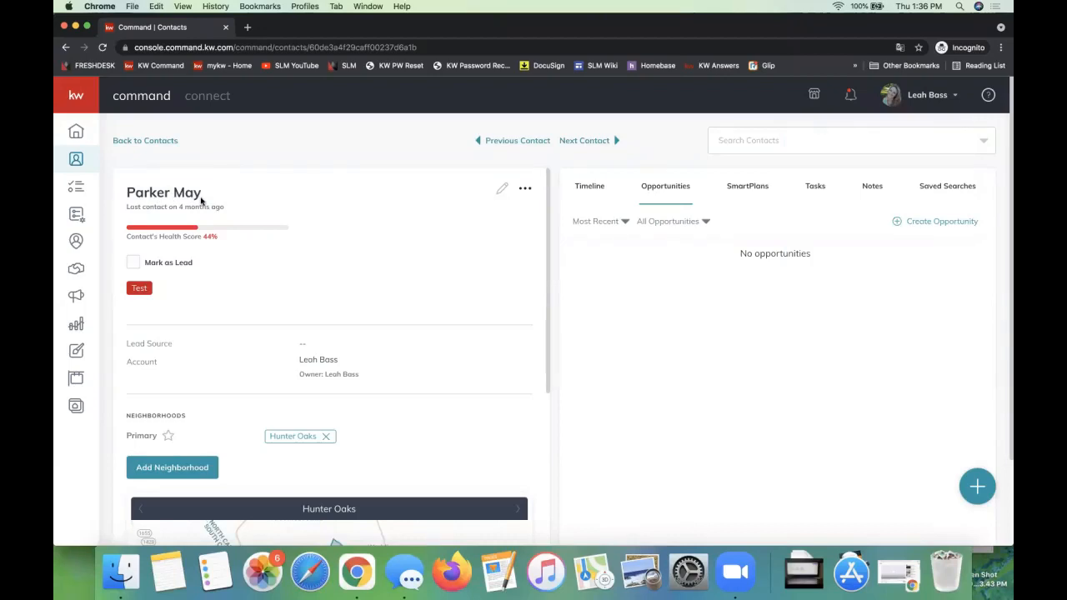
pyautogui.click(926, 91)
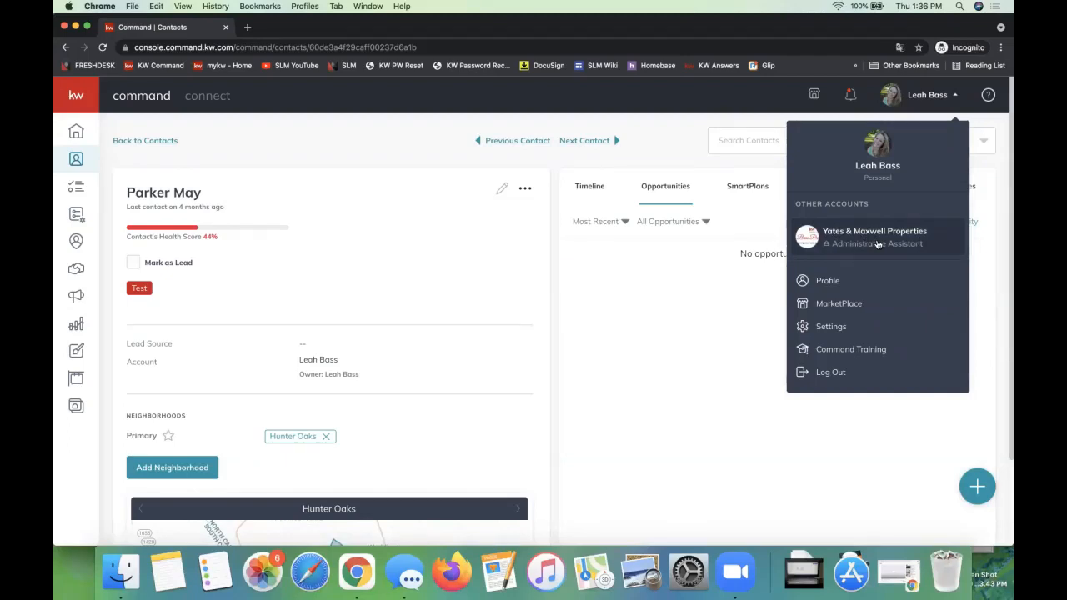
pyautogui.click(640, 292)
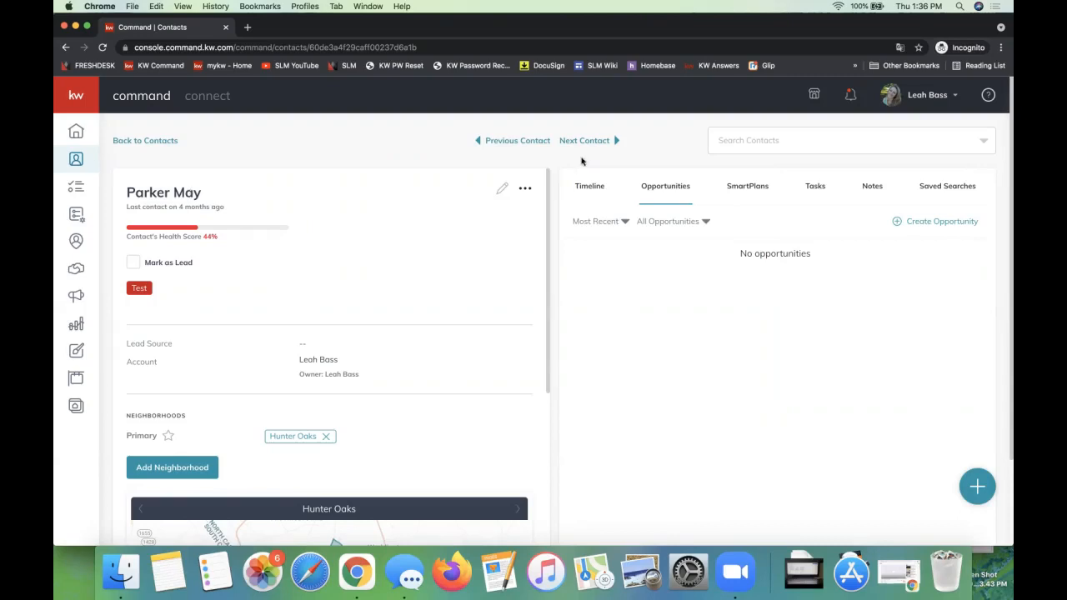
# Step: Choose the Yates & Maxwell Properties team in the contact's Change Account options, and dismiss the dialog without transferring the contact
pyautogui.click(525, 189)
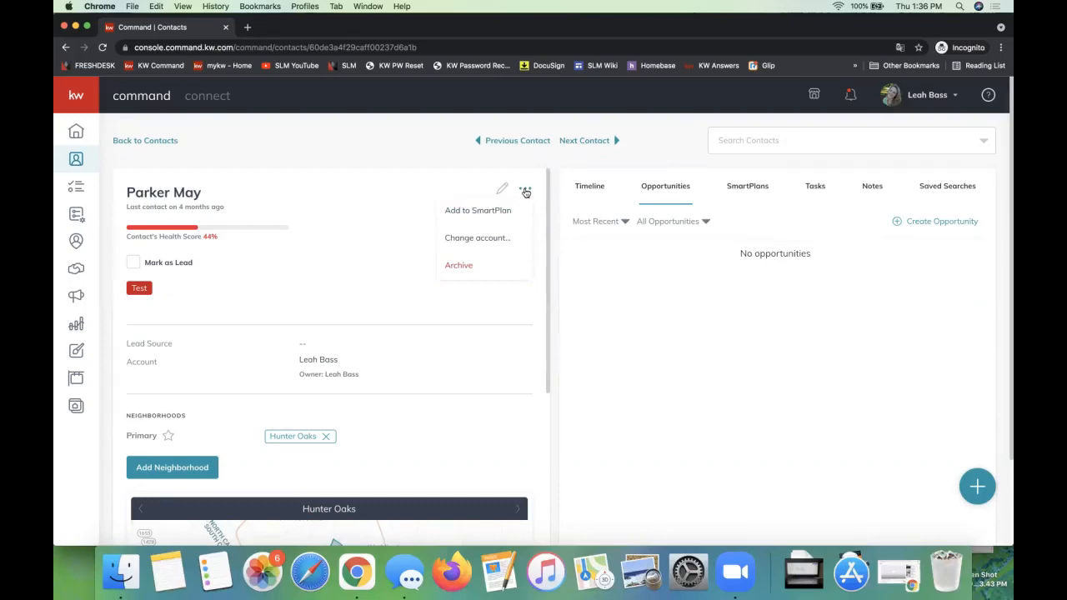
pyautogui.click(470, 241)
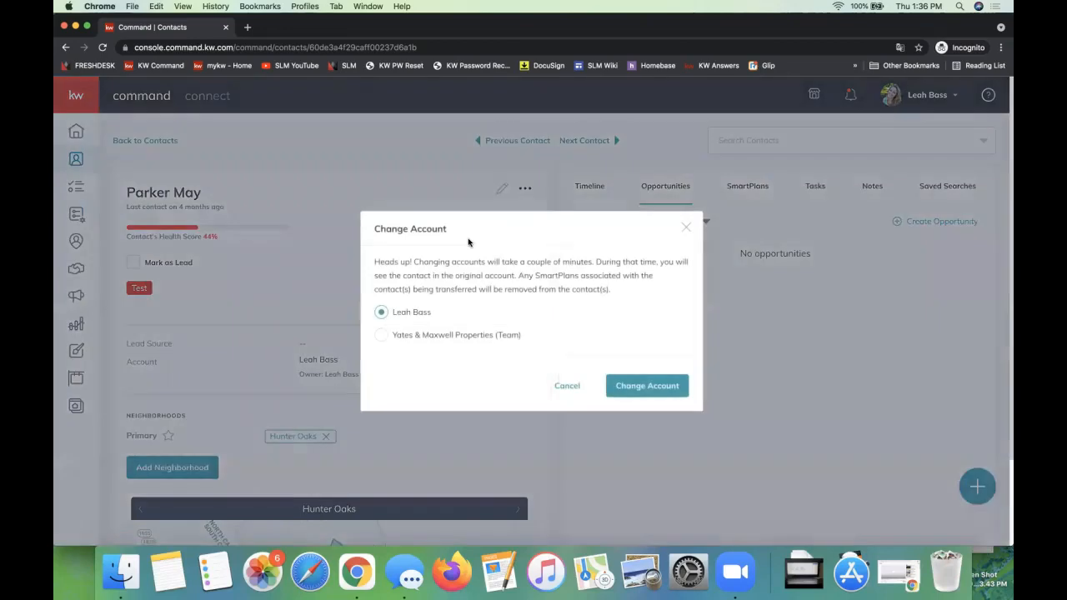
pyautogui.click(382, 335)
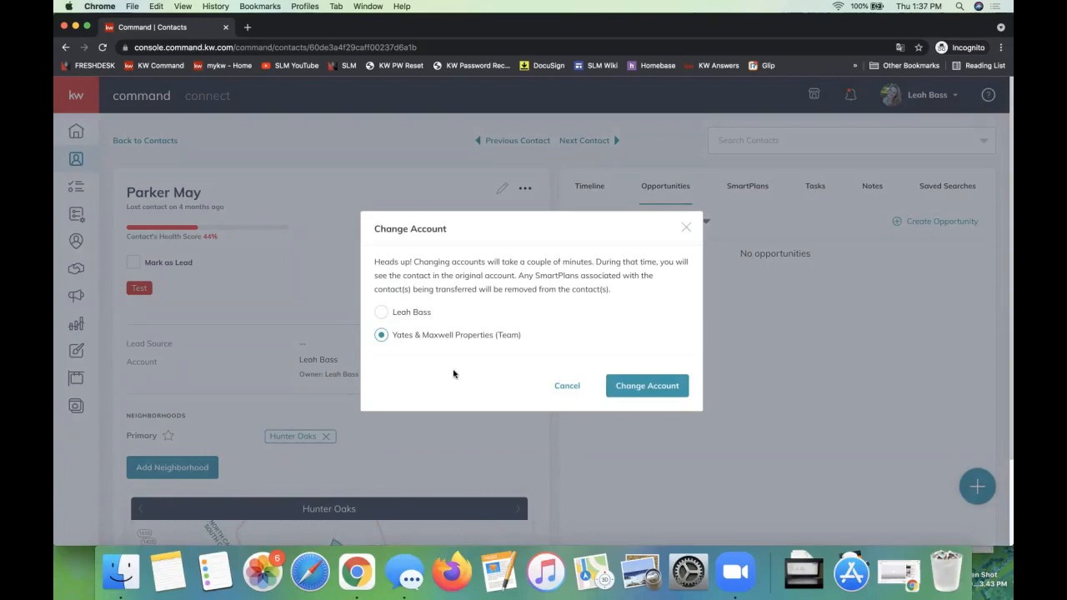
pyautogui.click(685, 230)
# Step: Start a new opportunity from the contact, assign it to the Yates & Maxwell Properties team and review the owner field
pyautogui.click(949, 223)
pyautogui.click(581, 160)
pyautogui.click(579, 183)
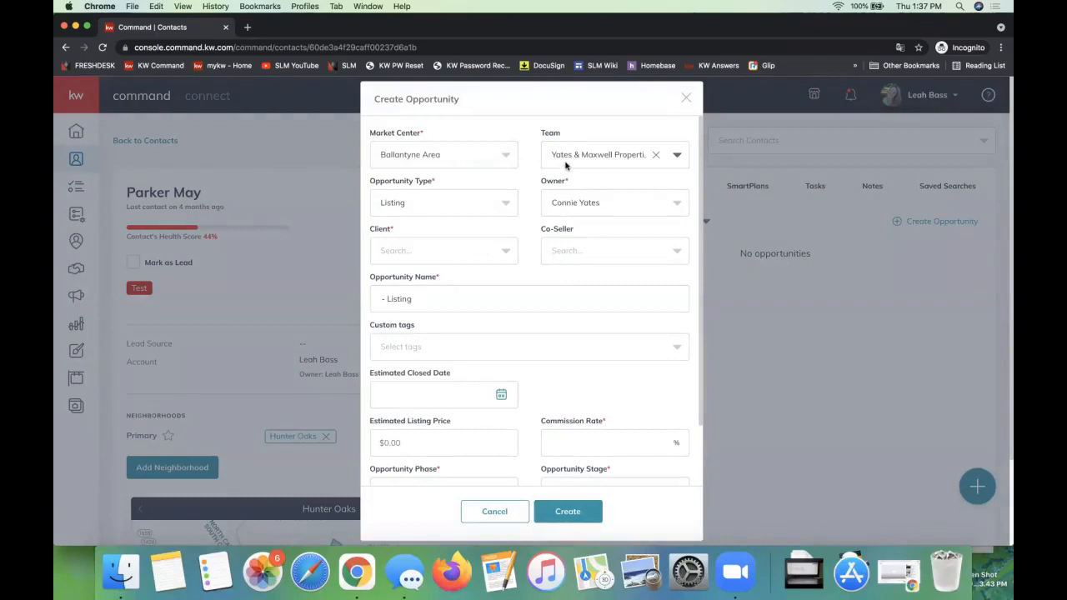
pyautogui.doubleClick(551, 181)
# Step: Add a second team member to the assignees of the team opportunity
pyautogui.scroll(-3, 593, 227)
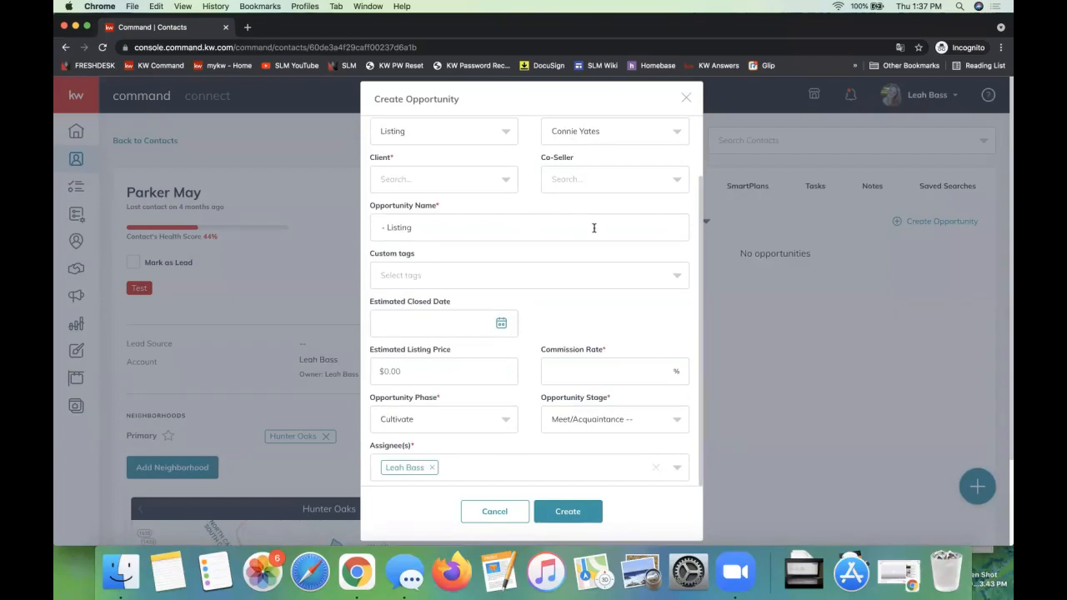
pyautogui.tripleClick(388, 446)
pyautogui.click(468, 472)
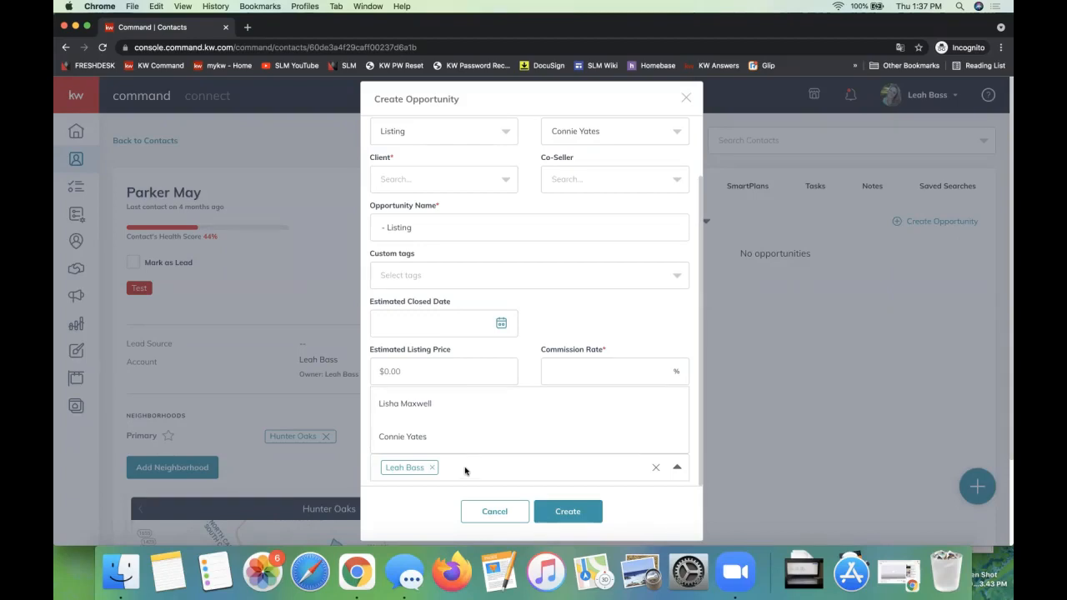
pyautogui.click(465, 471)
pyautogui.click(456, 468)
pyautogui.click(428, 406)
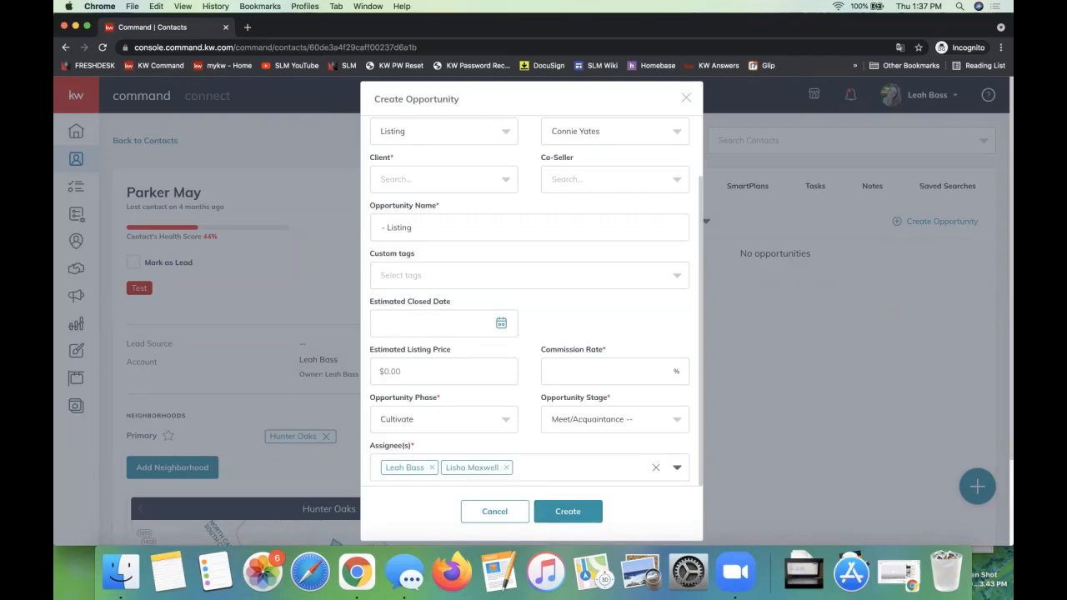
# Step: Find the Team Transactions Overview entry in the Opportunity Class Links document, and move the document window out of the way
pyautogui.moveTo(1008, 250); pyautogui.dragTo(419, 36)
pyautogui.scroll(5, 447, 340)
pyautogui.scroll(-2, 448, 340)
pyautogui.scroll(3, 447, 340)
pyautogui.scroll(-6, 448, 340)
pyautogui.tripleClick(309, 400)
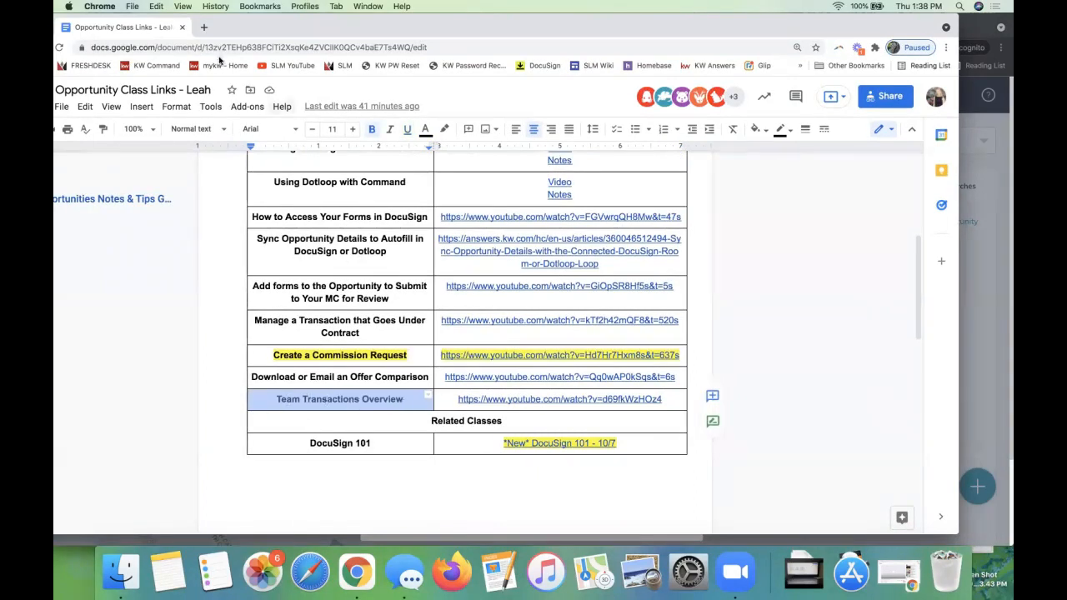
pyautogui.moveTo(200, 27); pyautogui.dragTo(255, 38)
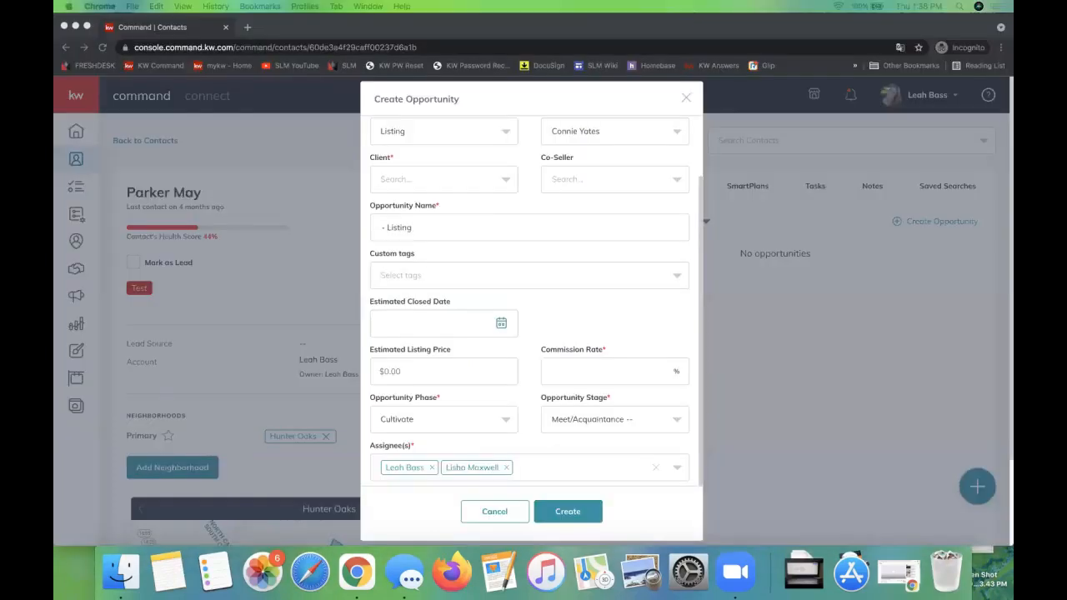
# Step: Discard the team opportunity form and start a new opportunity for the contact with the type Listing
pyautogui.click(687, 98)
pyautogui.click(911, 227)
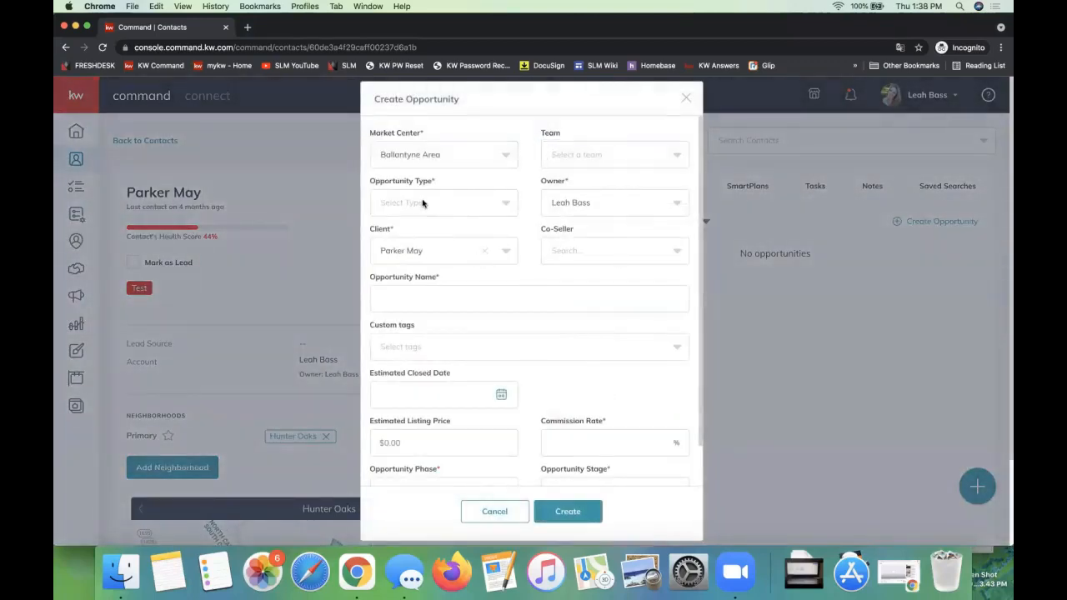
pyautogui.click(422, 202)
pyautogui.click(413, 230)
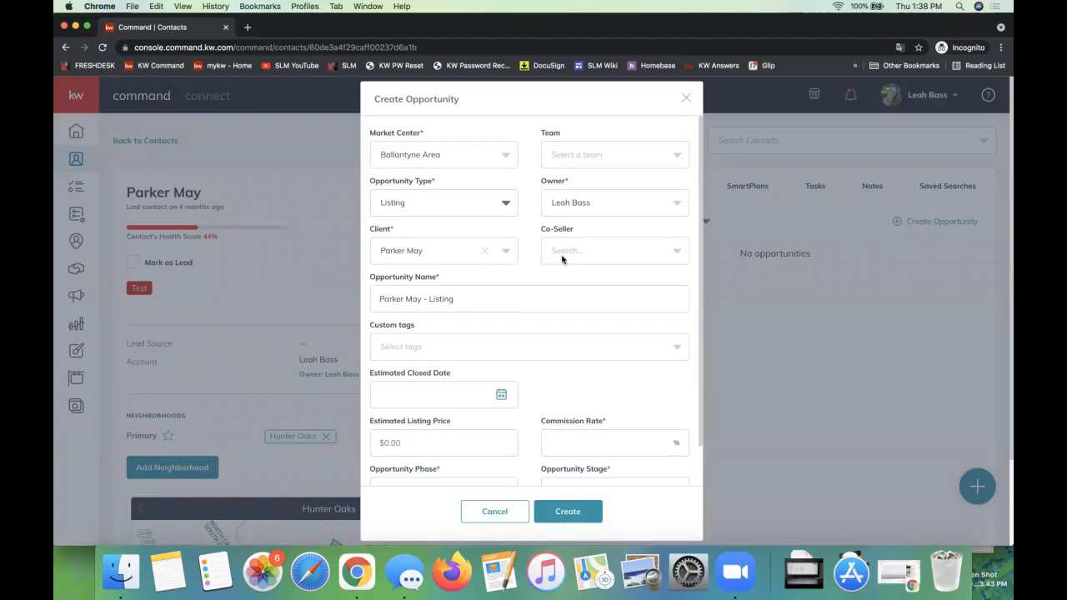
# Step: Search by first name for the co-seller with the last name DocuSign, add the contact and set the commission rate to 3%
pyautogui.click(571, 253)
pyautogui.write('jules')
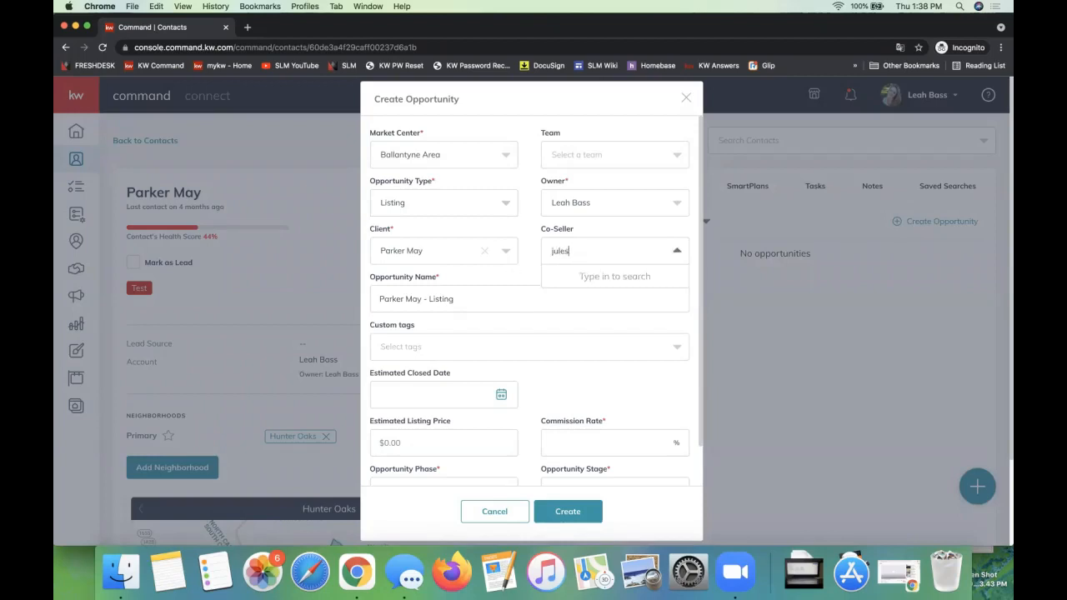
pyautogui.click(609, 307)
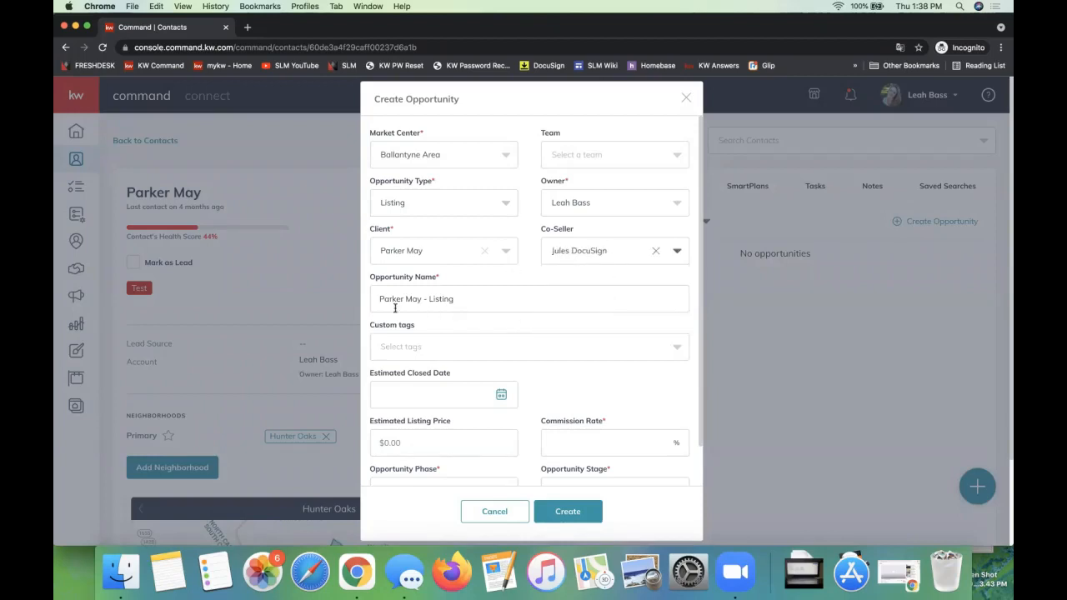
pyautogui.click(587, 440)
pyautogui.write('3')
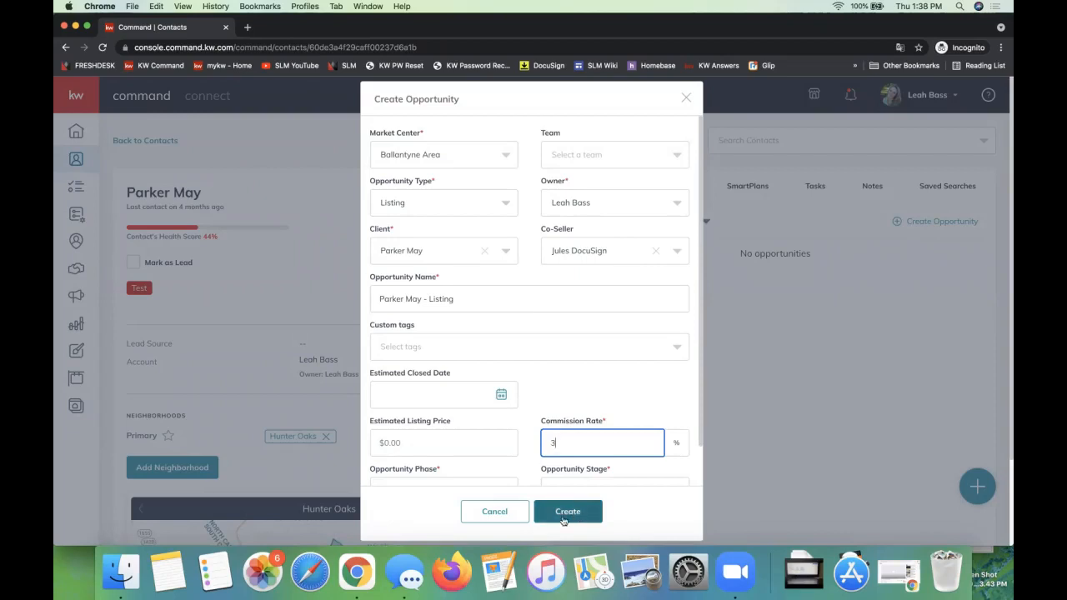
# Step: Add the property's street address and a dash to the start of the opportunity name, and create the opportunity
pyautogui.click(377, 299)
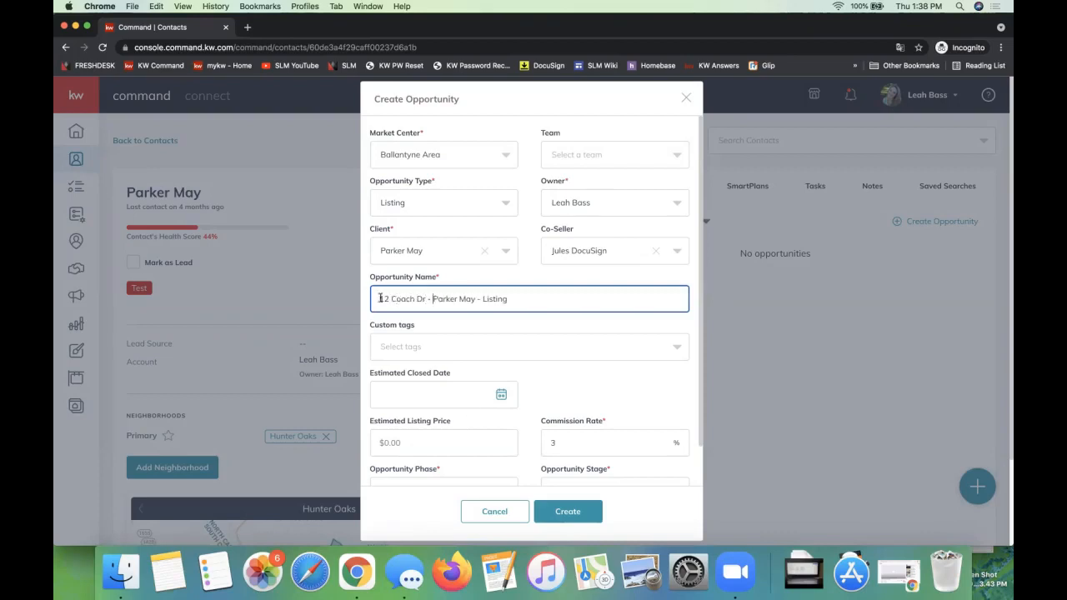
pyautogui.click(573, 518)
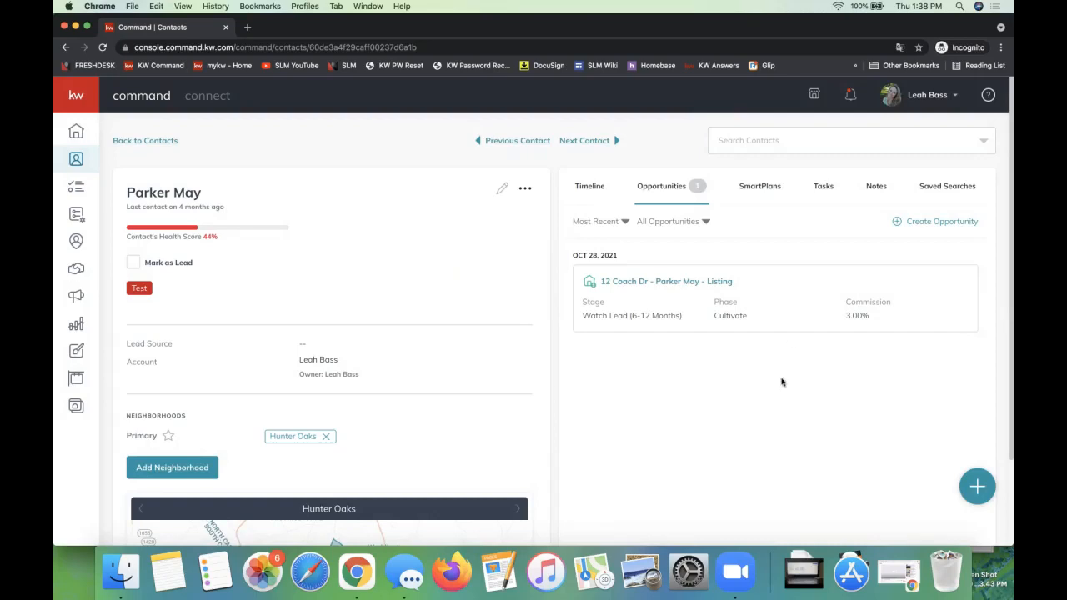
# Step: Open the newly created Listing opportunity from the contact and go to its documents
pyautogui.click(643, 281)
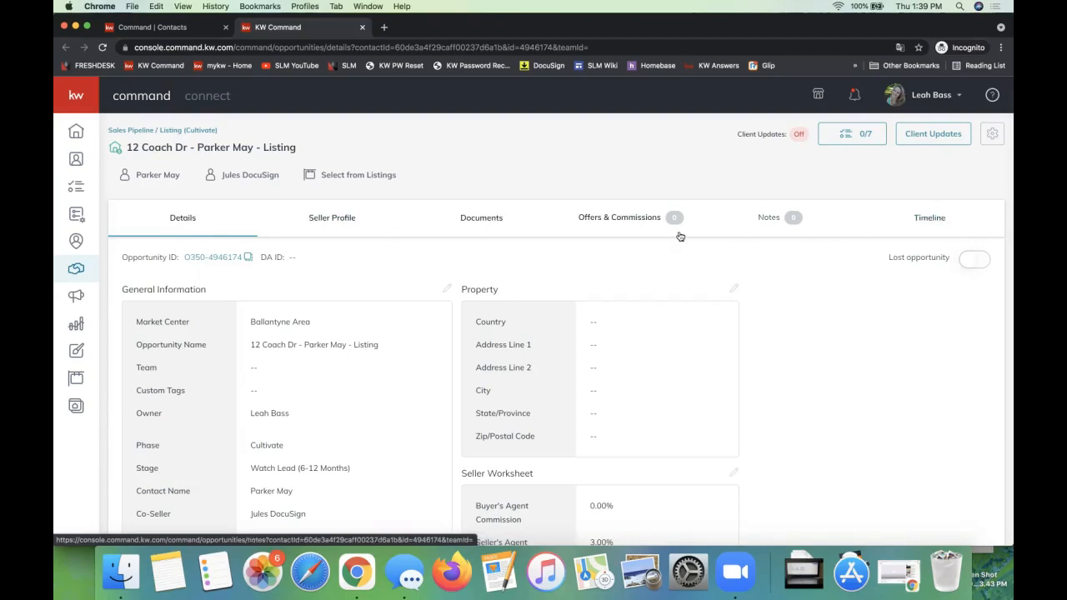
pyautogui.click(472, 231)
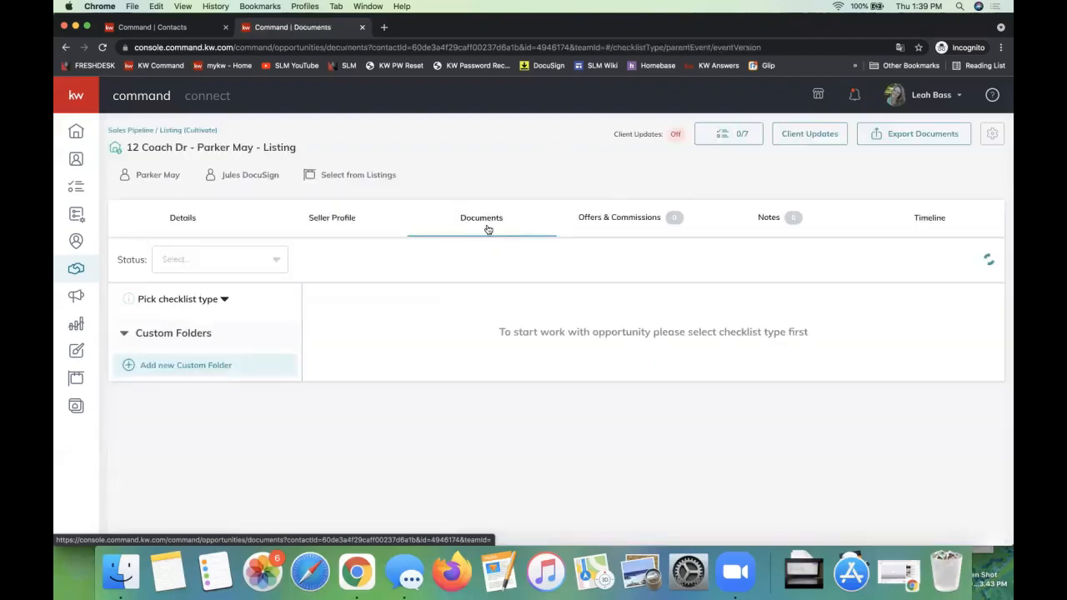
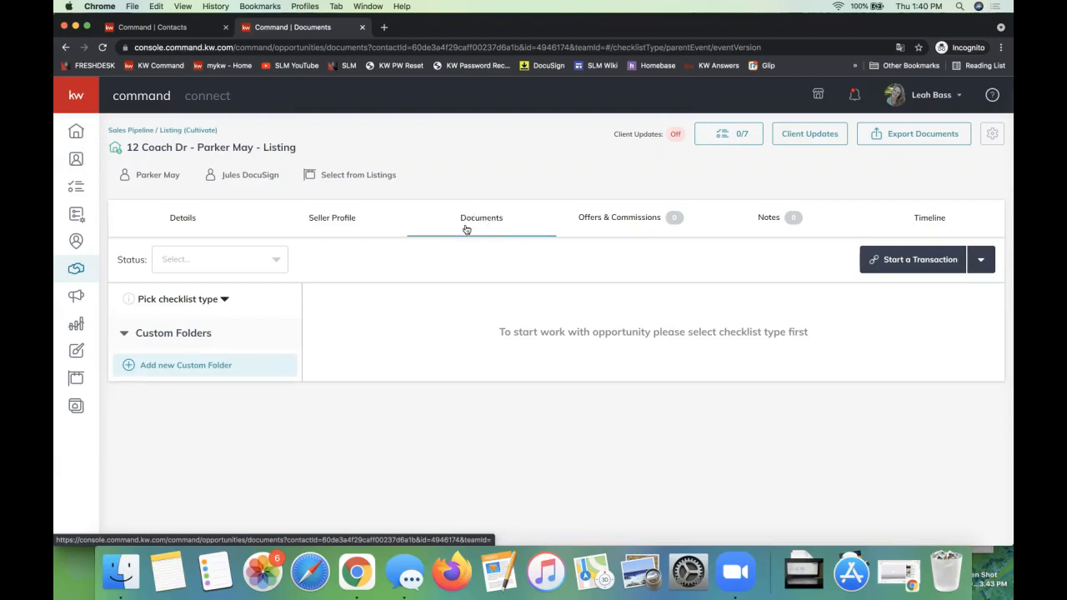
# Step: Start a DocuSign transaction for the Listing opportunity and log in to DocuSign Rooms with the account's e-mail address and password
pyautogui.click(926, 269)
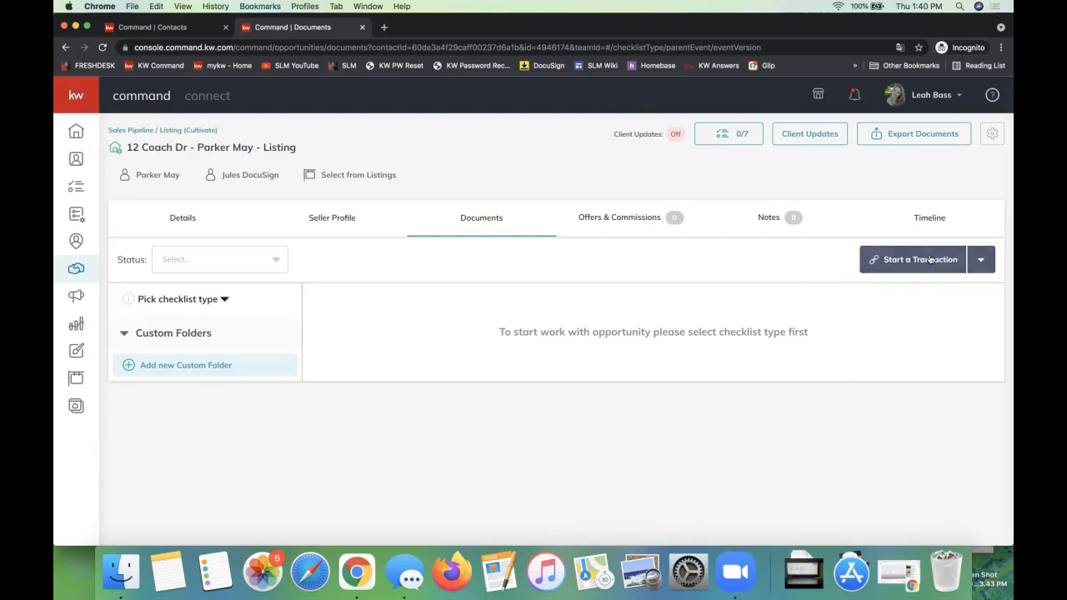
pyautogui.click(897, 308)
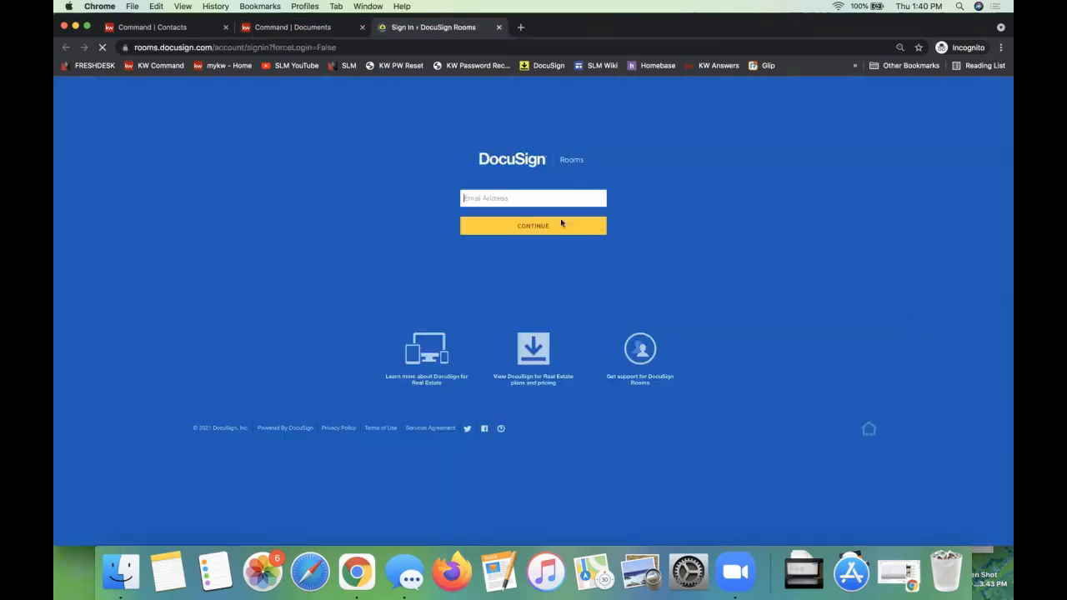
pyautogui.click(488, 198)
pyautogui.click(500, 227)
pyautogui.click(484, 229)
pyautogui.click(500, 271)
pyautogui.click(488, 300)
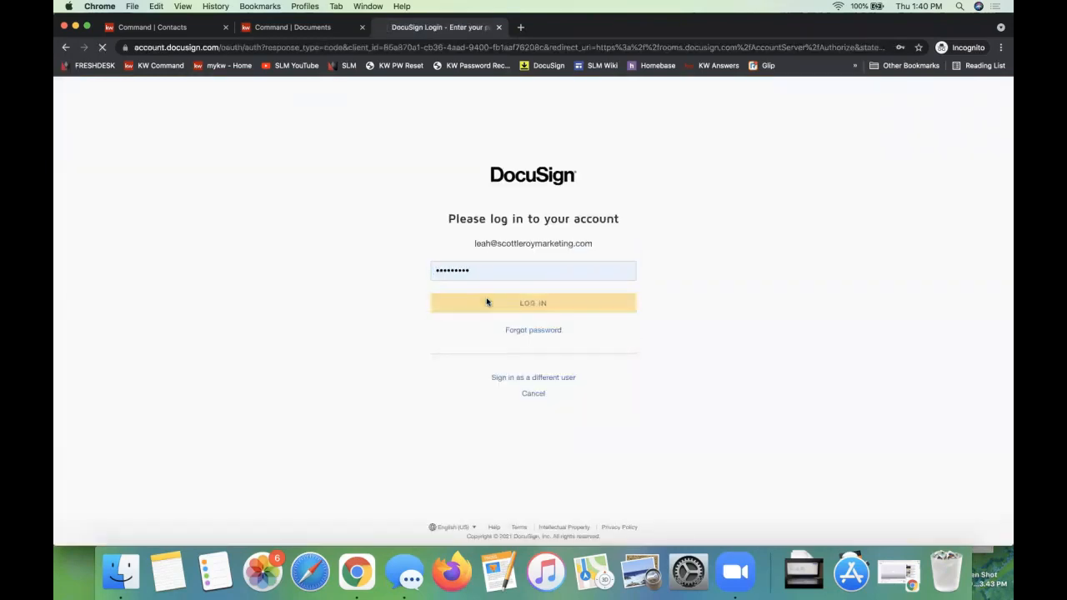
# Step: Compare the opportunity's documents page in Command with its linked room in DocuSign Rooms, ending back in Command
pyautogui.click(290, 34)
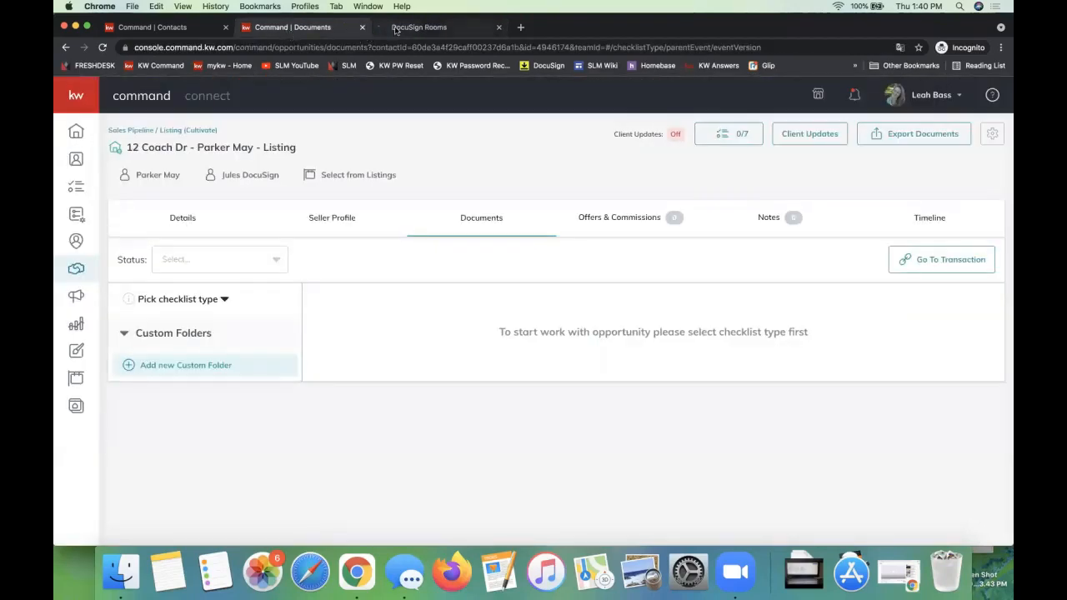
pyautogui.click(394, 30)
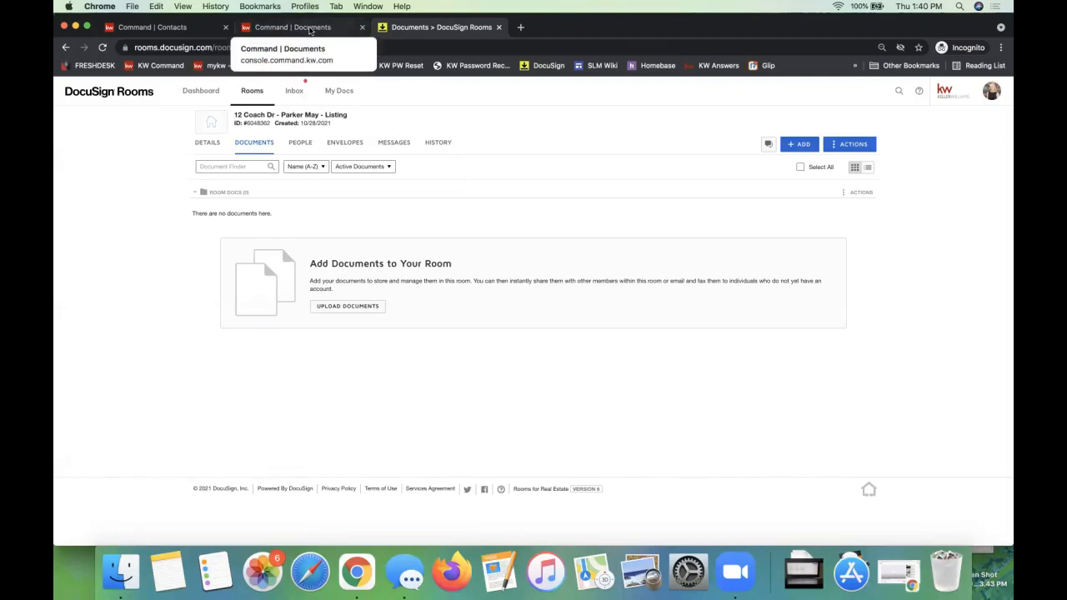
pyautogui.click(309, 30)
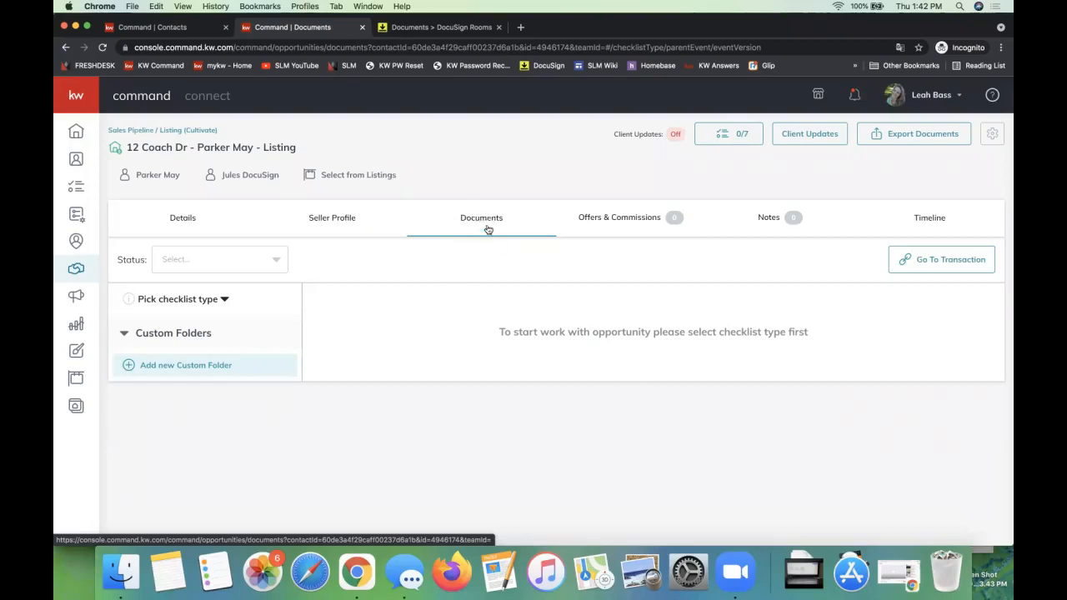
pyautogui.click(404, 28)
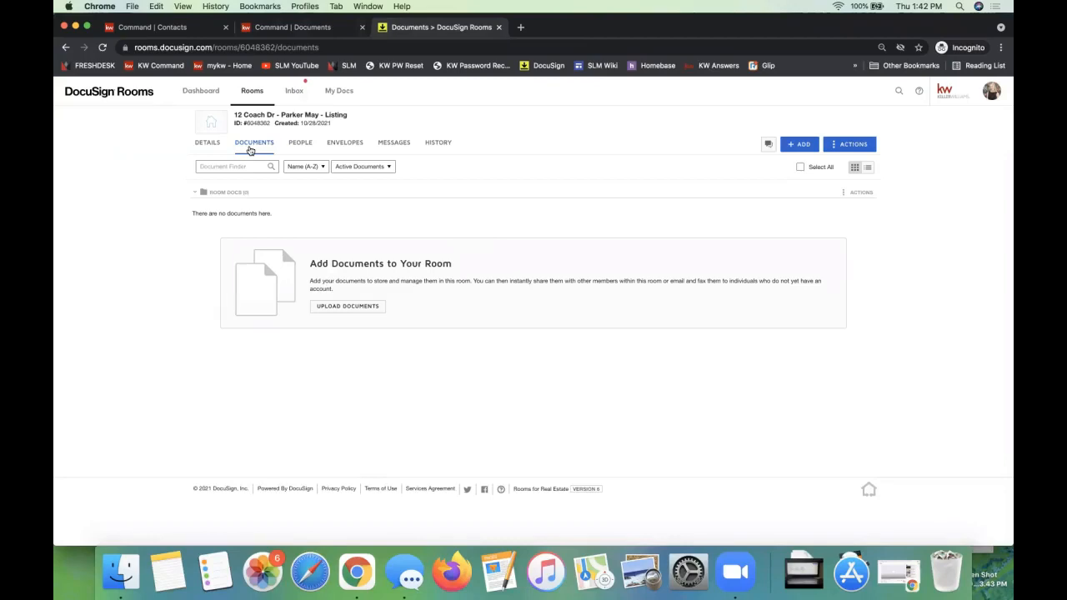
pyautogui.click(302, 28)
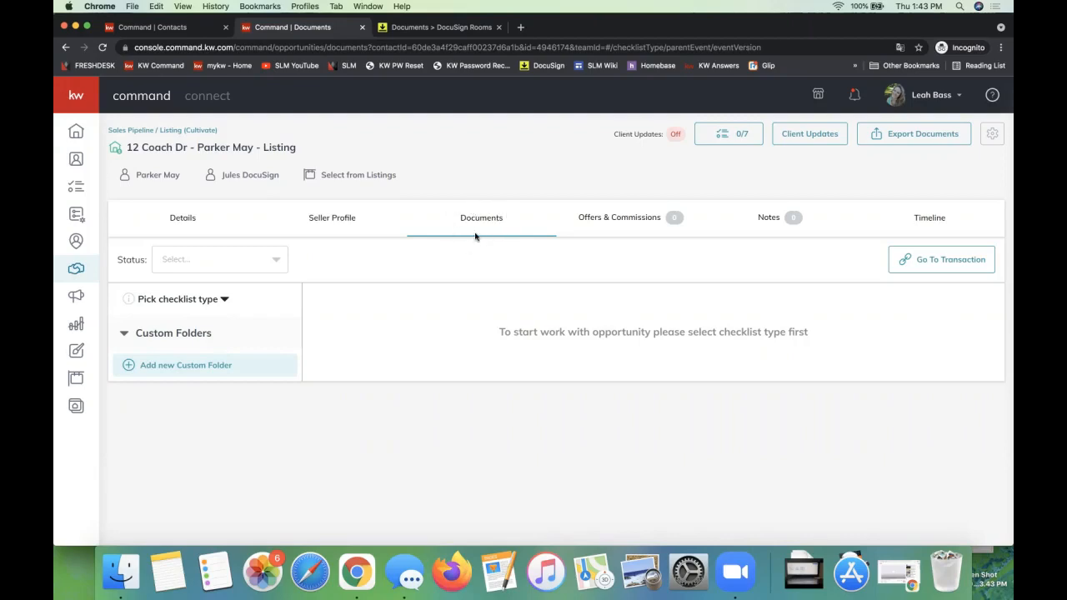
# Step: Set the opportunity's checklist type to NC - Listing/Sale Checklist
pyautogui.click(166, 304)
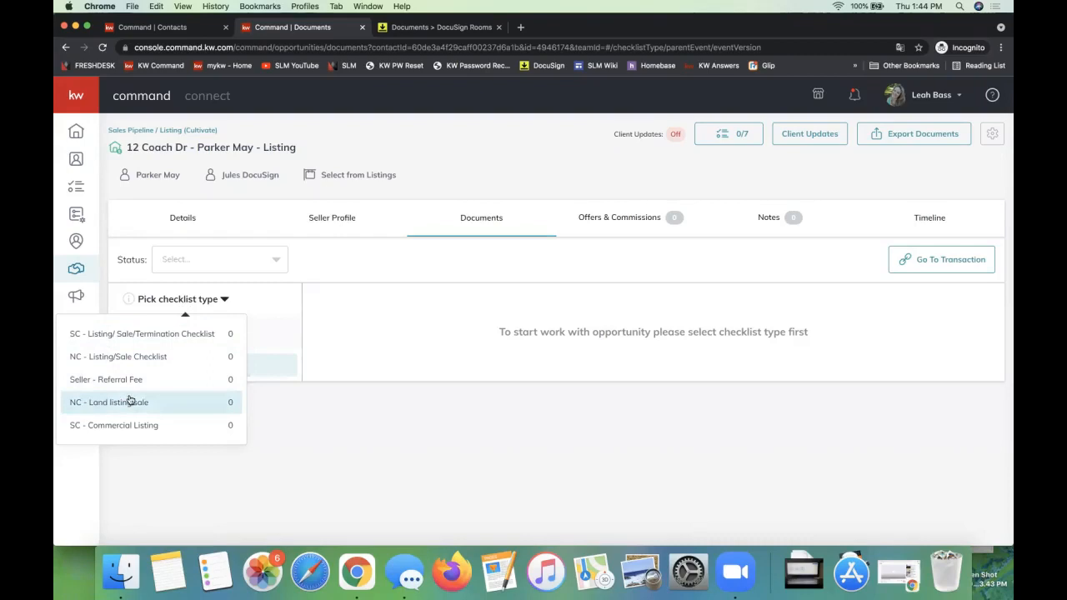
pyautogui.click(118, 357)
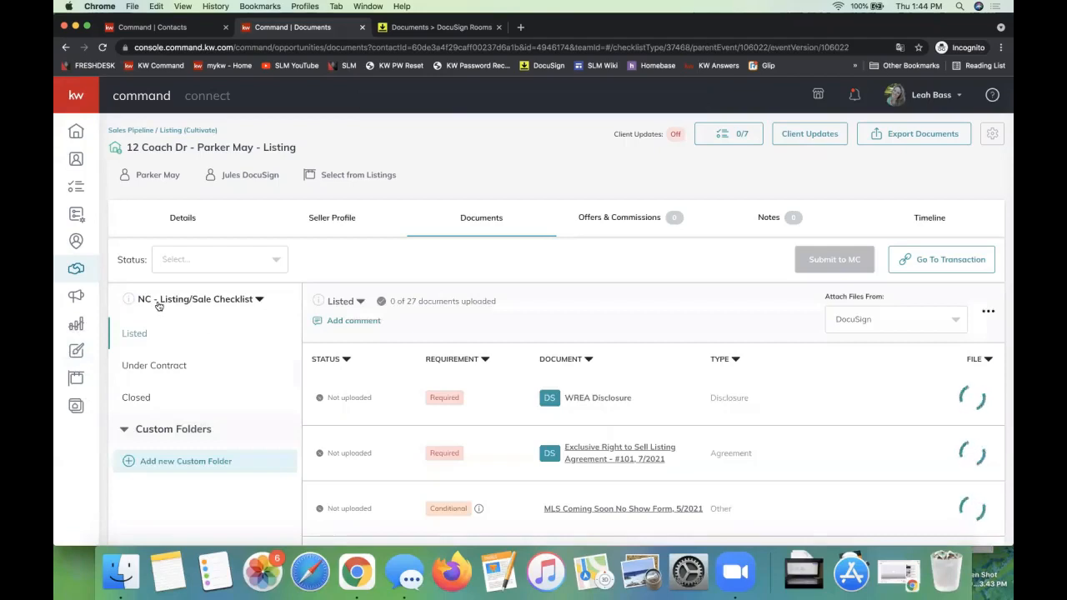
pyautogui.click(158, 302)
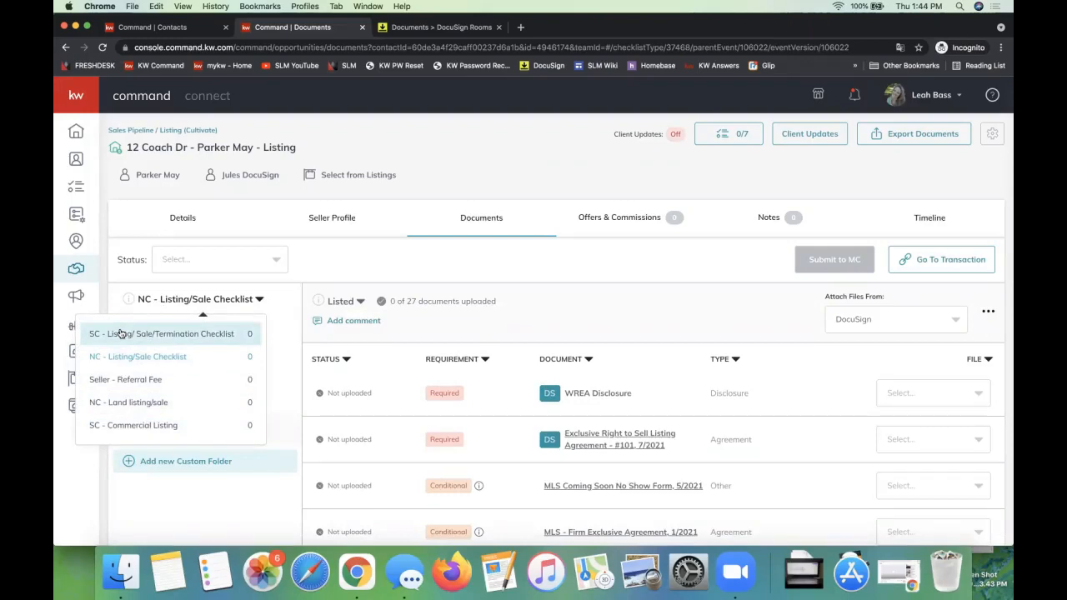
pyautogui.click(173, 356)
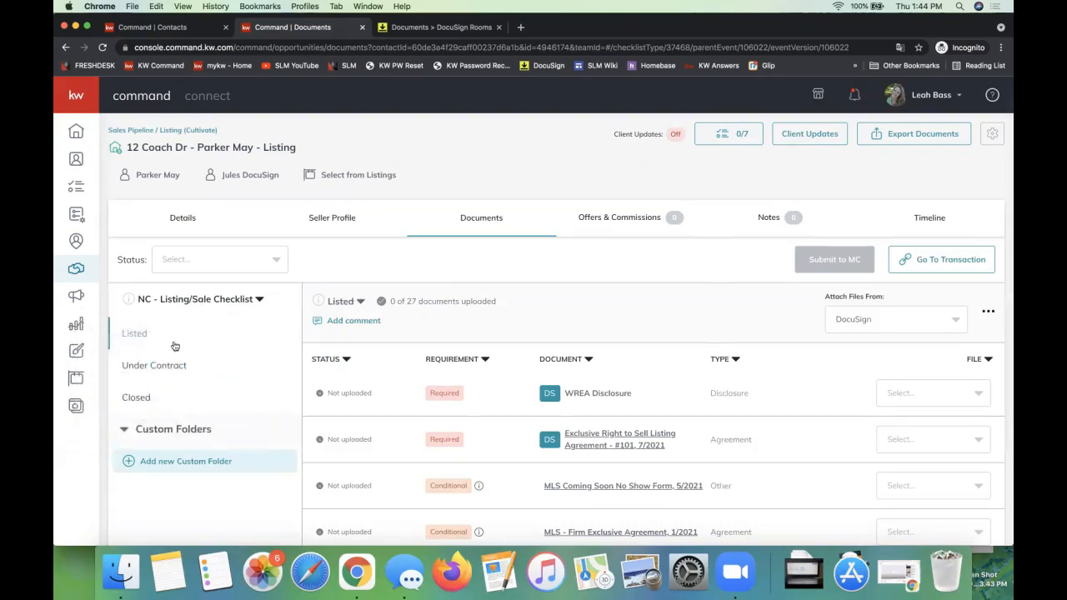
# Step: Review the documents in the checklist's Listed, Under Contract and Closed stages, and check the room files available for the WREA Disclosure
pyautogui.scroll(-1, 619, 333)
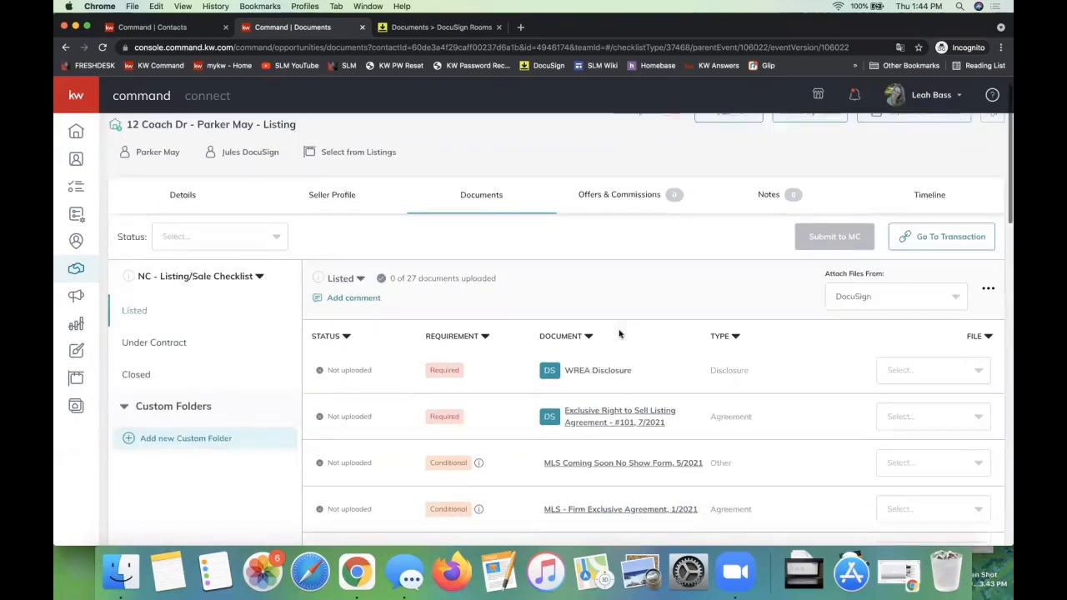
pyautogui.scroll(-2, 619, 333)
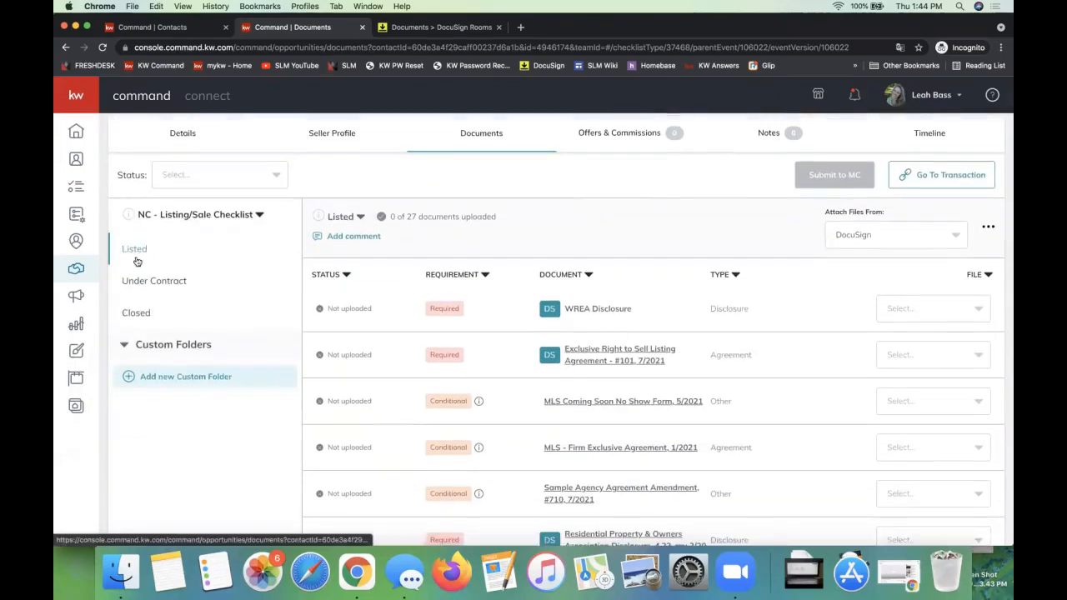
pyautogui.click(136, 285)
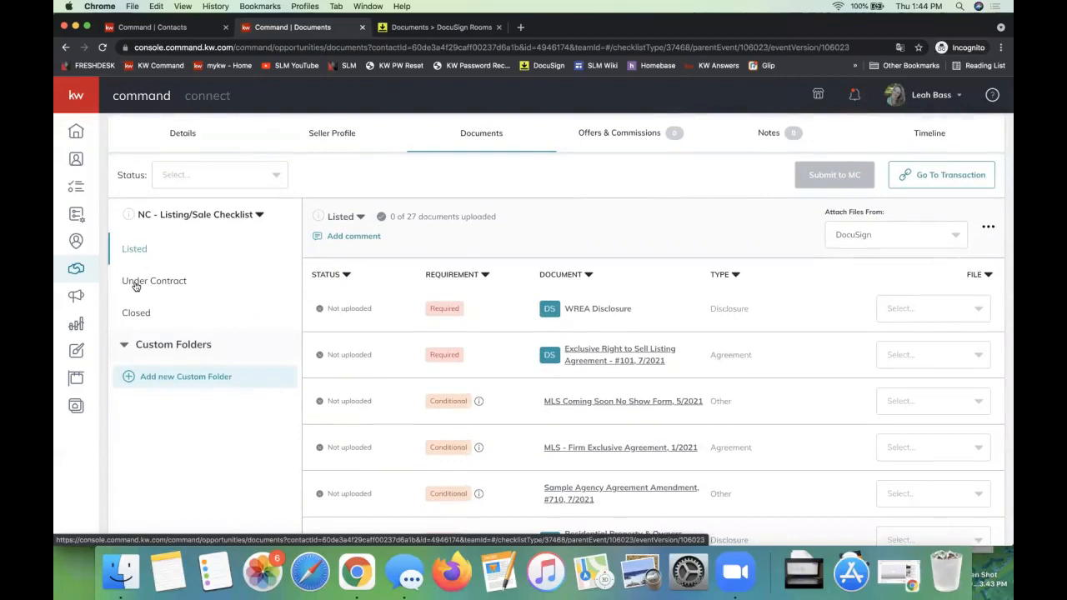
pyautogui.click(136, 311)
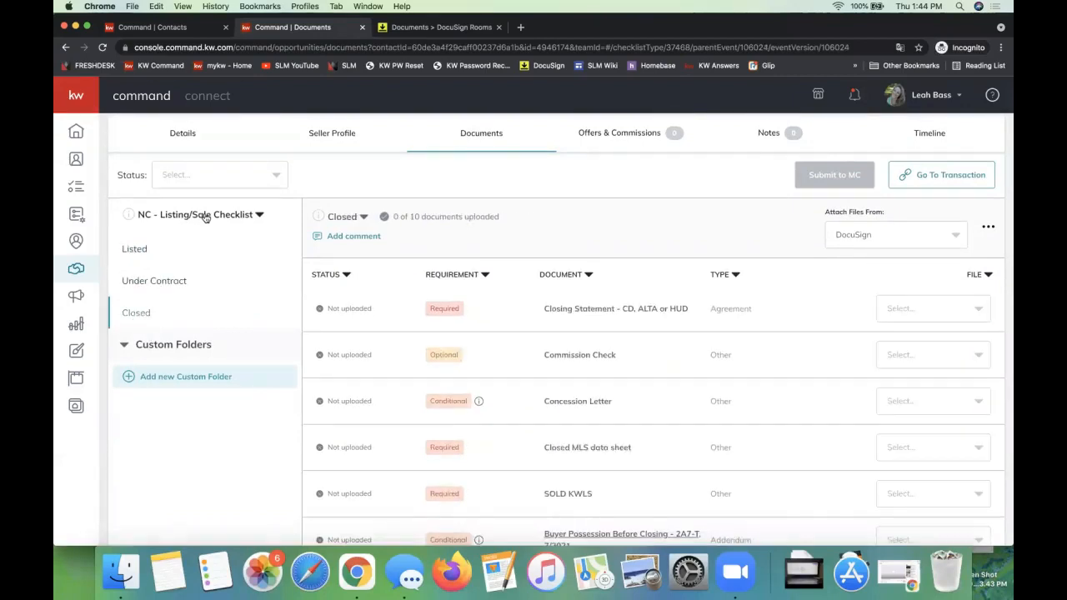
pyautogui.click(133, 251)
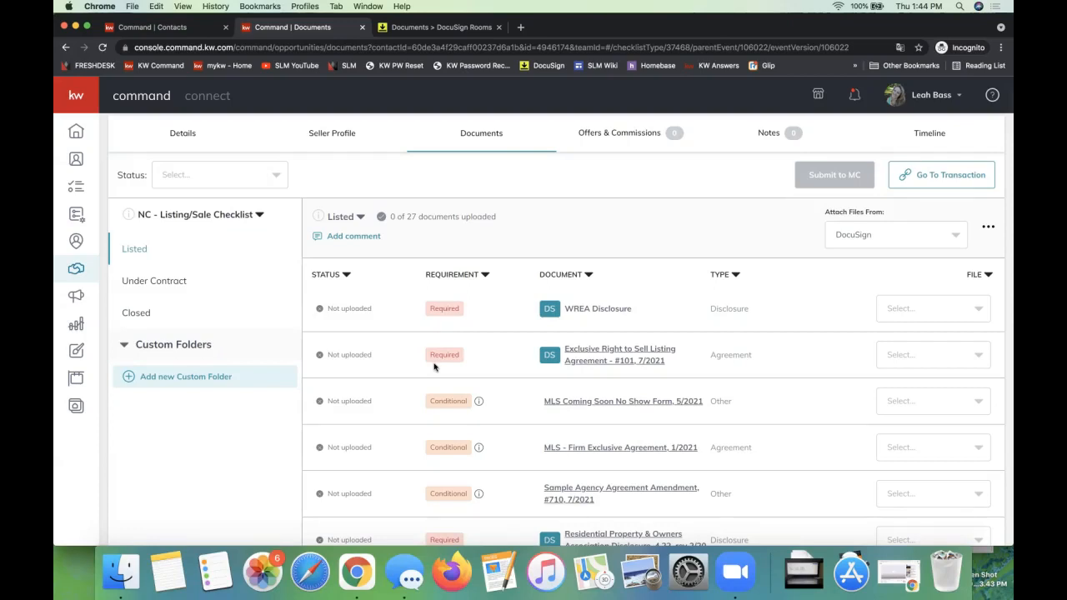
pyautogui.click(413, 32)
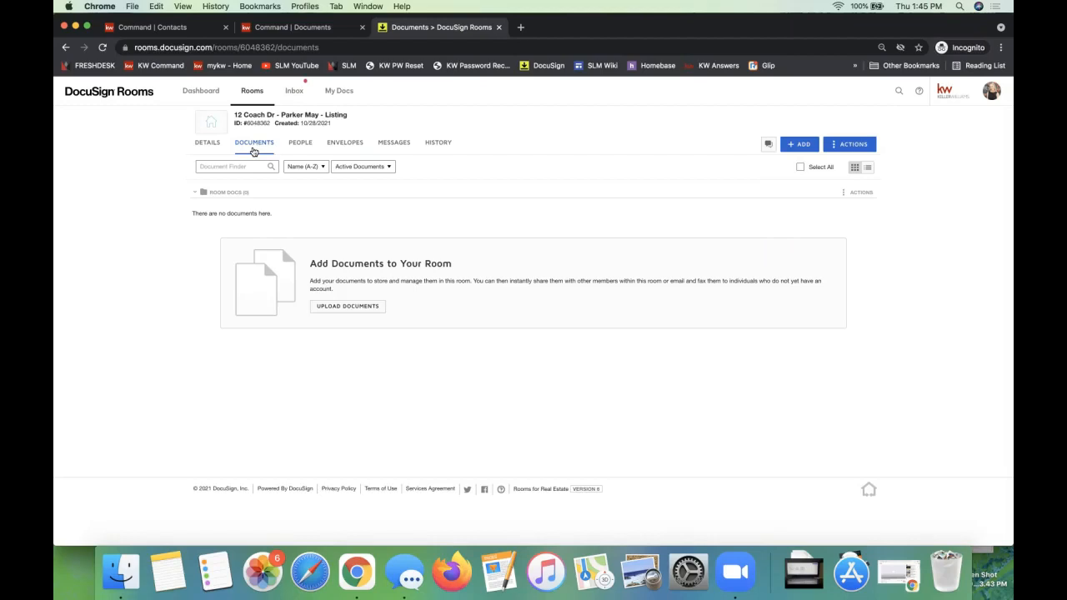
pyautogui.click(299, 28)
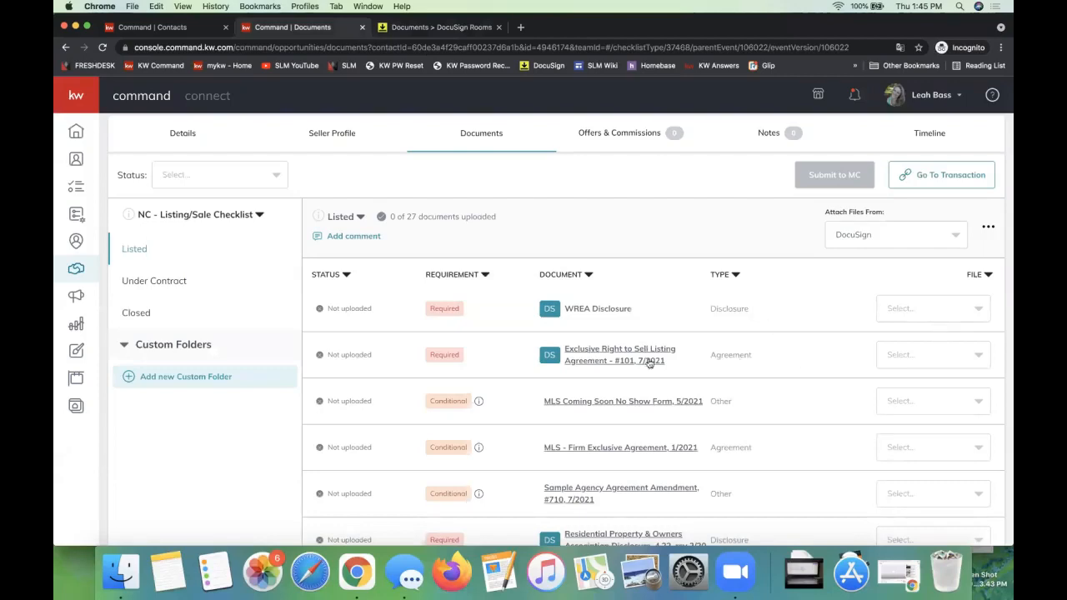
pyautogui.click(916, 310)
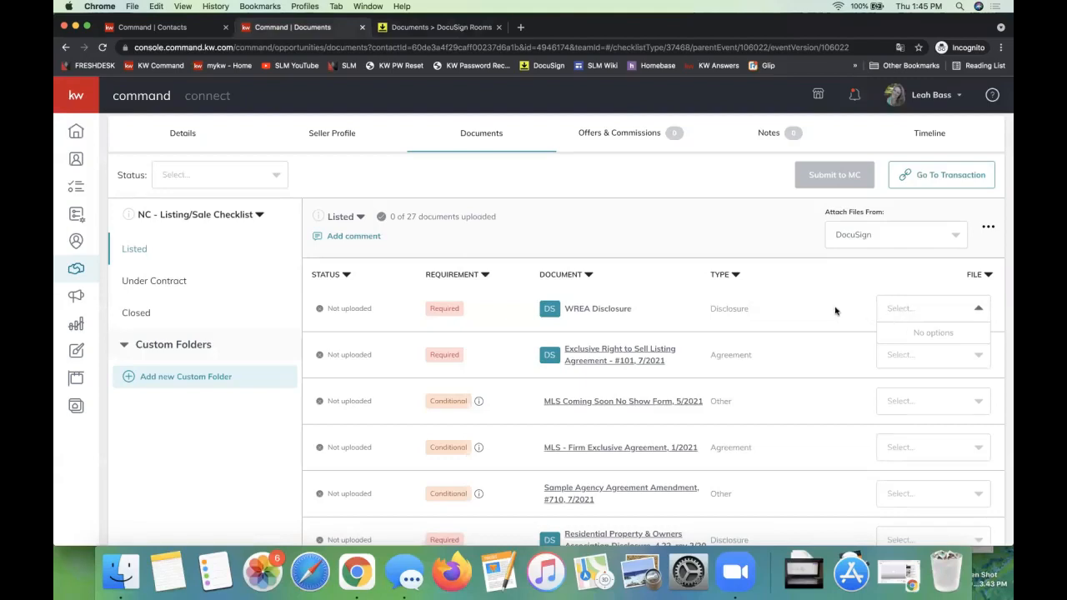
# Step: Switch to DocuSign Rooms and upload 2-T - Offer to Purchase and Contract (REV 7.2017) (c. 7.2017).pdf from the computer to the room
pyautogui.click(408, 28)
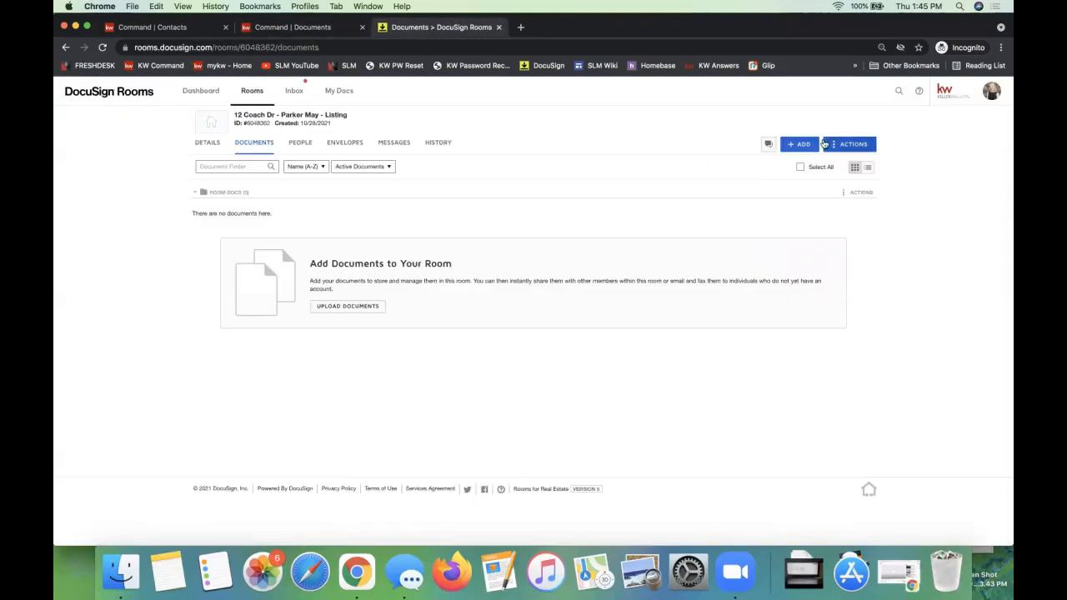
pyautogui.click(810, 144)
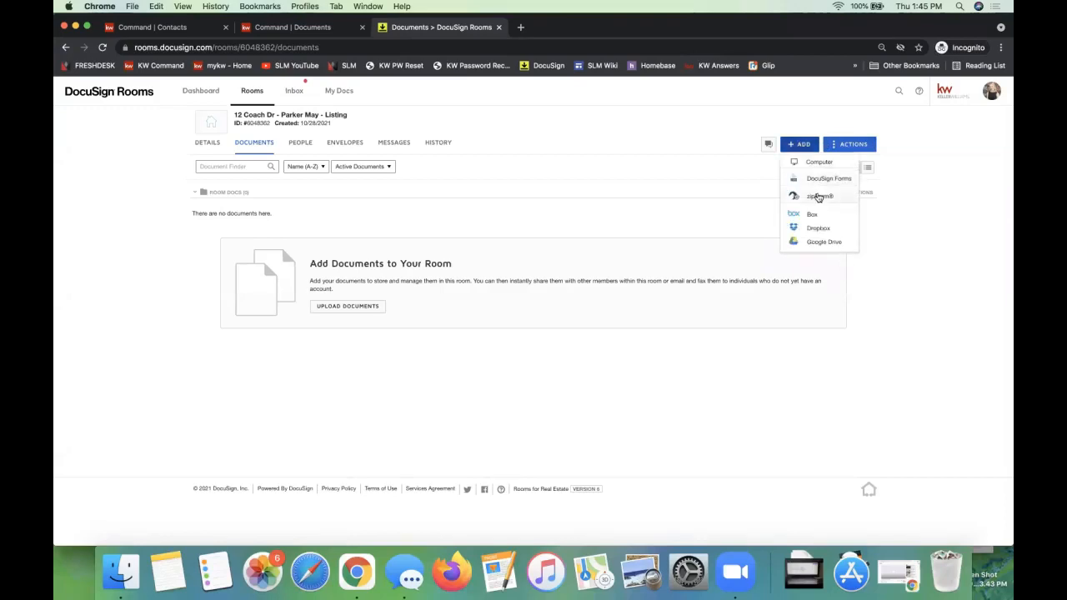
pyautogui.click(817, 163)
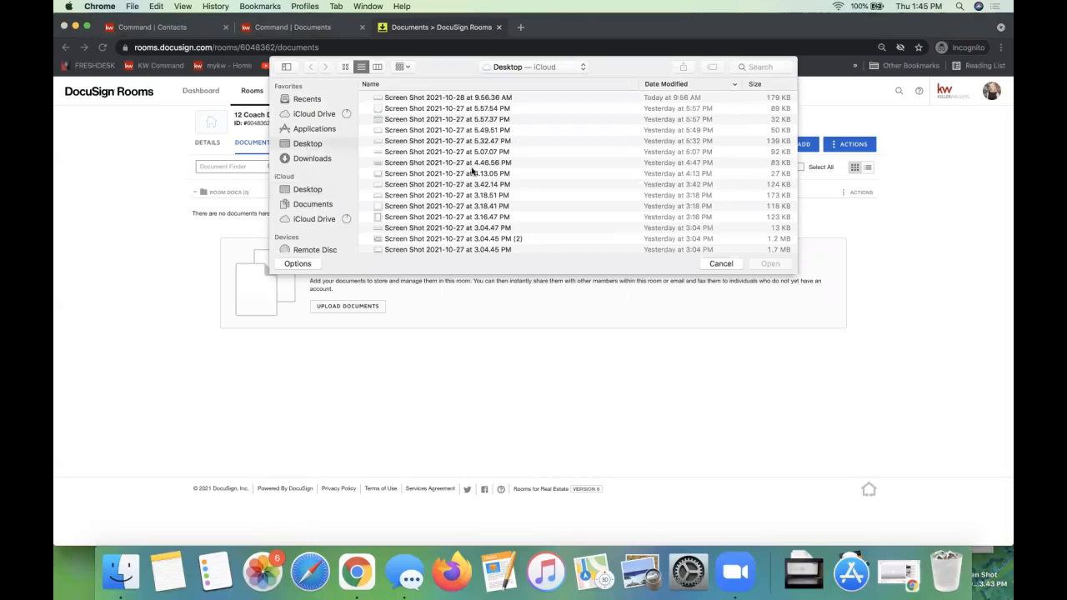
pyautogui.scroll(-20, 472, 170)
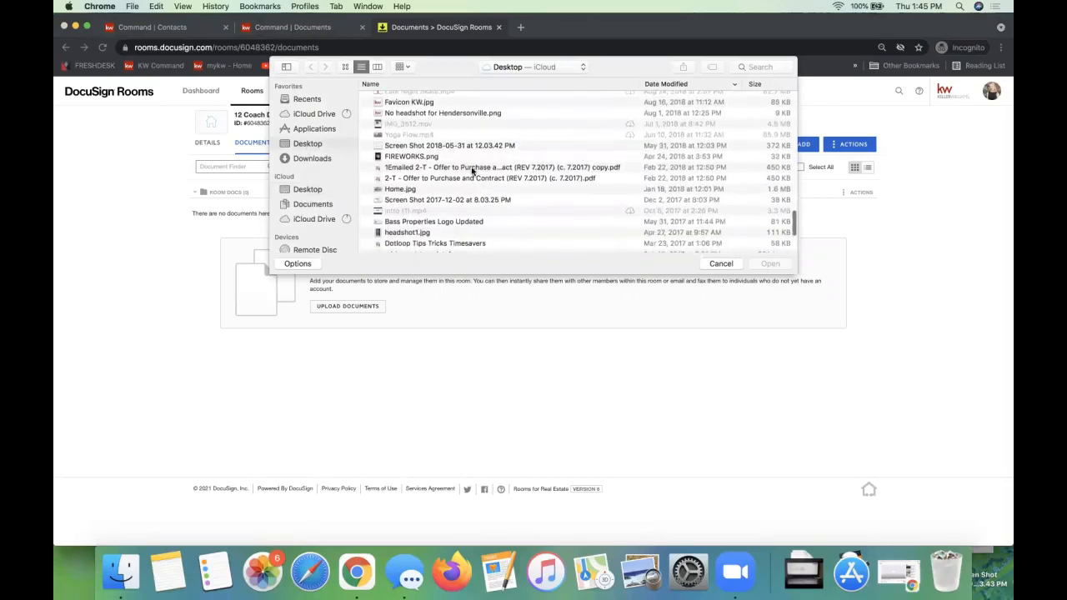
pyautogui.scroll(5, 472, 167)
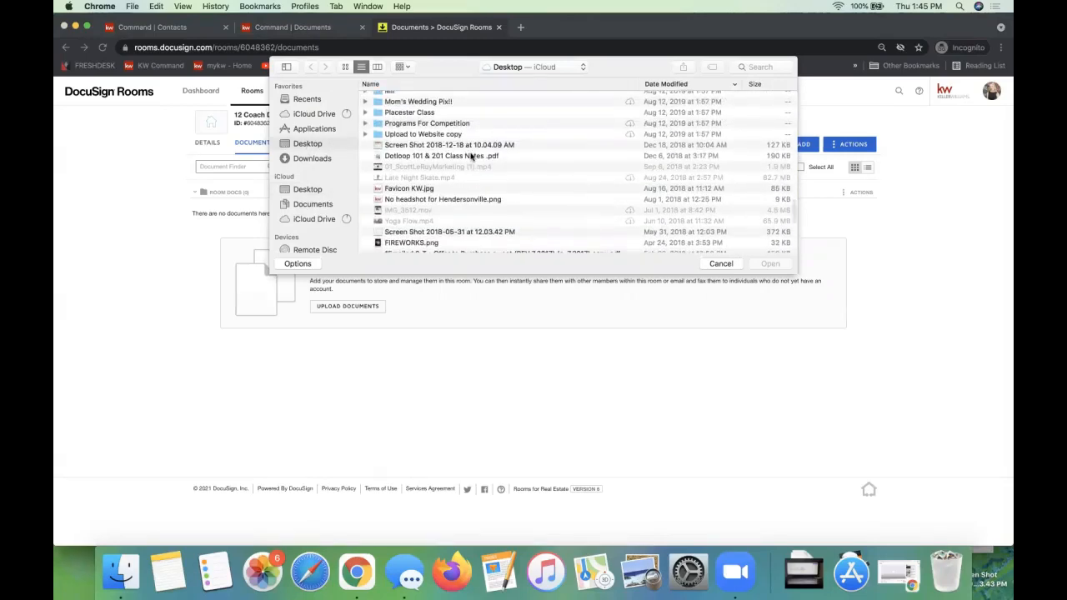
pyautogui.scroll(-4, 472, 157)
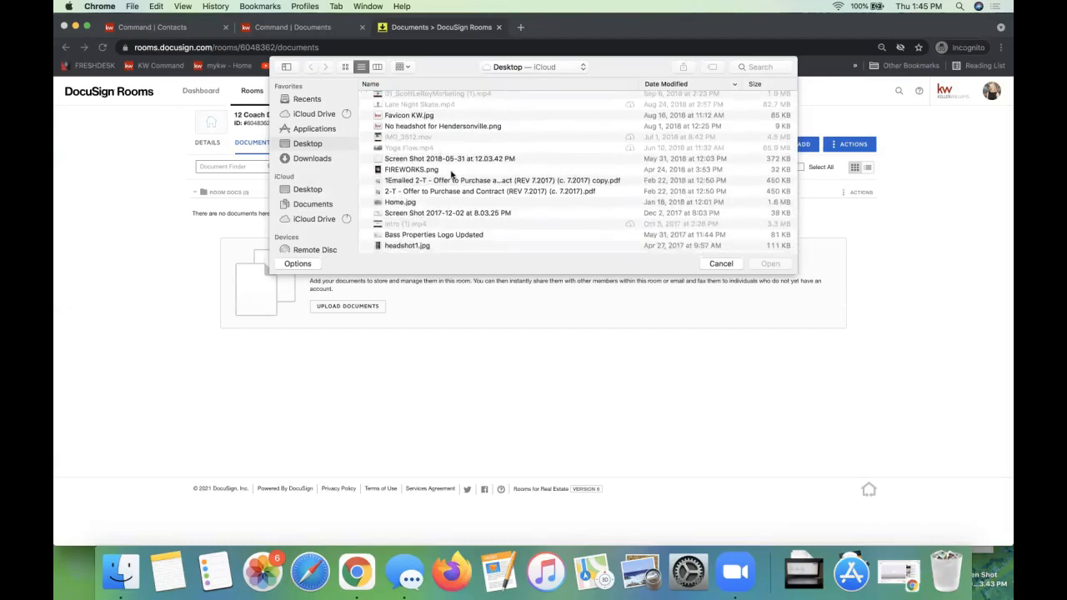
pyautogui.scroll(-3, 451, 173)
pyautogui.doubleClick(422, 149)
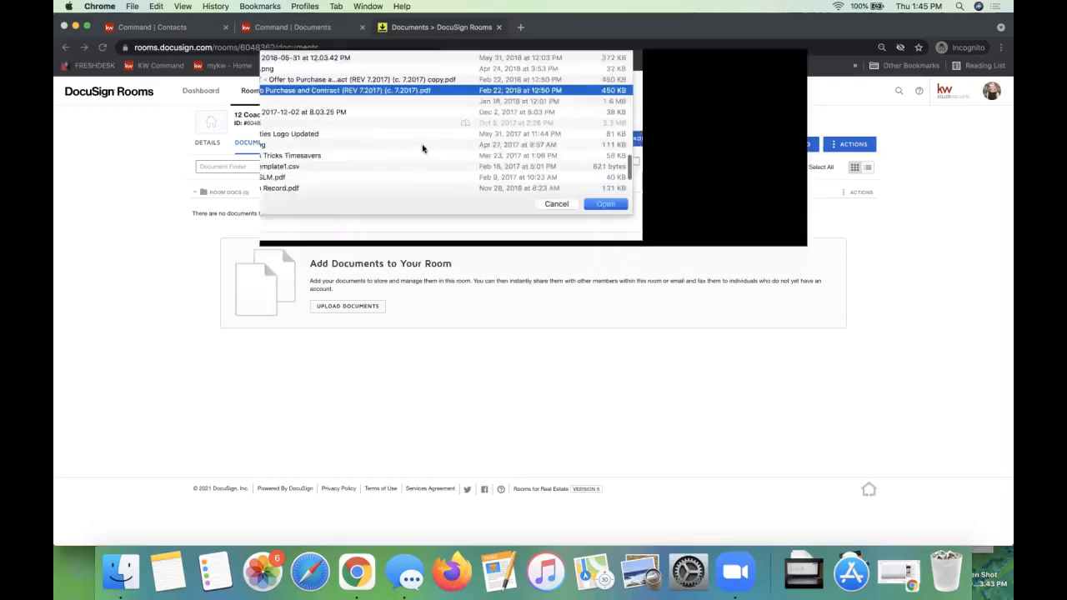
# Step: Return to the opportunity's documents in Command, reload the page and check the file choices for the WREA Disclosure
pyautogui.click(257, 33)
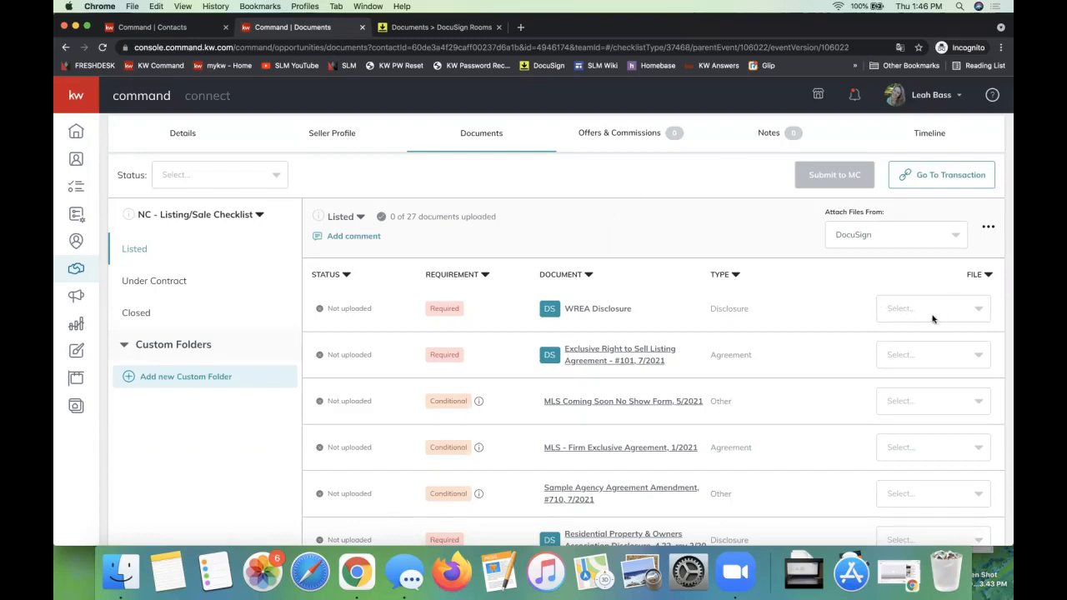
pyautogui.click(894, 320)
pyautogui.click(816, 308)
pyautogui.press('super+r')
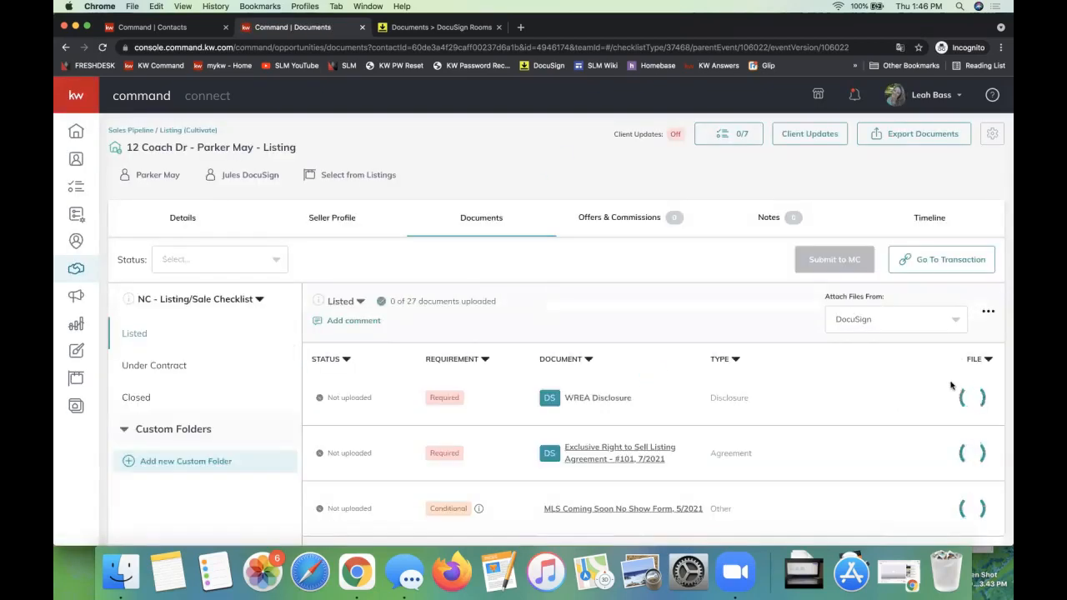
pyautogui.click(956, 396)
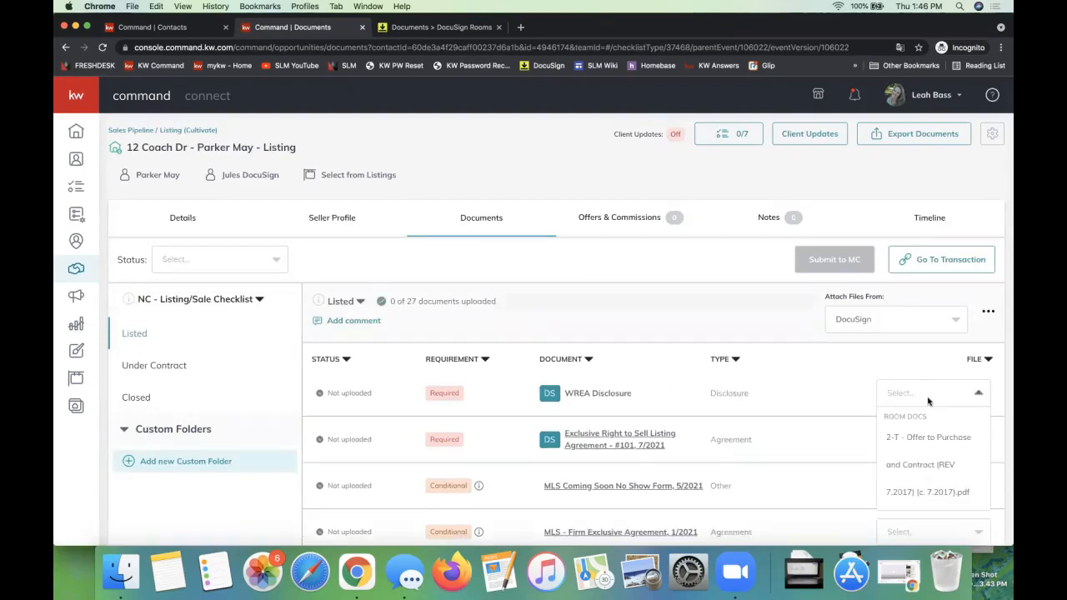
pyautogui.click(851, 400)
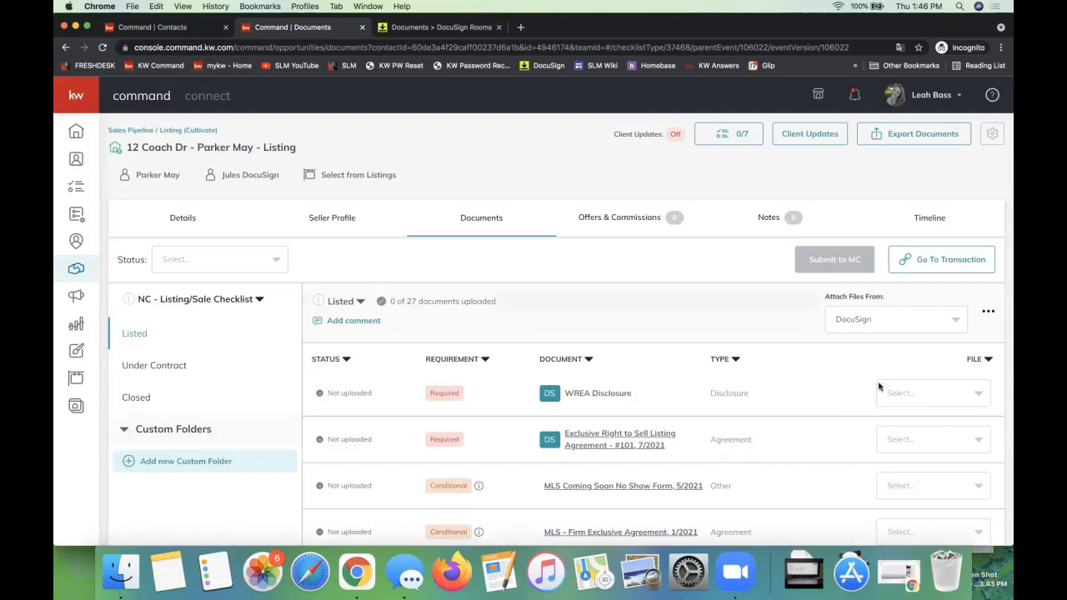
# Step: Attach the 2-T - Offer to Purchase and Contract PDF to the Exclusive Right to Sell Listing Agreement - #101, 7/2021
pyautogui.scroll(-3, 919, 443)
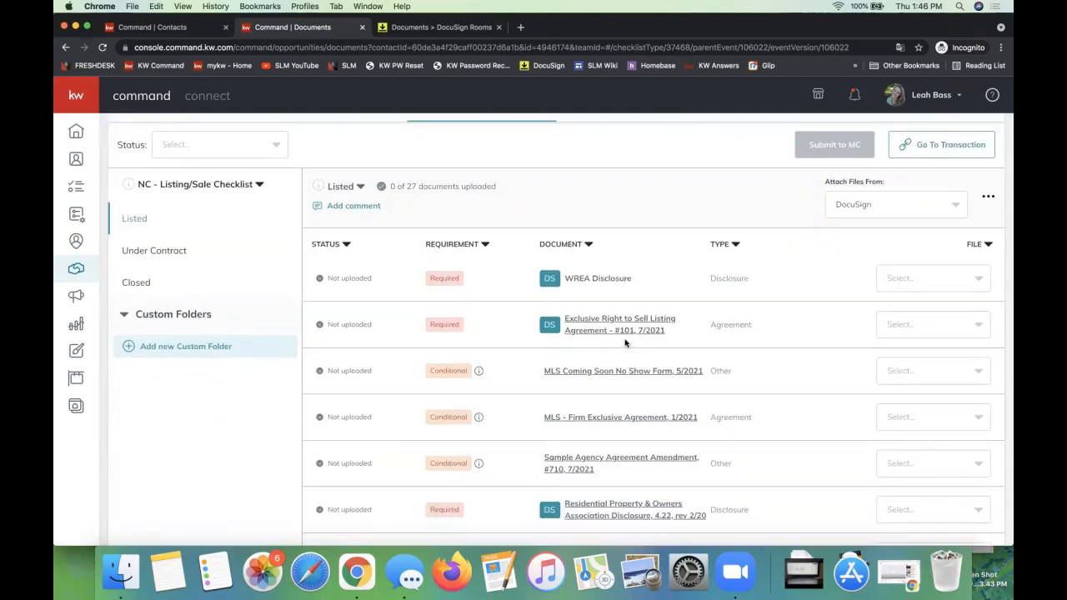
pyautogui.click(886, 328)
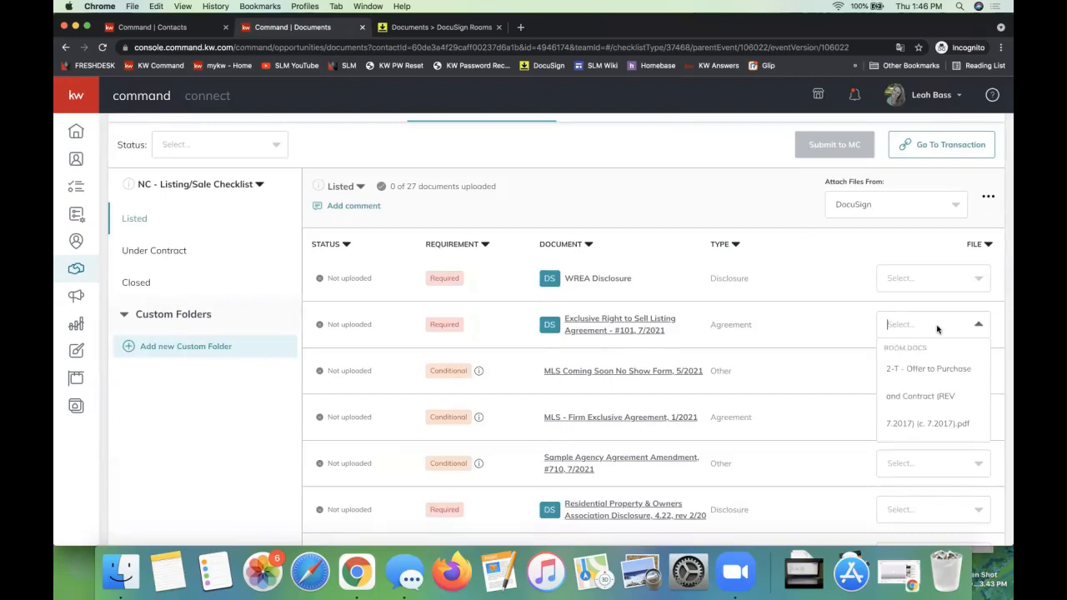
pyautogui.click(947, 394)
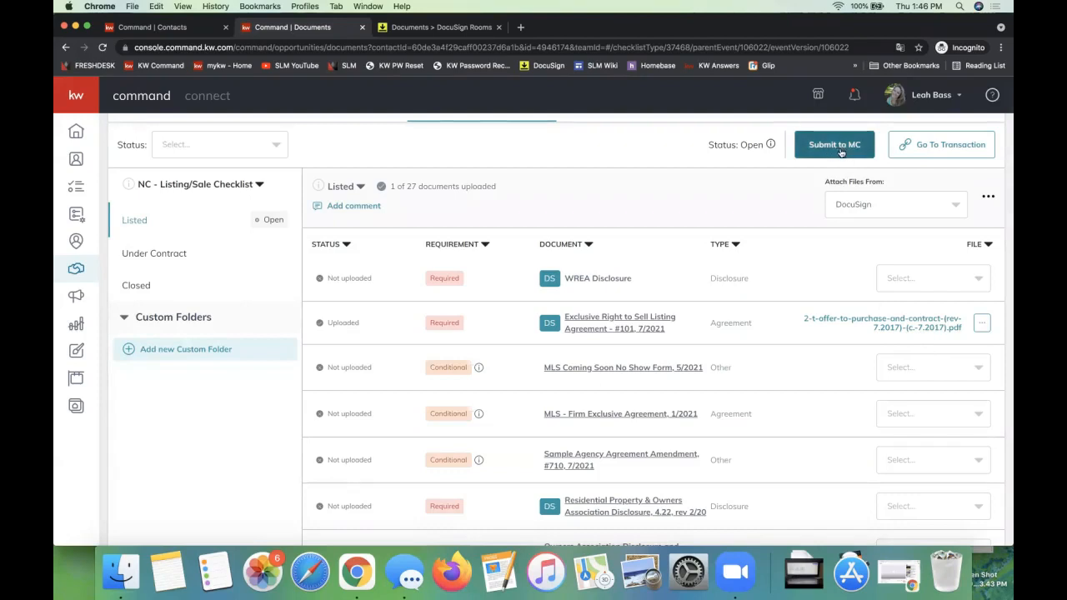
pyautogui.scroll(2, 836, 151)
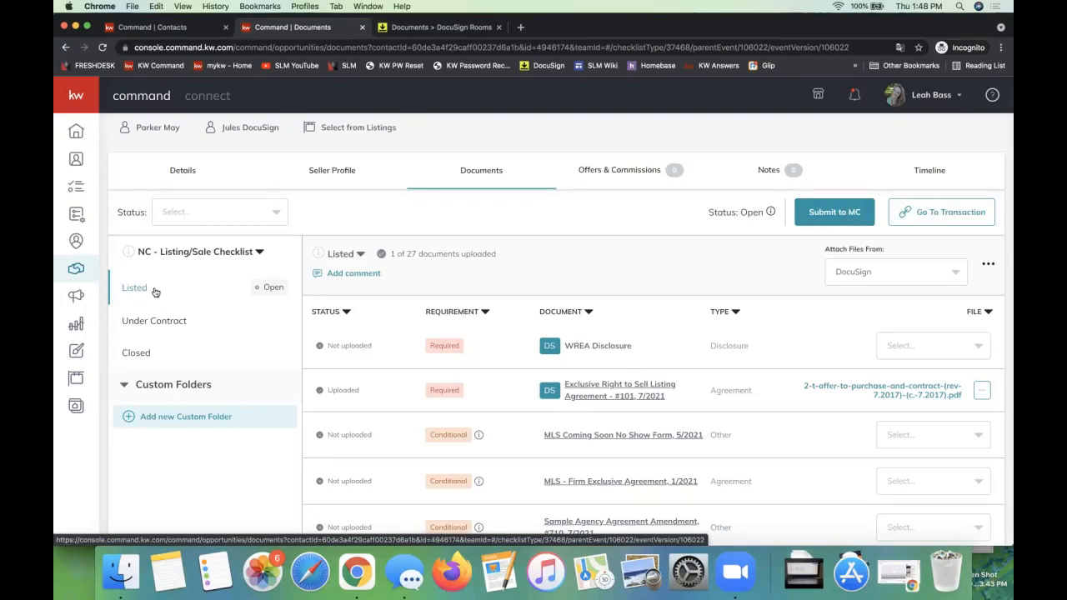
# Step: Review the documents required in the Listed, Under Contract and Closed stages of the NC - Listing/Sale Checklist
pyautogui.scroll(-5, 667, 306)
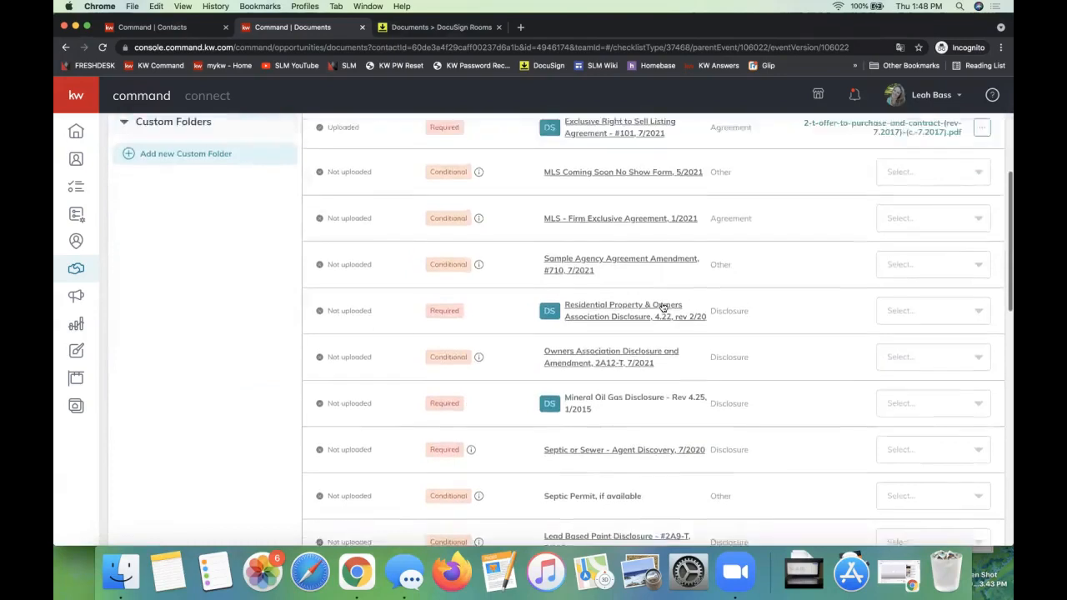
pyautogui.scroll(5, 663, 306)
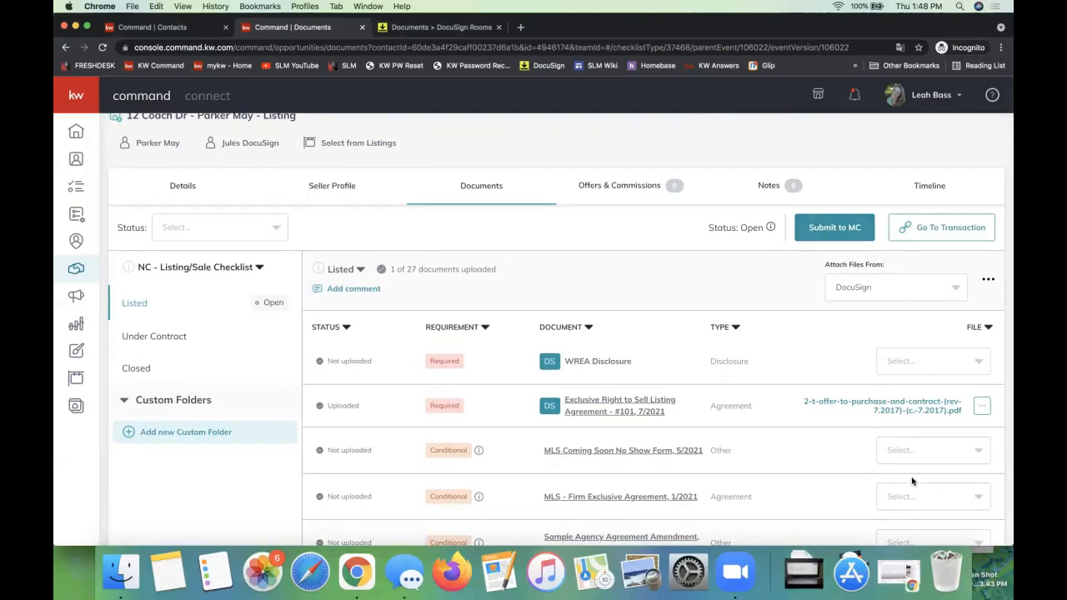
pyautogui.click(171, 337)
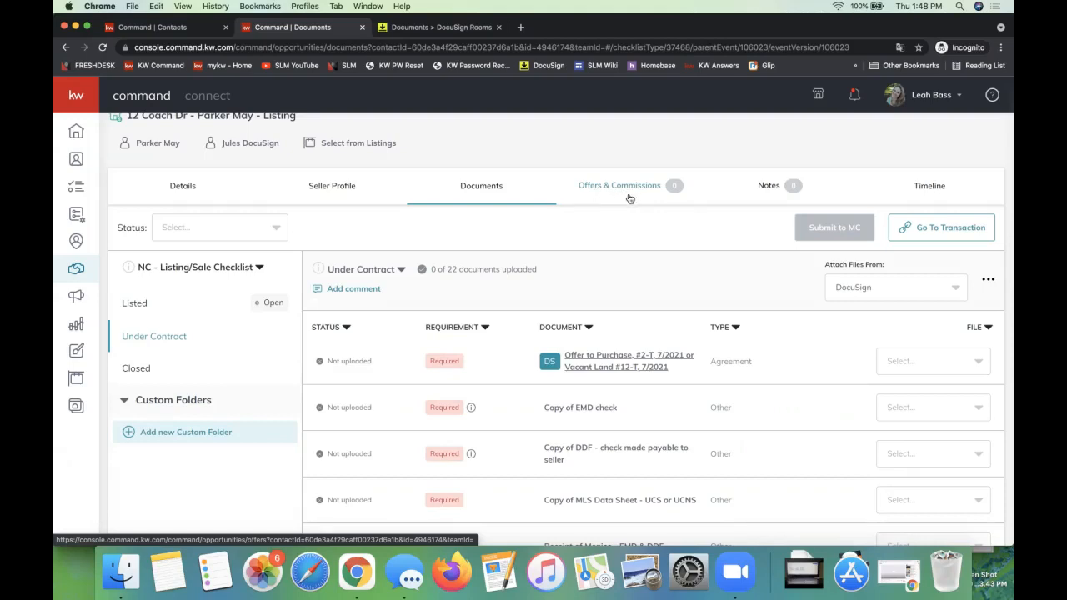
pyautogui.click(135, 370)
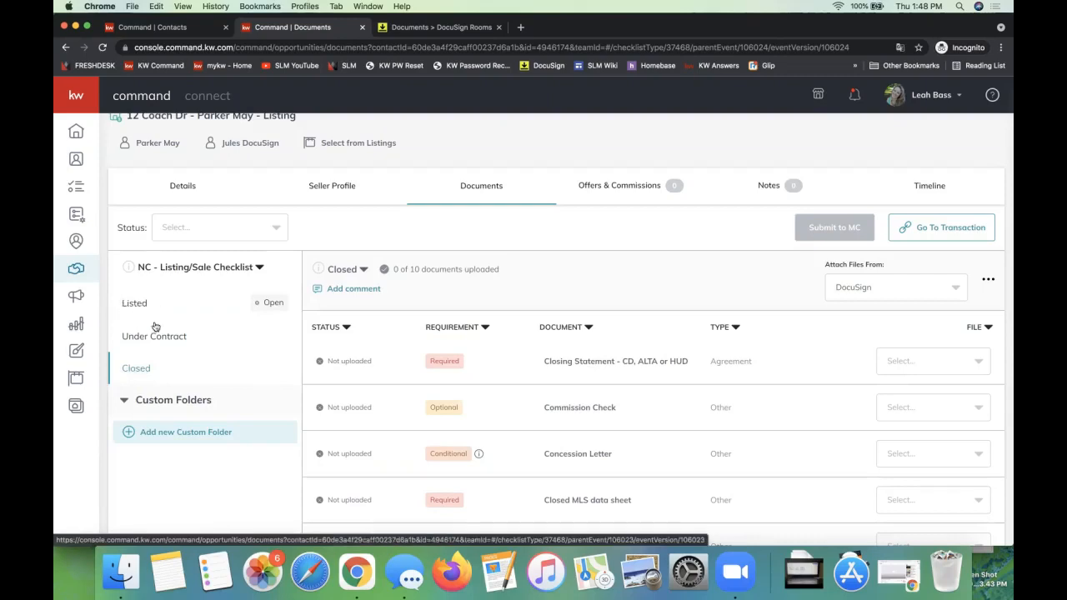
pyautogui.click(178, 270)
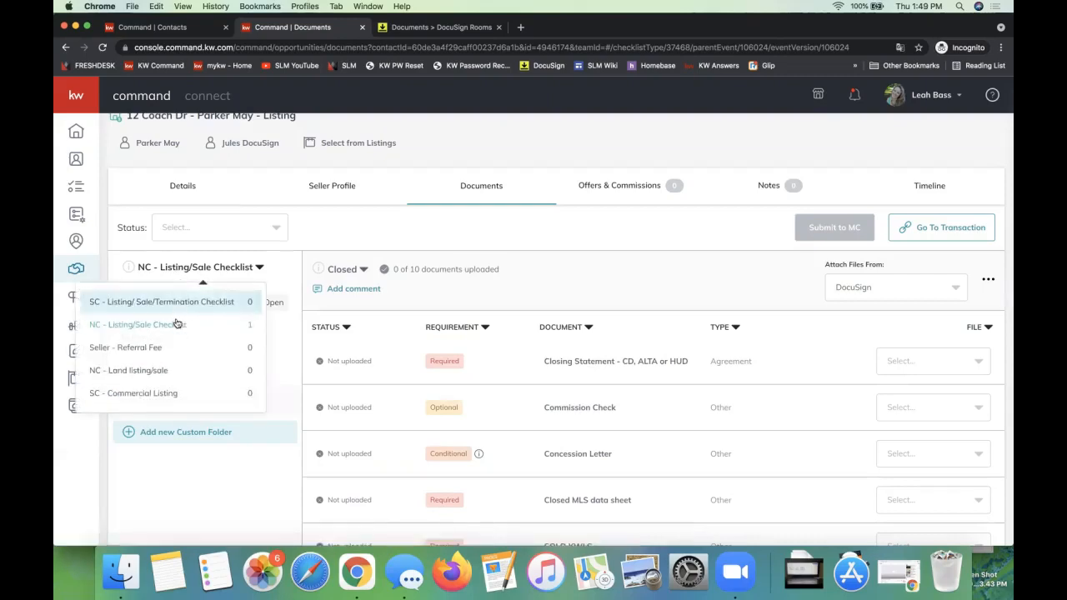
pyautogui.click(181, 302)
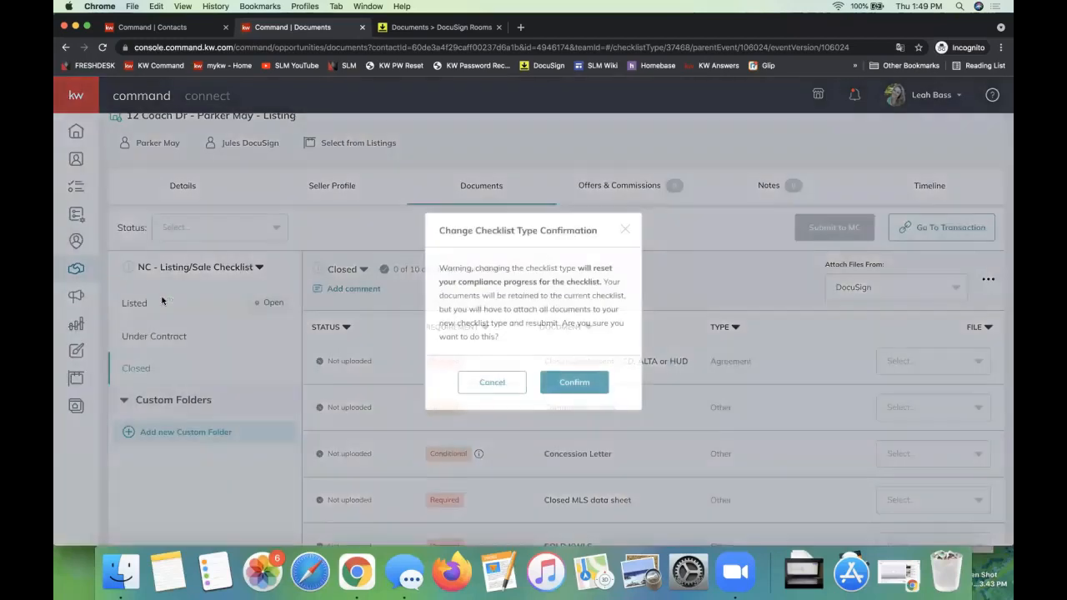
pyautogui.click(490, 380)
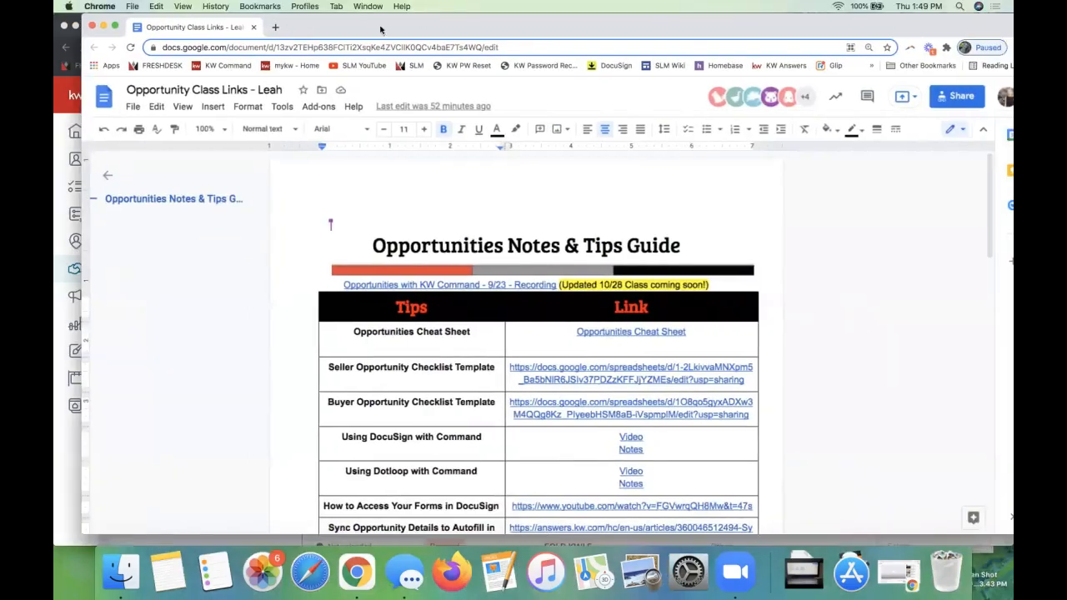
# Step: Look through the Opportunity Class Links document in Google Docs for the Using DocuSign with Command resources and the related DocuSign classes
pyautogui.click(357, 31)
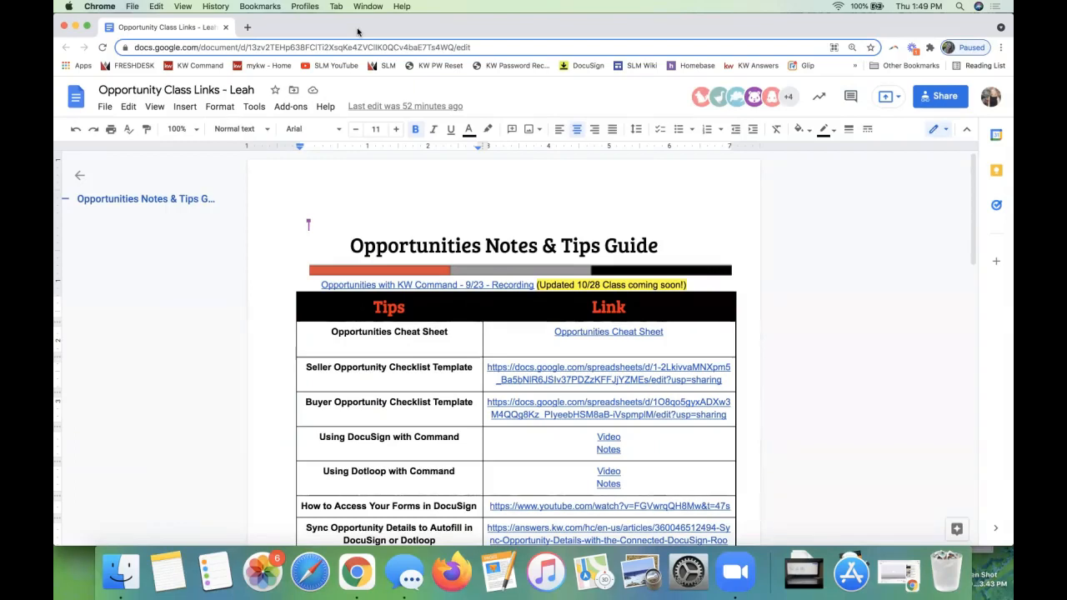
pyautogui.click(608, 437)
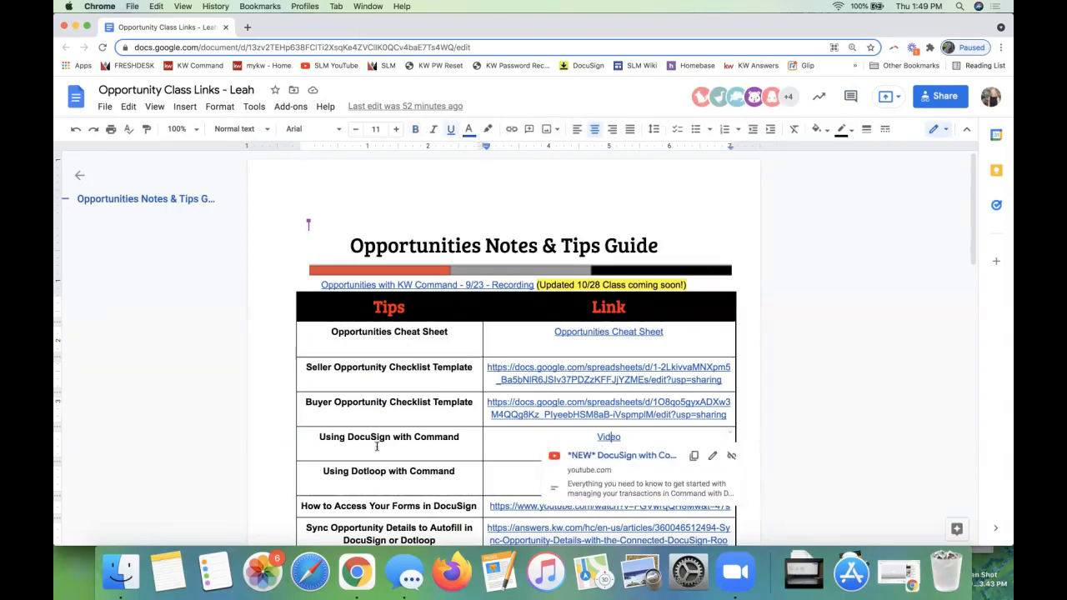
pyautogui.tripleClick(335, 439)
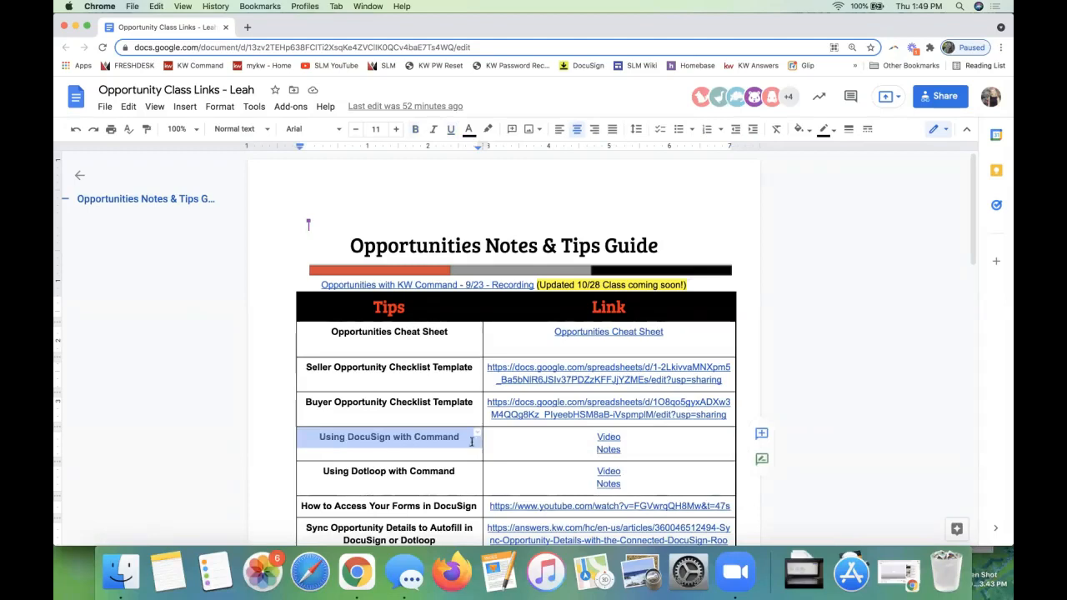
pyautogui.click(606, 437)
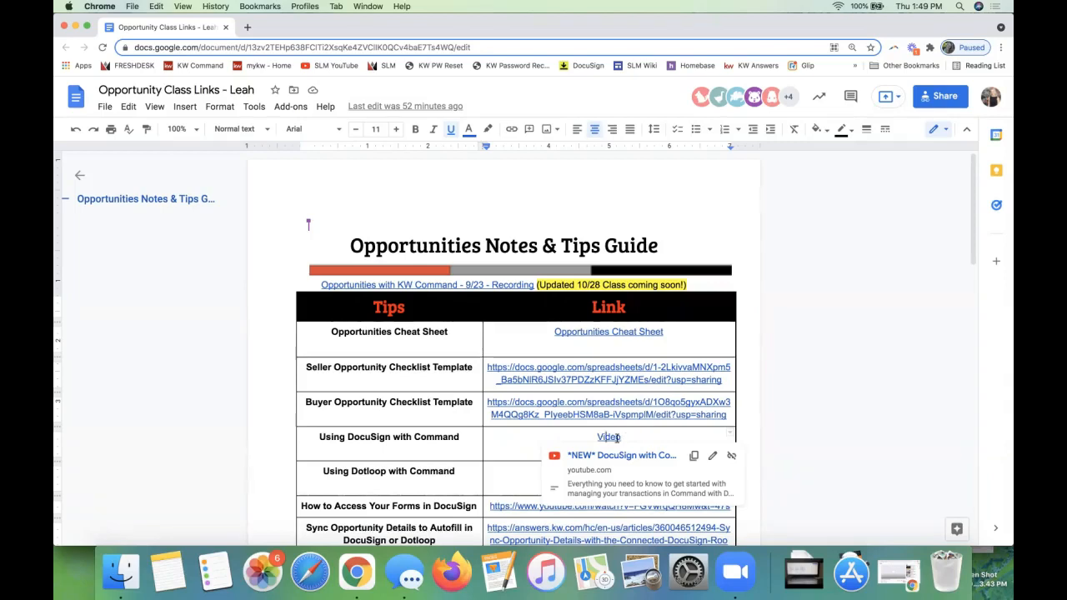
pyautogui.click(359, 435)
pyautogui.tripleClick(359, 433)
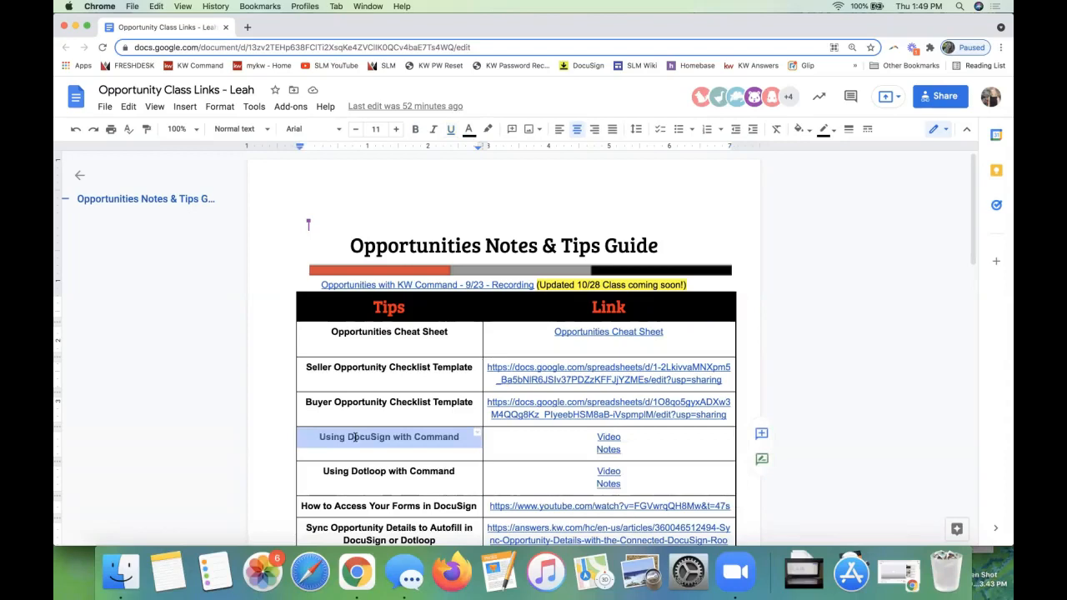
pyautogui.scroll(-1, 587, 437)
pyautogui.scroll(-15, 588, 437)
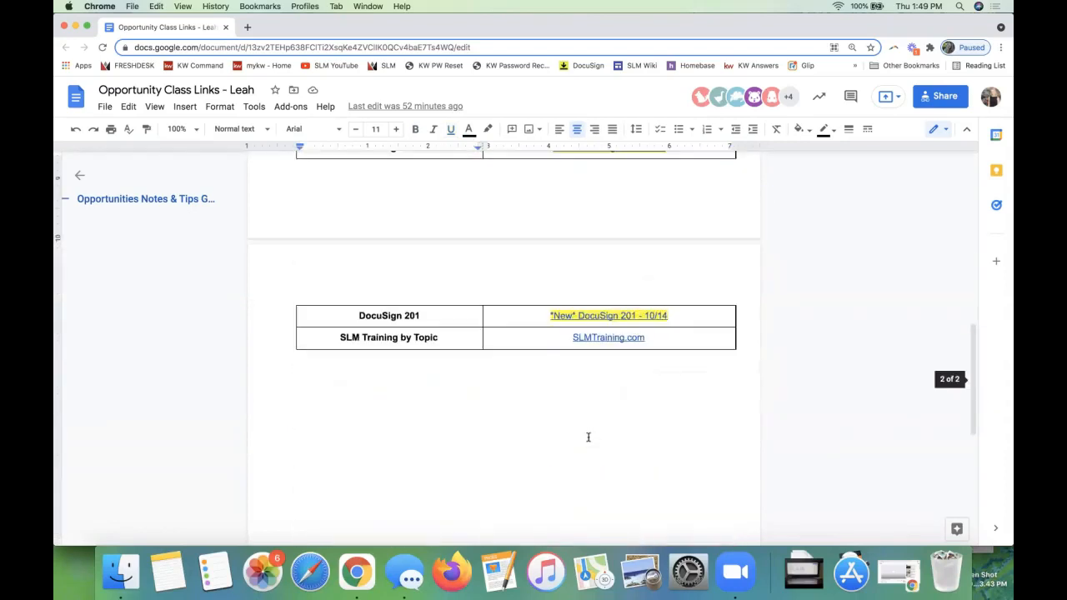
pyautogui.scroll(2, 424, 333)
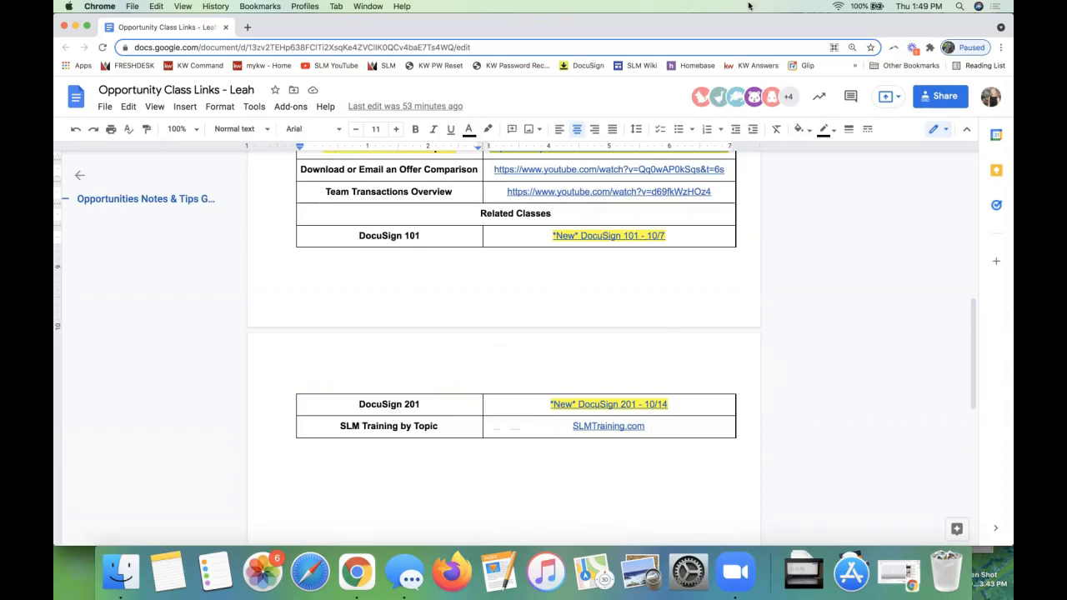
pyautogui.moveTo(722, 30); pyautogui.dragTo(819, 0)
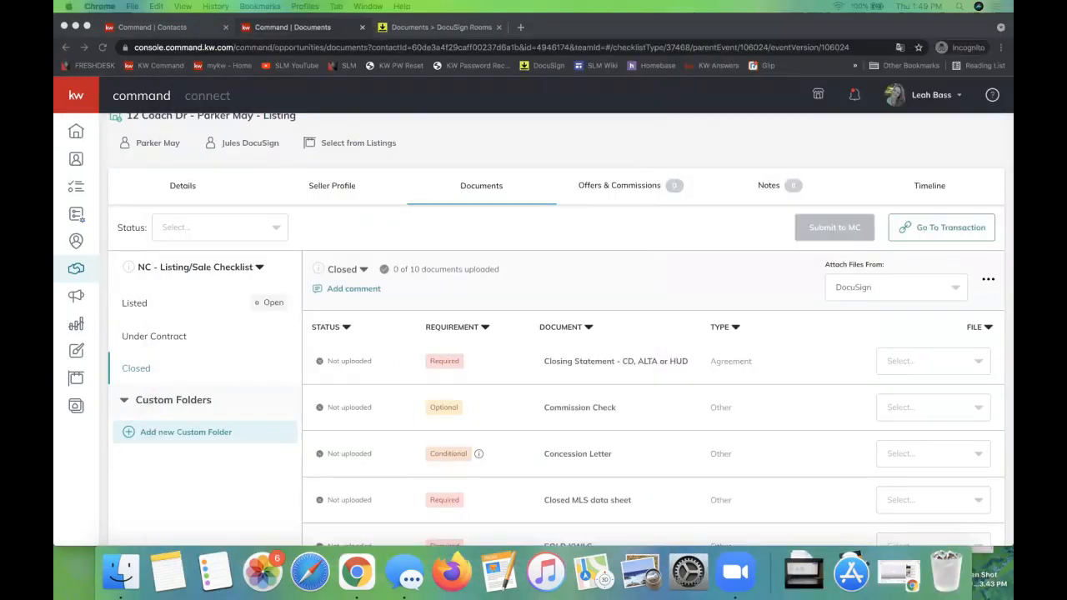
# Step: Return to Command and open the Cultivate phase of the Listings pipeline in Opportunities
pyautogui.click(523, 228)
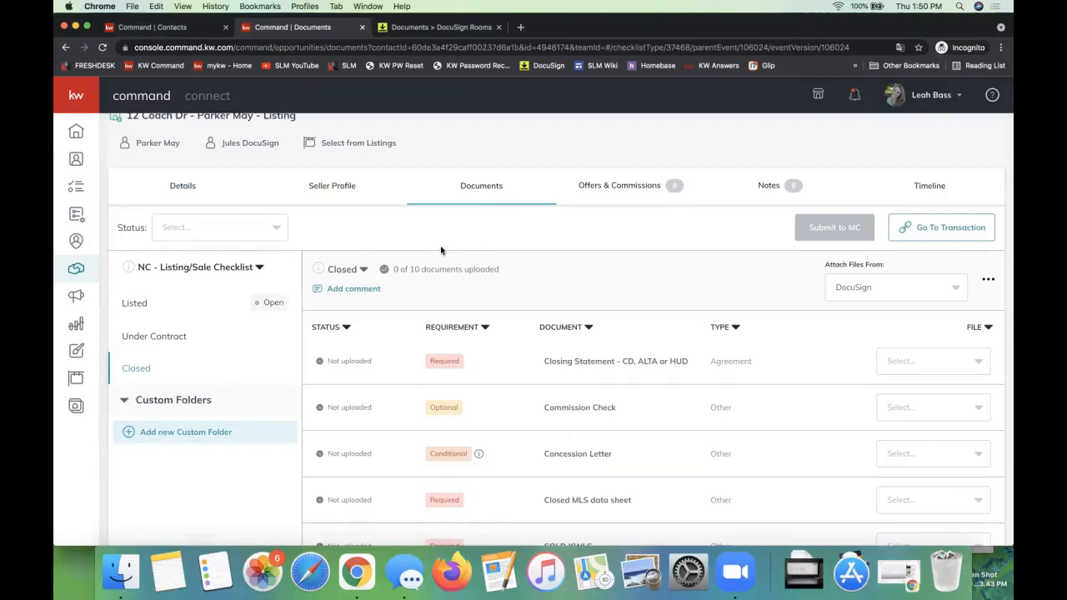
pyautogui.scroll(2, 441, 249)
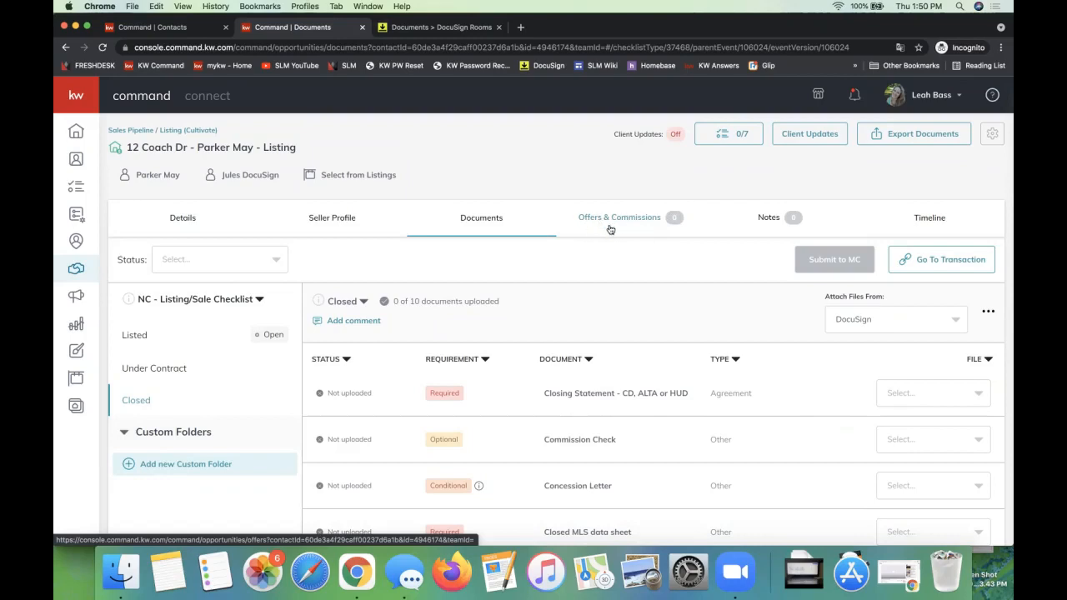
pyautogui.click(76, 269)
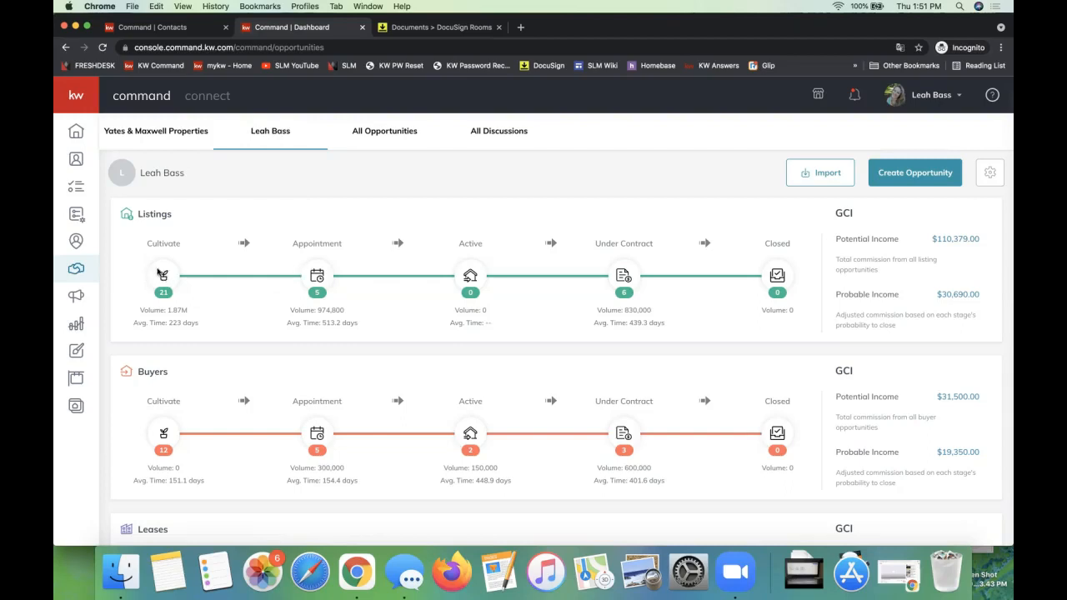
pyautogui.click(163, 275)
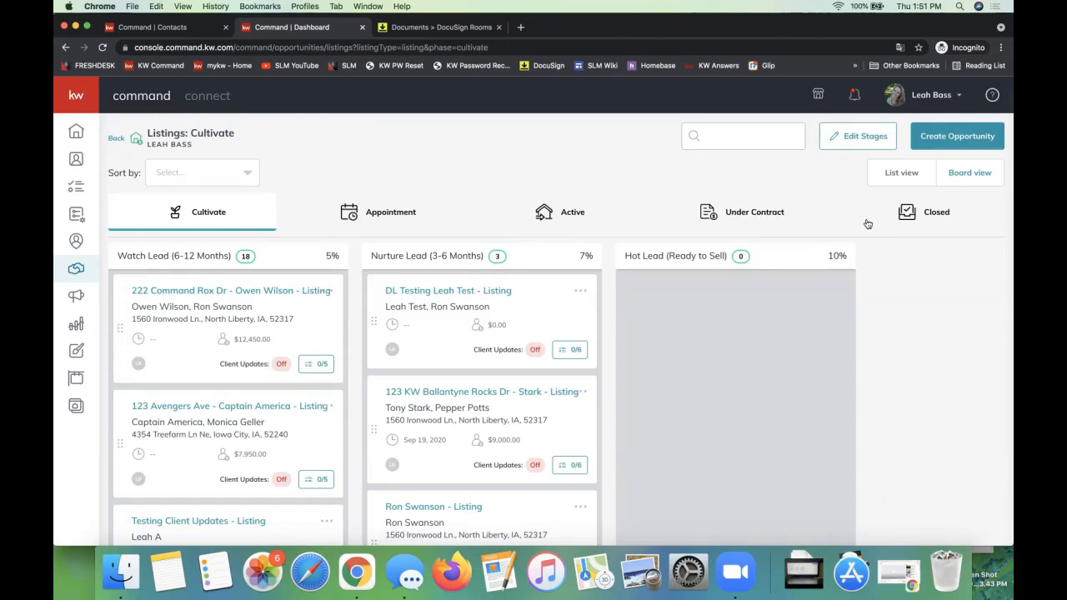
# Step: Look over the stages in the Appointment and Active phases of the Listings pipeline, and return to the Cultivate phase
pyautogui.click(364, 211)
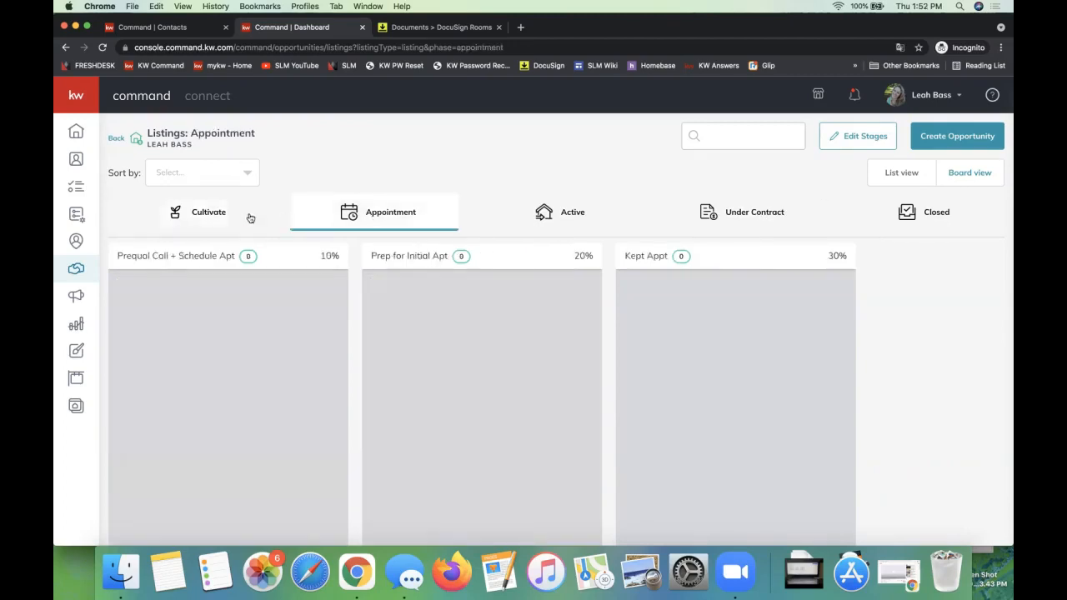
pyautogui.click(223, 213)
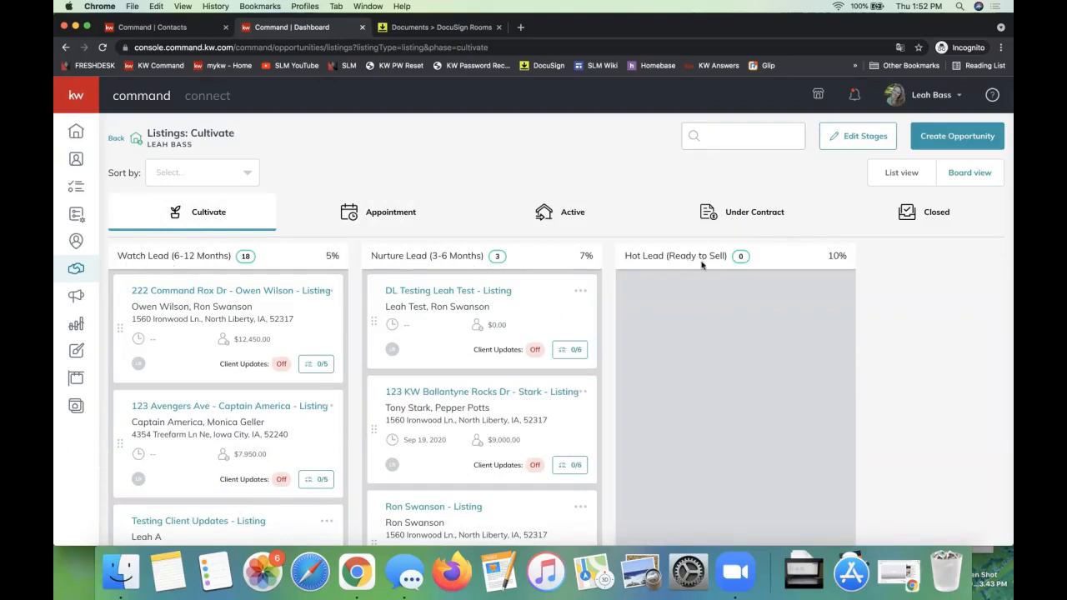
pyautogui.click(397, 217)
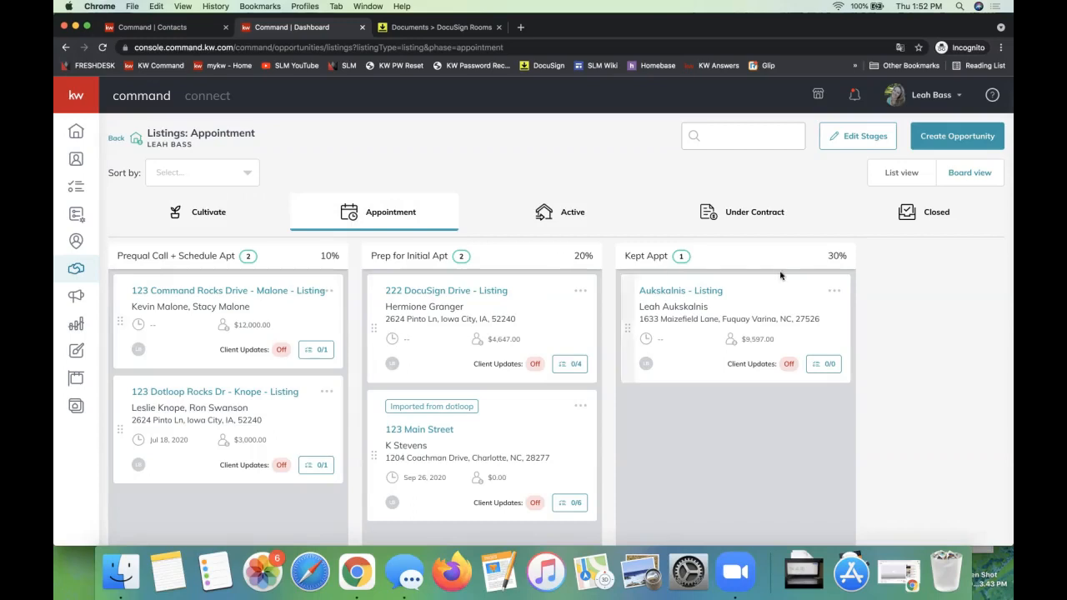
pyautogui.click(553, 216)
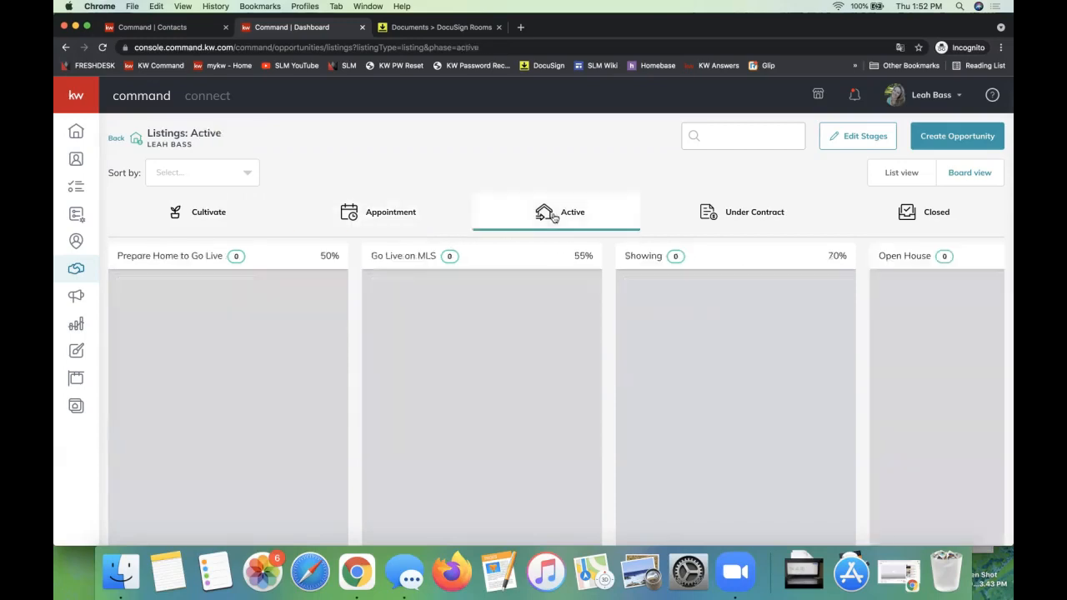
pyautogui.click(188, 216)
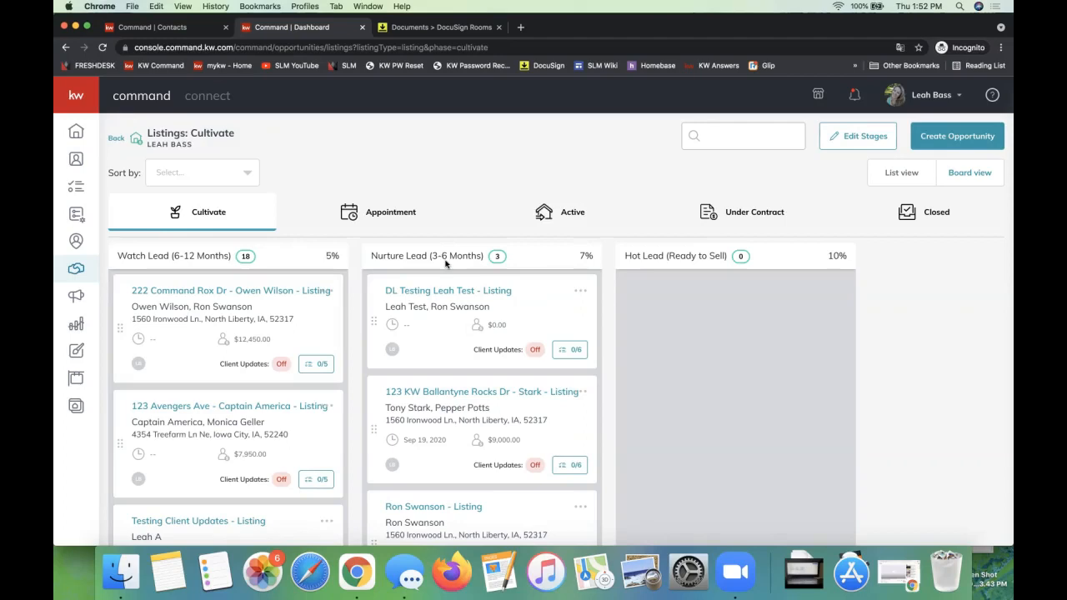
# Step: Examine the Watch Lead task checklist of the listing directly below the Dotloop Test listing, and close it
pyautogui.scroll(-2, 208, 375)
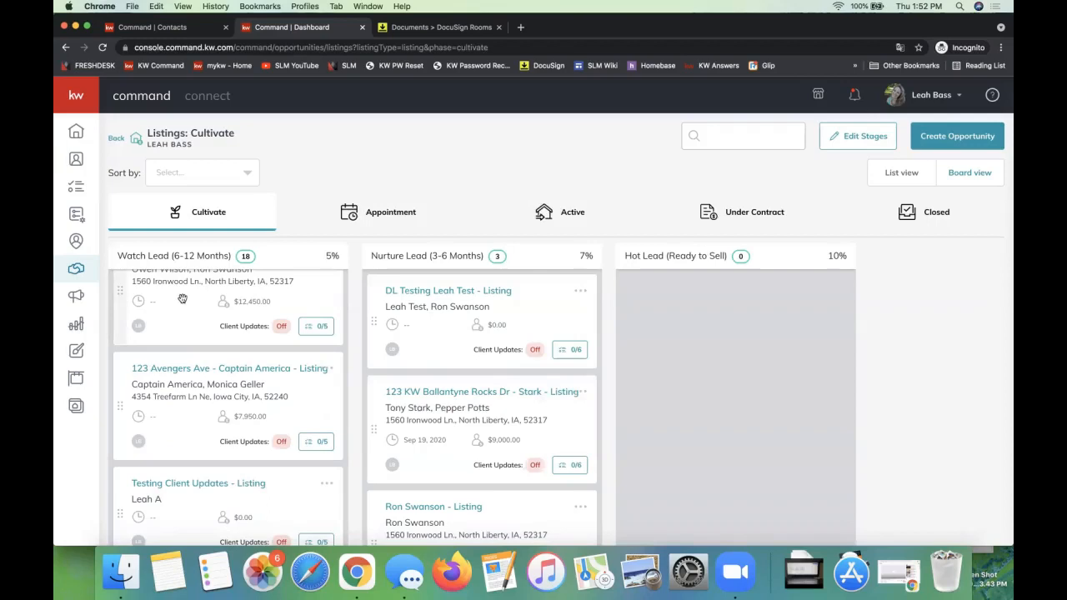
pyautogui.scroll(-3, 163, 380)
pyautogui.scroll(-4, 162, 380)
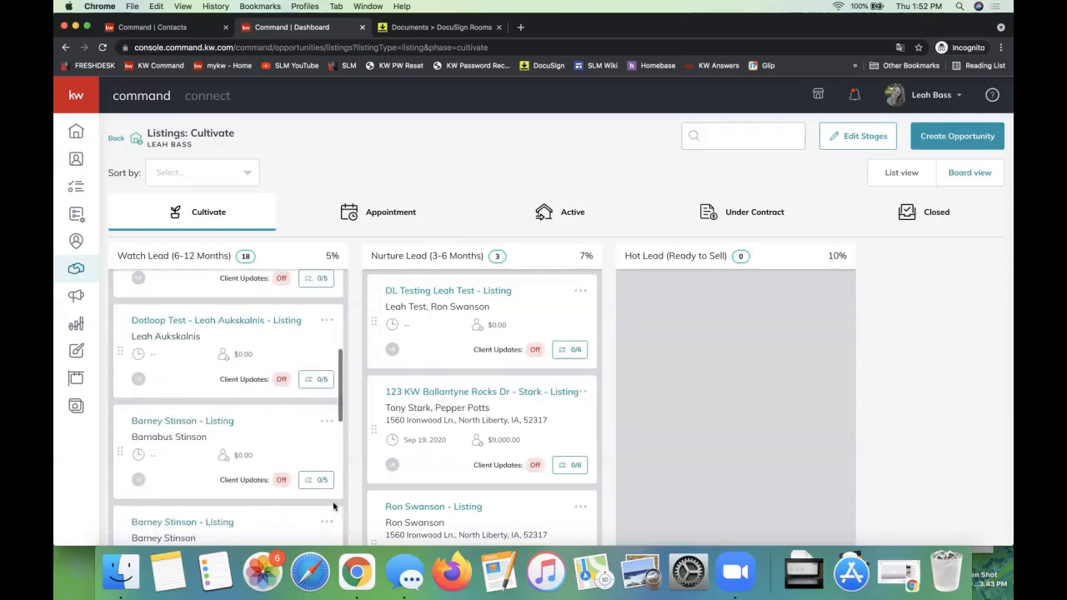
pyautogui.scroll(-1, 322, 483)
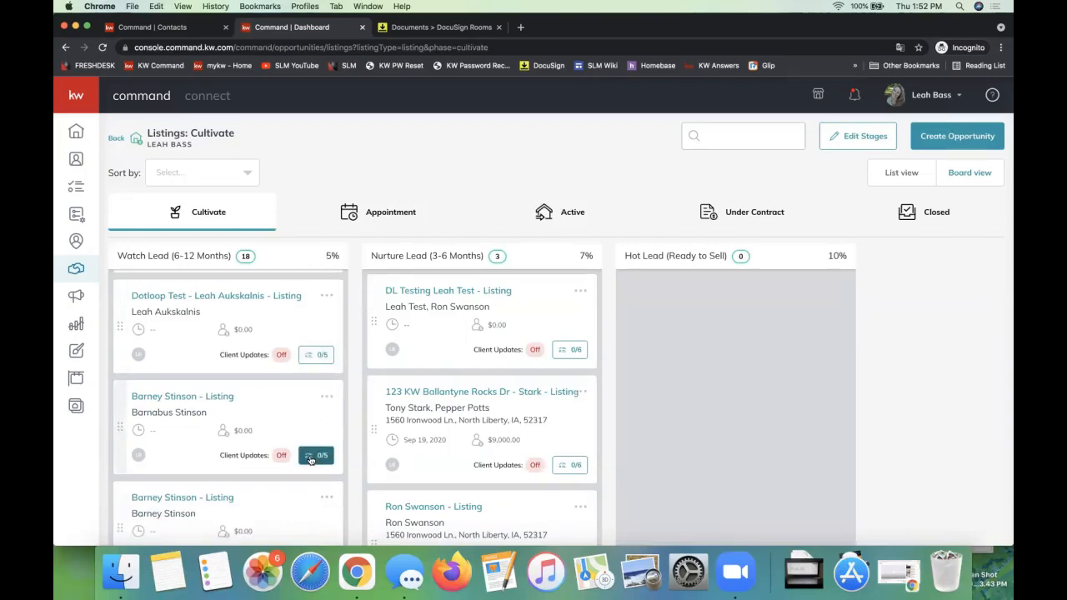
pyautogui.scroll(-2, 309, 458)
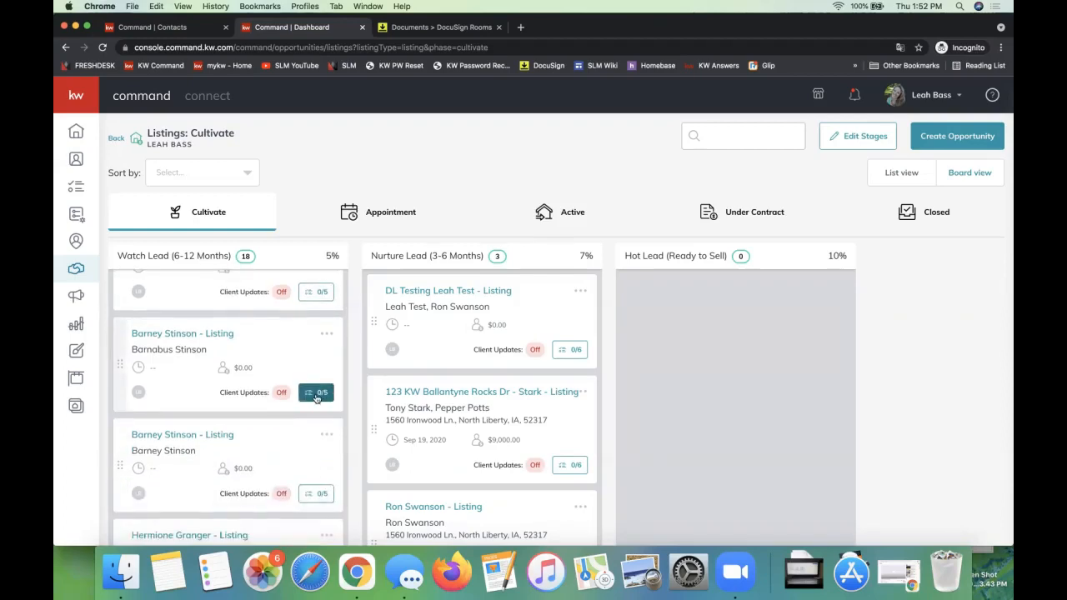
pyautogui.click(316, 398)
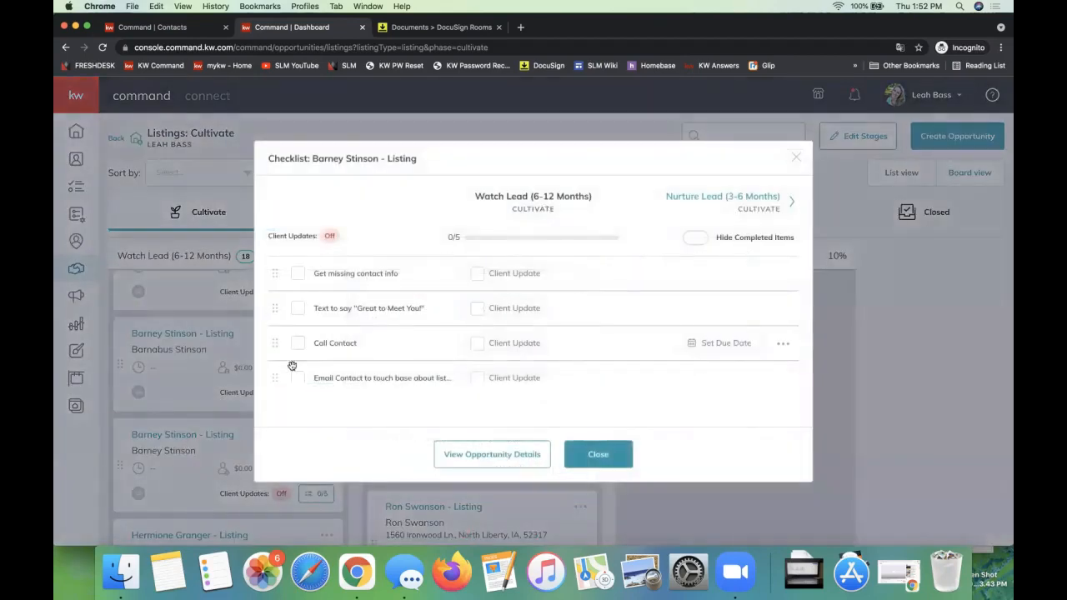
pyautogui.scroll(-3, 326, 286)
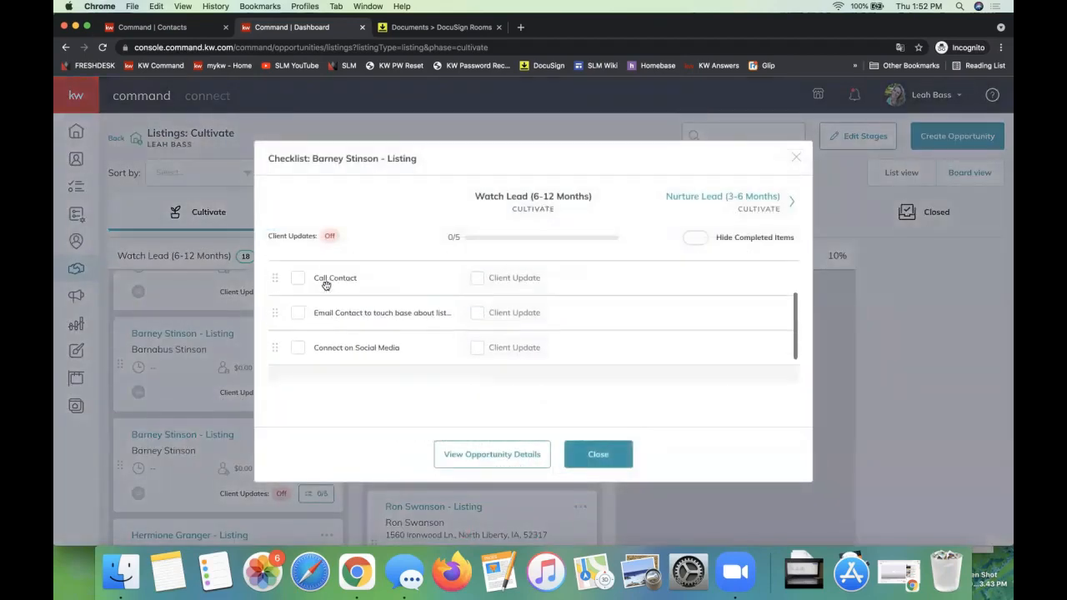
pyautogui.scroll(3, 325, 286)
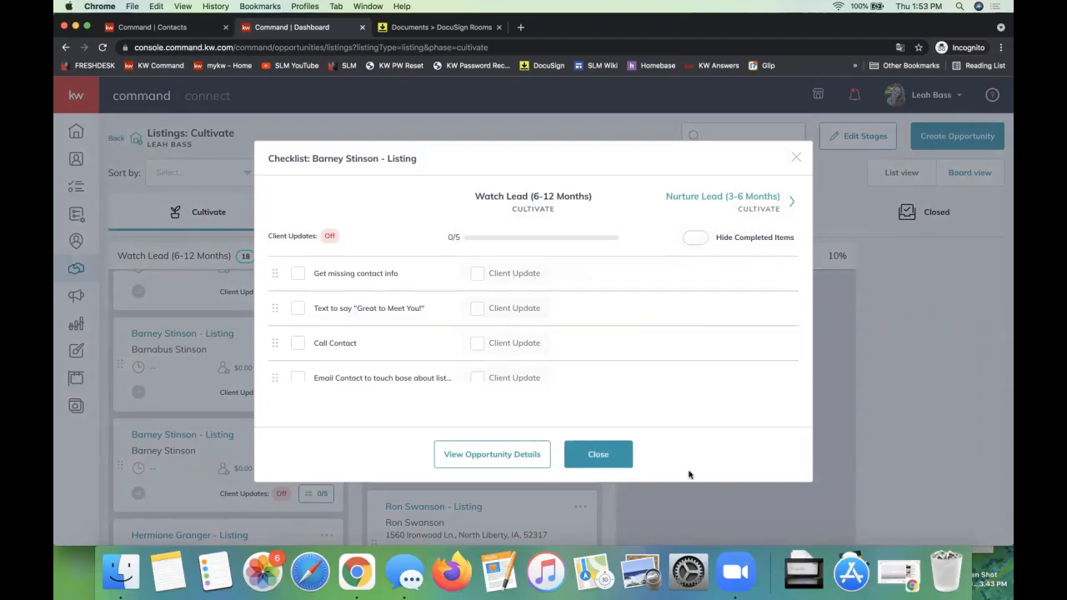
pyautogui.click(597, 454)
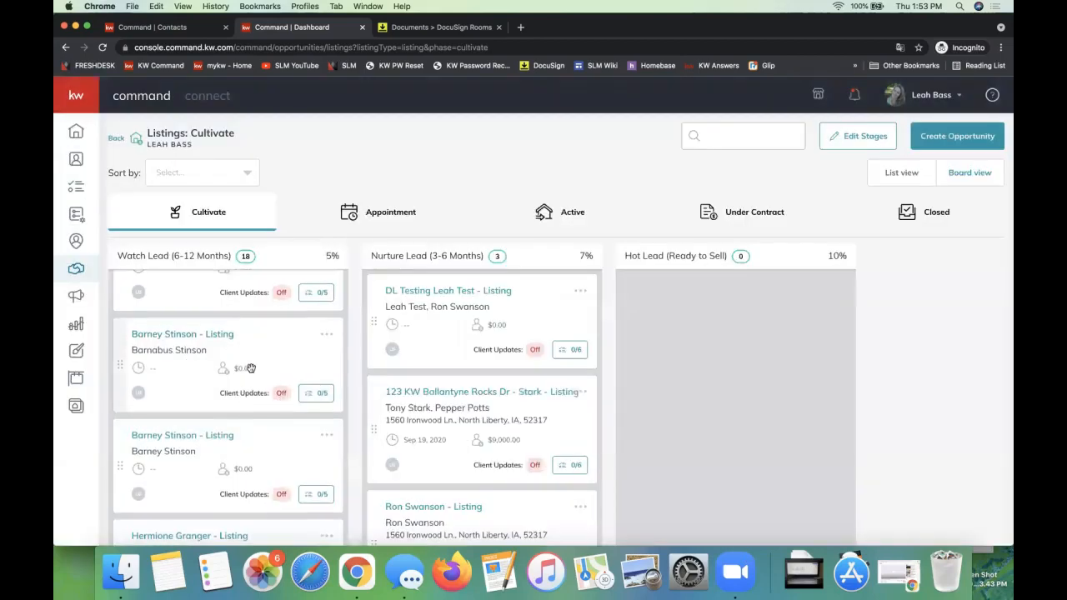
# Step: Move the first listing in the Watch Lead (6-12 Months) column to the Active phase
pyautogui.scroll(3, 249, 363)
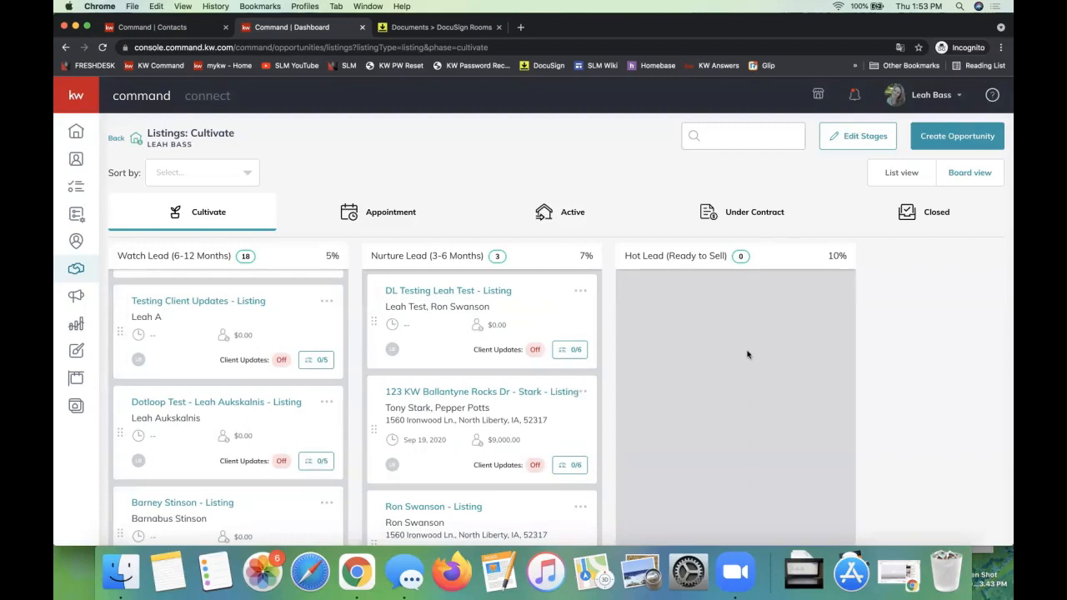
pyautogui.scroll(4, 288, 362)
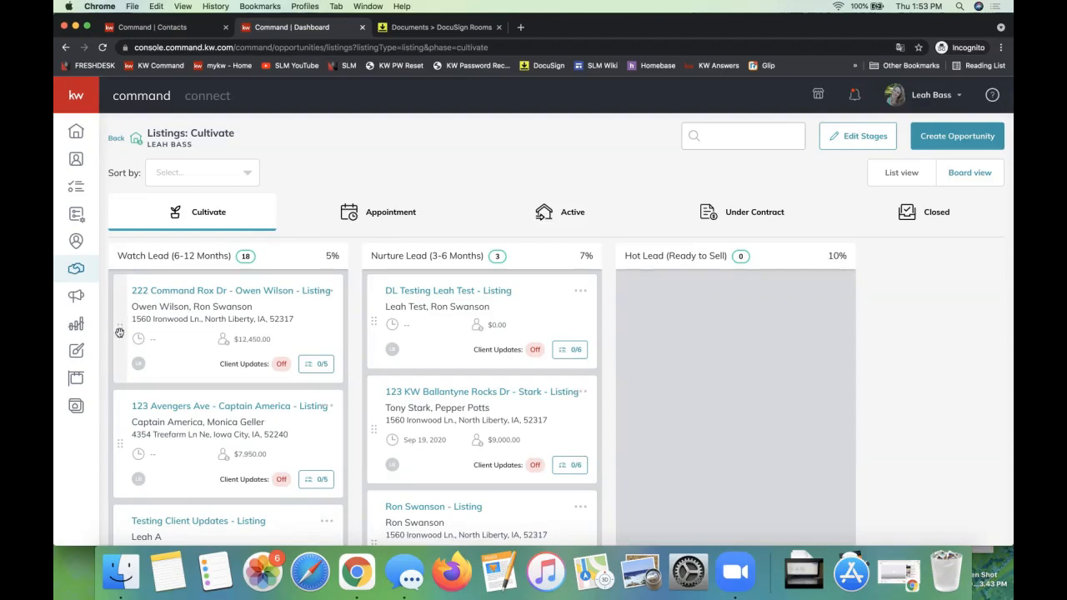
pyautogui.moveTo(119, 332); pyautogui.dragTo(509, 217)
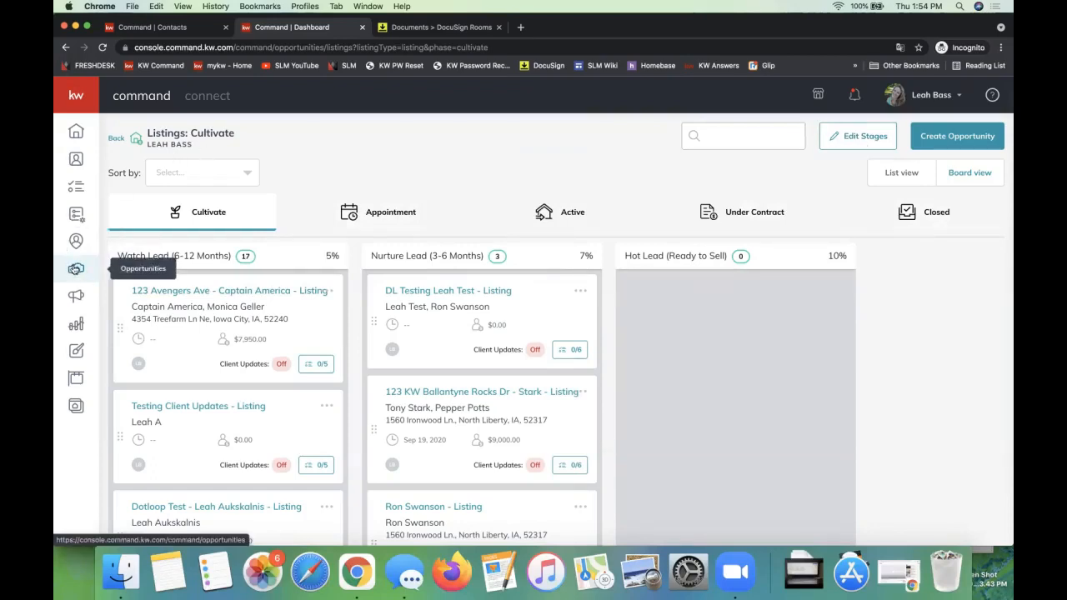
# Step: Open the Cultivate stage editor for Listings and bring up the Watch Lead (6-12 Months) stage for editing
pyautogui.click(76, 268)
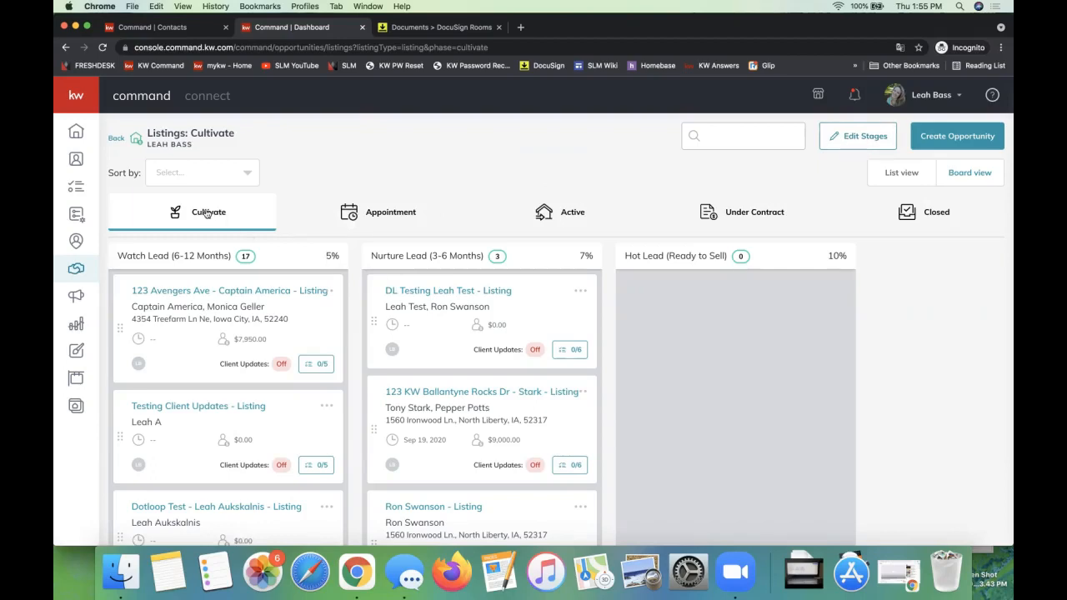
pyautogui.click(862, 138)
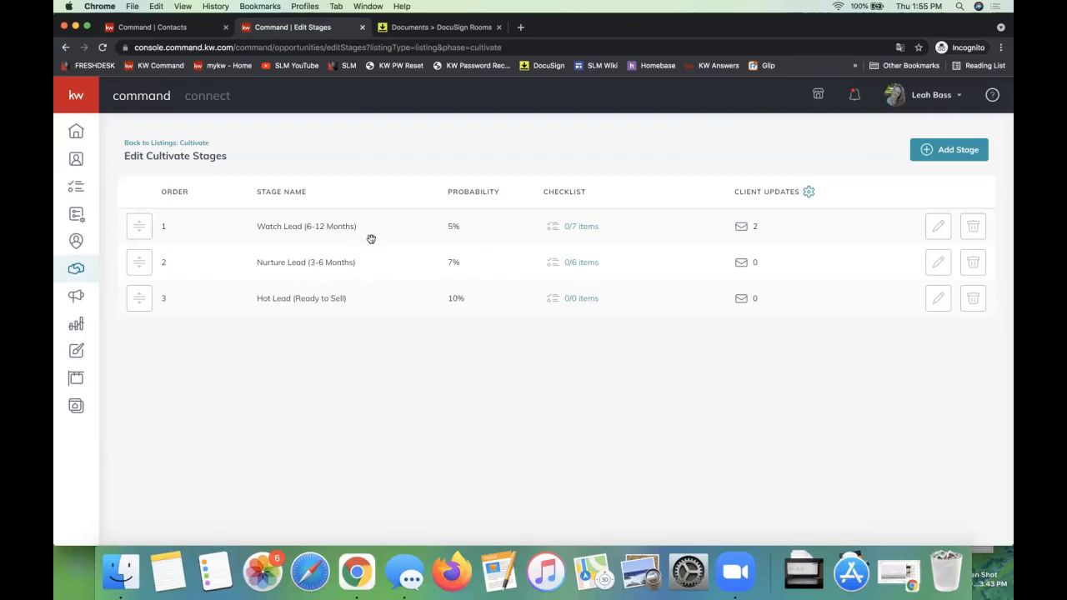
pyautogui.click(937, 227)
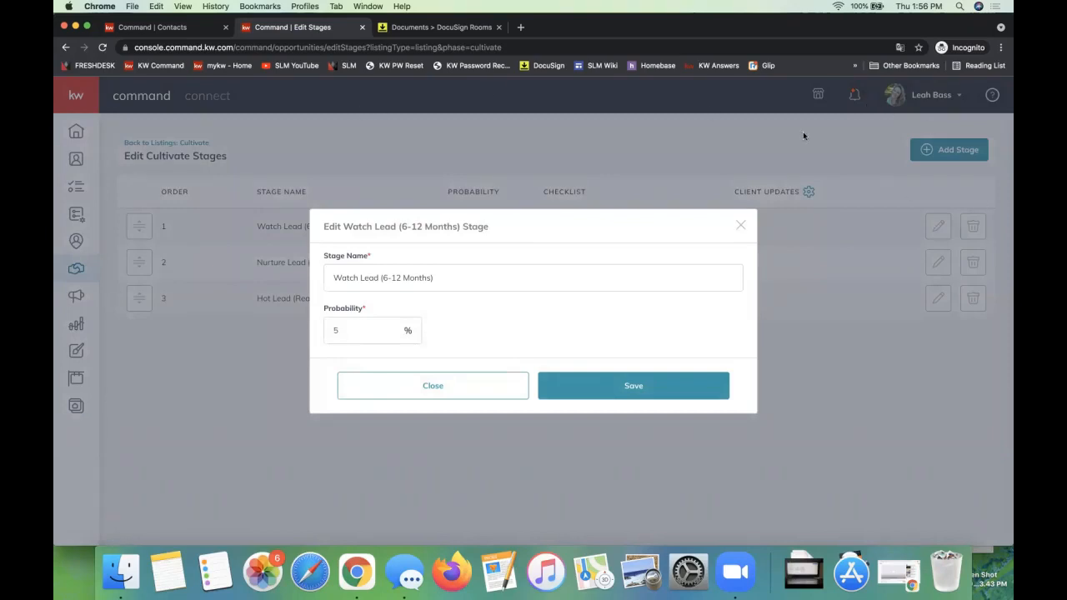
pyautogui.tripleClick(415, 277)
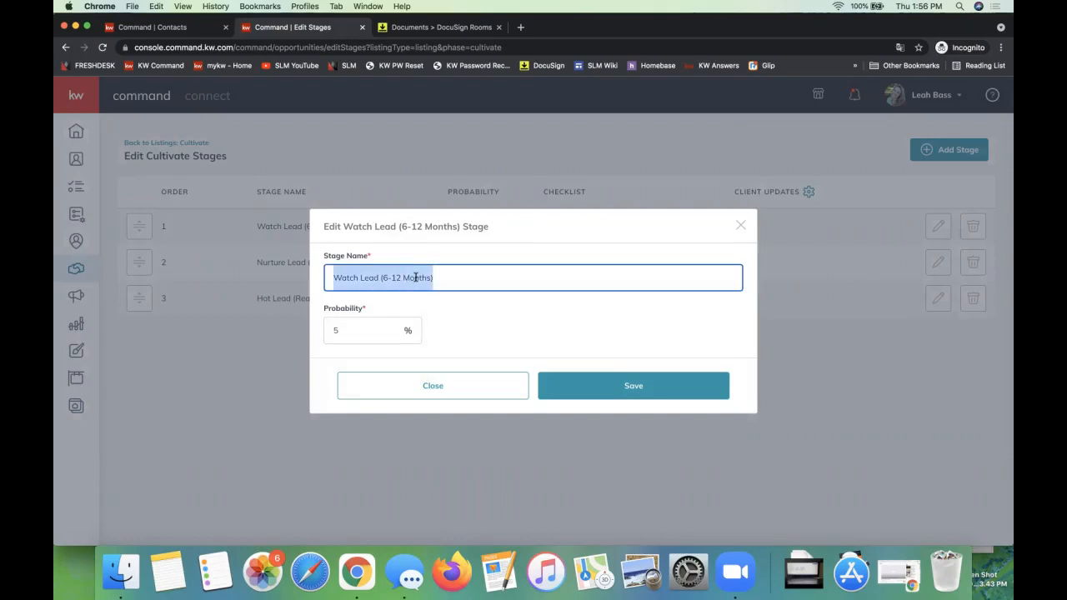
pyautogui.click(483, 276)
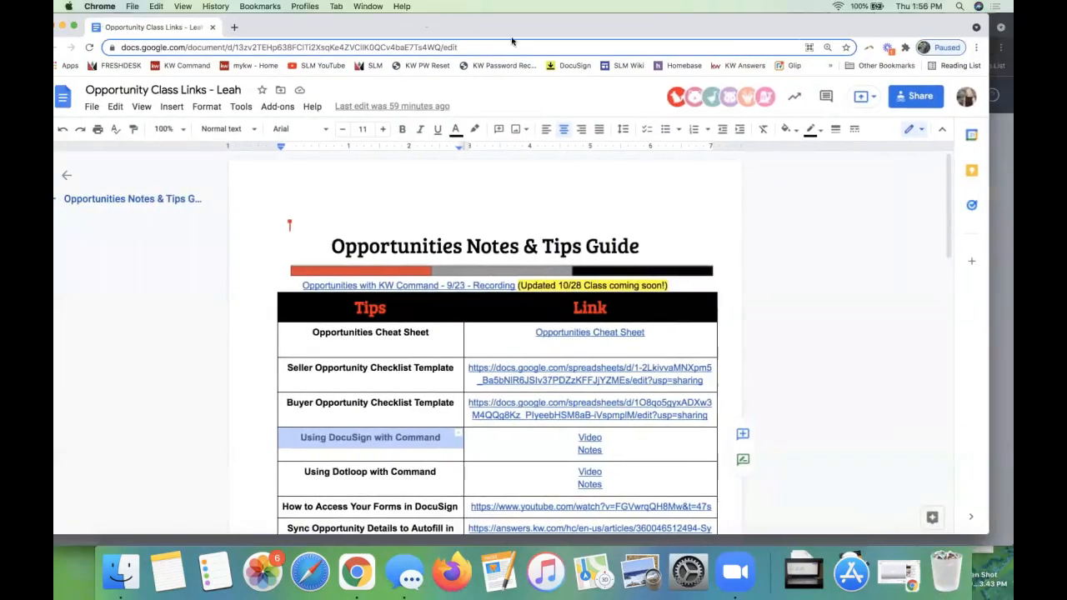
# Step: Switch to the Opportunity Class Links document in Google Docs and copy its share link
pyautogui.scroll(-2, 774, 285)
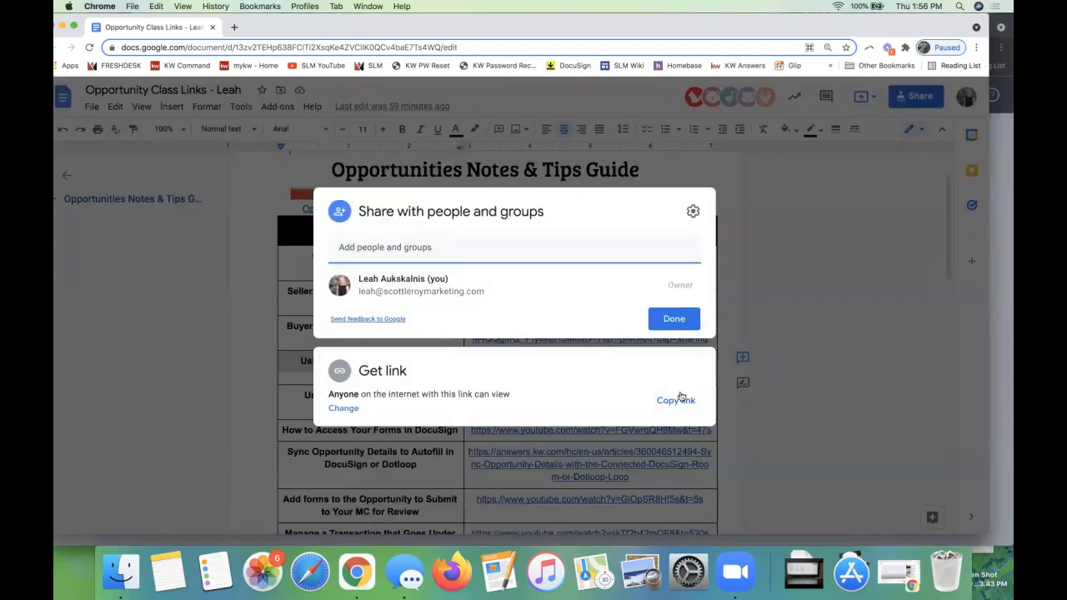
pyautogui.click(676, 400)
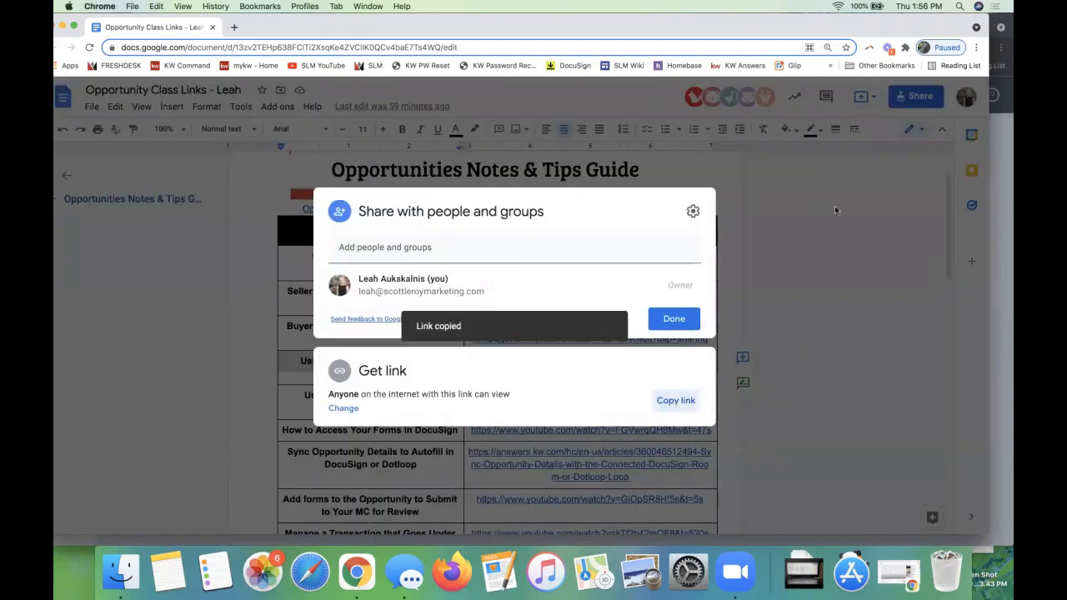
pyautogui.press('Escape')
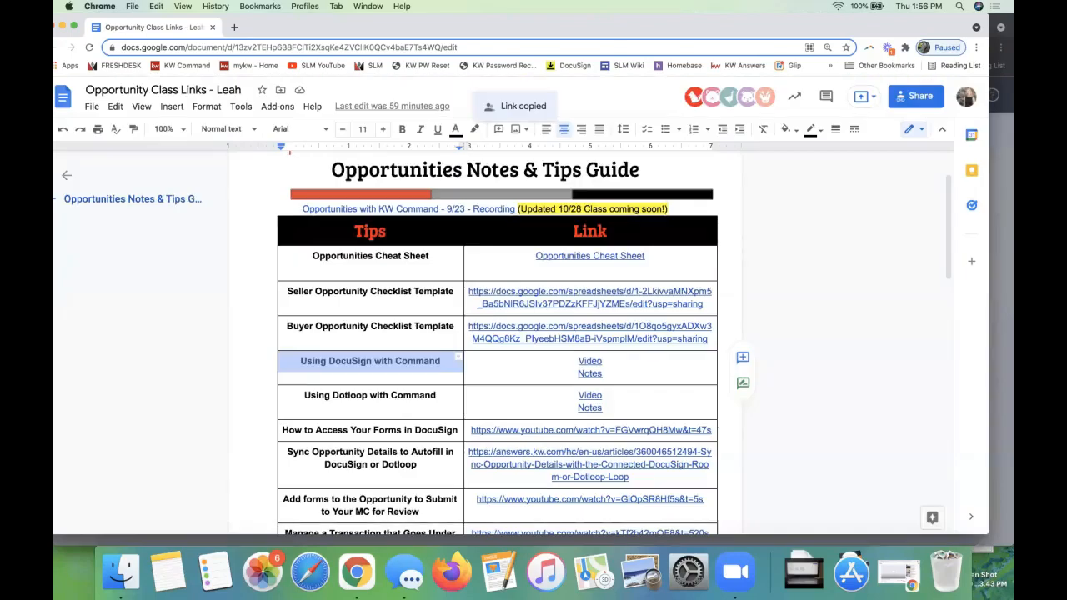
# Step: Open the Seller Opportunity Checklist Template spreadsheet from its link in the tips table
pyautogui.doubleClick(328, 288)
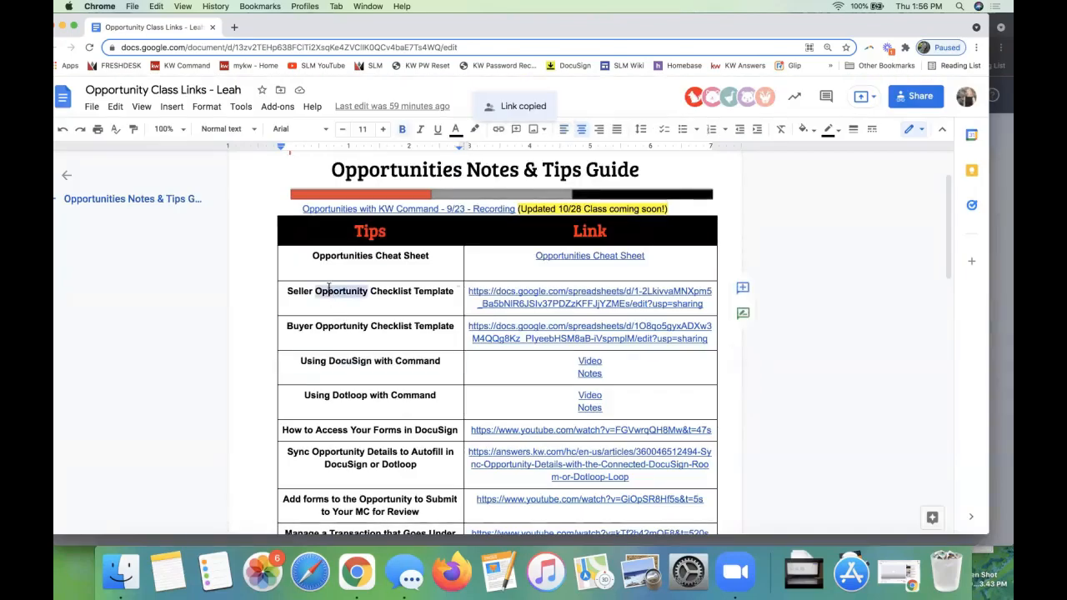
pyautogui.tripleClick(328, 289)
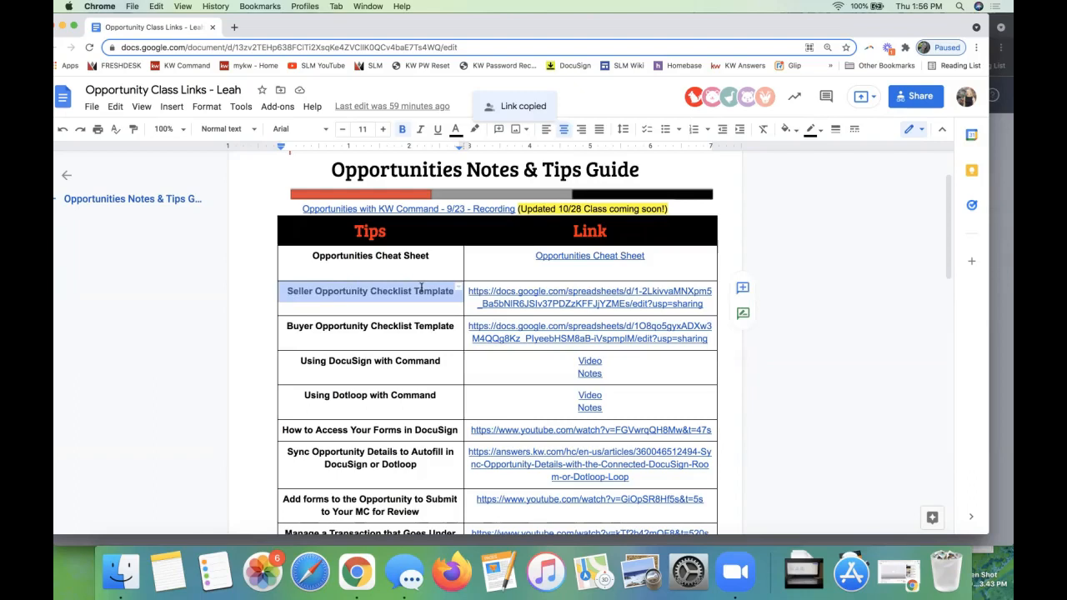
pyautogui.tripleClick(298, 327)
pyautogui.doubleClick(297, 327)
pyautogui.click(374, 294)
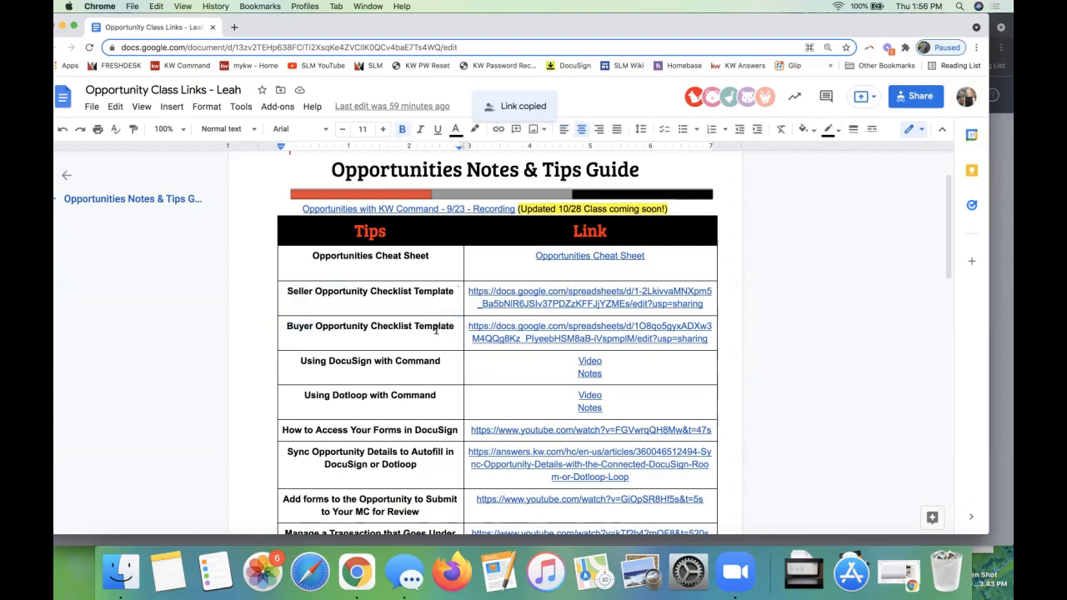
pyautogui.click(519, 293)
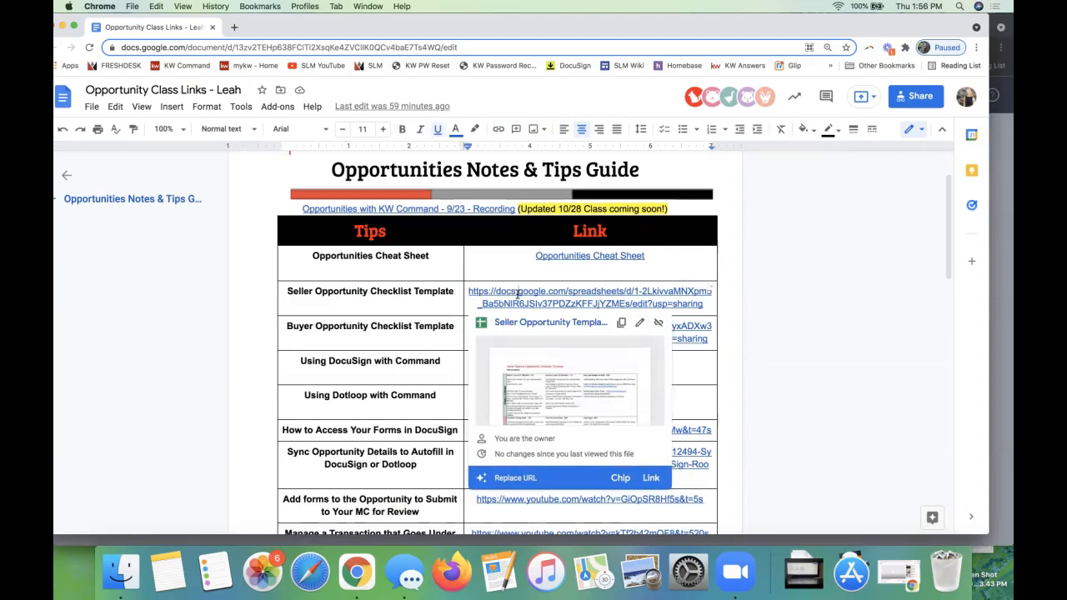
pyautogui.click(558, 324)
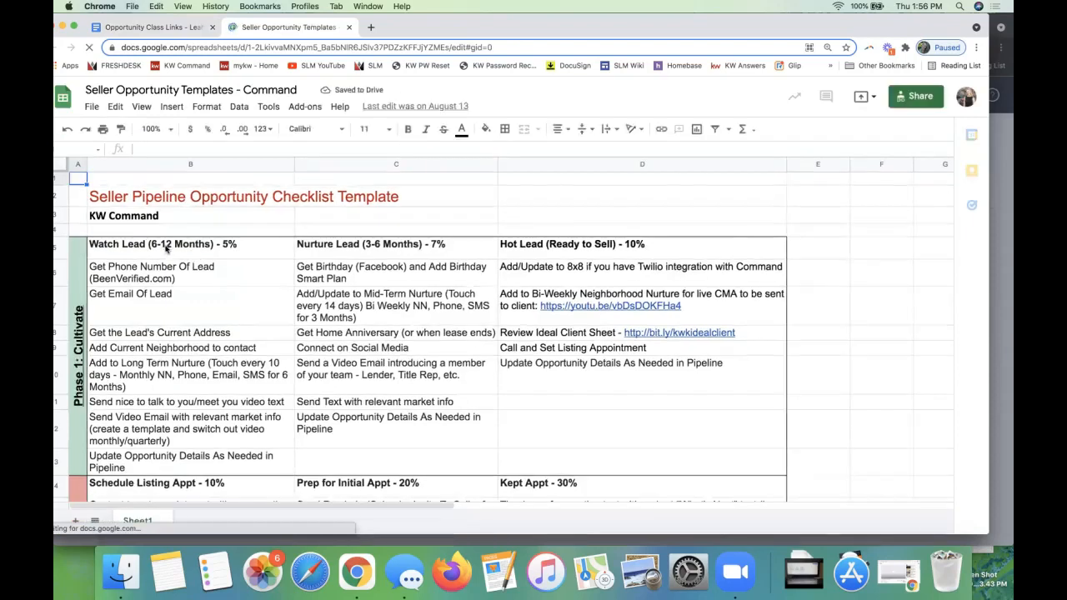
# Step: Select the stage name Watch Lead (6-12 Months) in the Phase 1: Cultivate heading row of the template
pyautogui.click(56, 250)
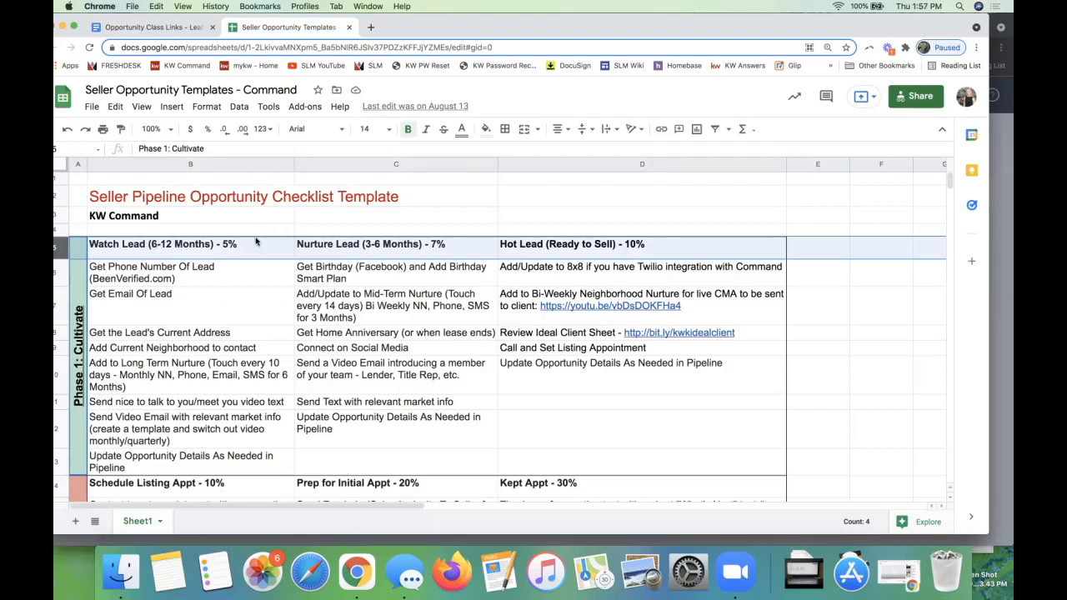
pyautogui.click(185, 248)
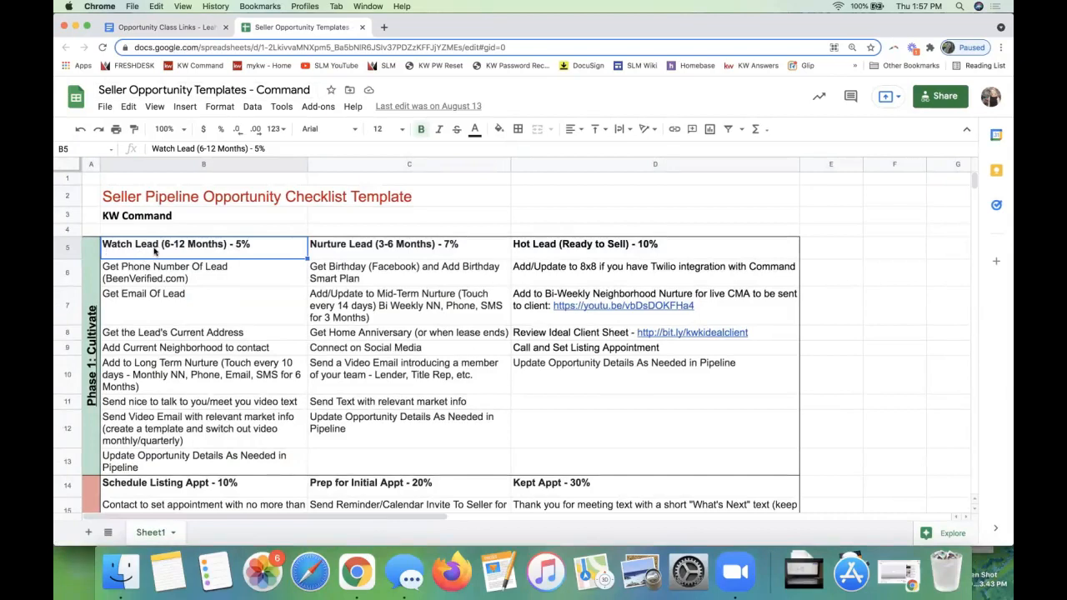
pyautogui.doubleClick(225, 243)
pyautogui.moveTo(225, 243); pyautogui.dragTo(102, 243)
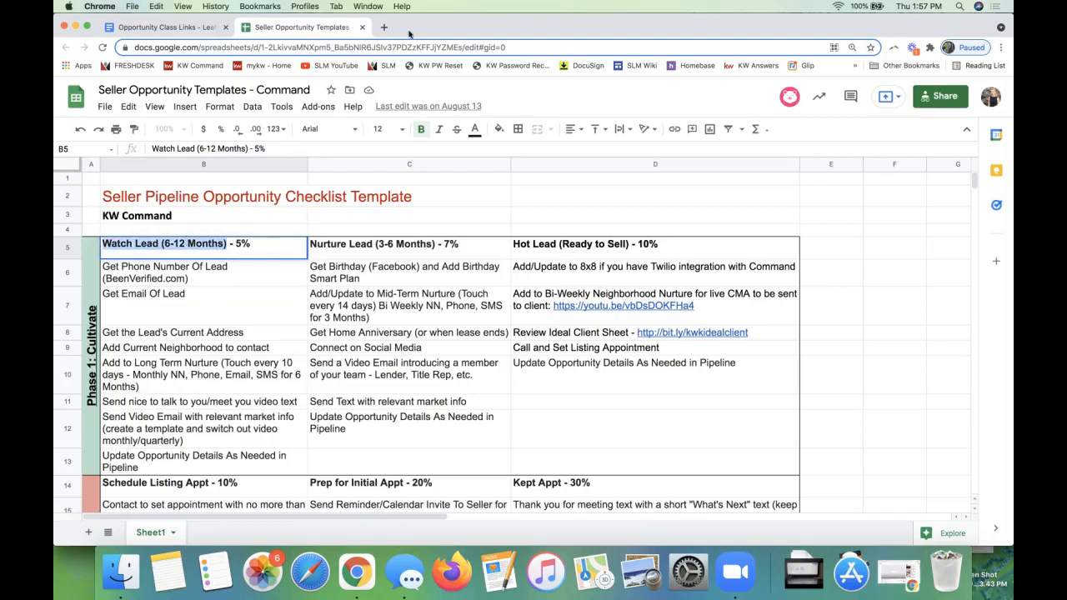
# Step: Return to Command, check the stage name and probability of the Watch Lead stage, and save it
pyautogui.moveTo(406, 34); pyautogui.dragTo(1012, 50)
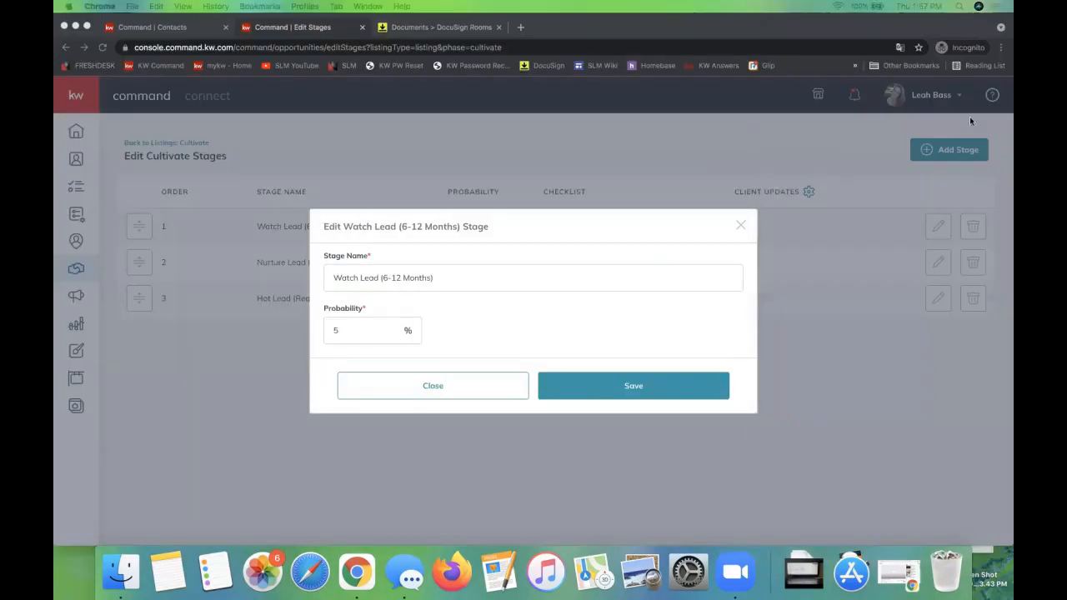
pyautogui.tripleClick(419, 289)
pyautogui.click(507, 288)
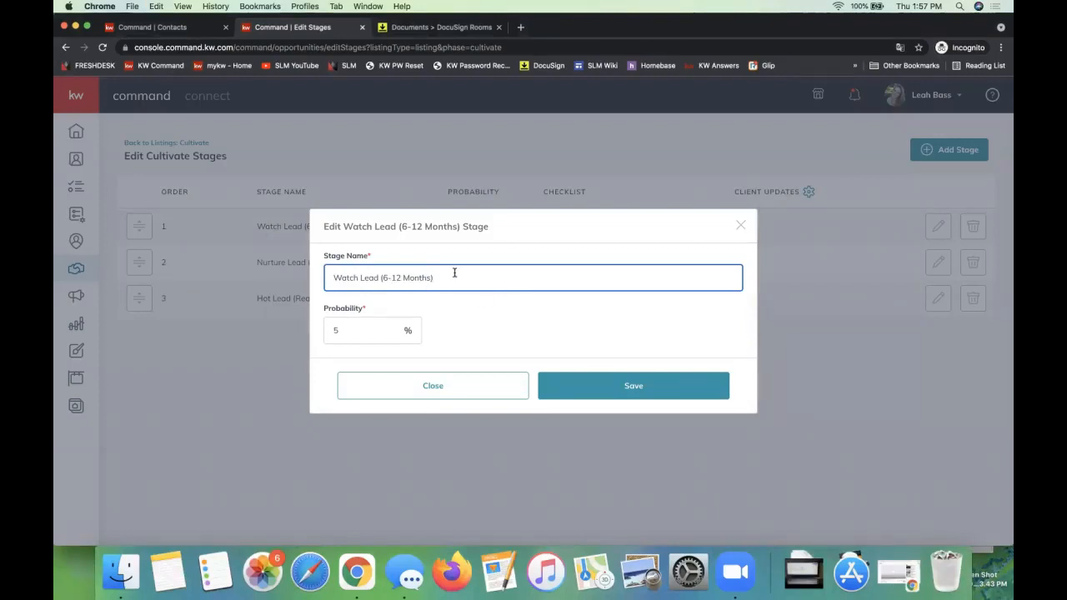
pyautogui.click(363, 331)
pyautogui.click(516, 333)
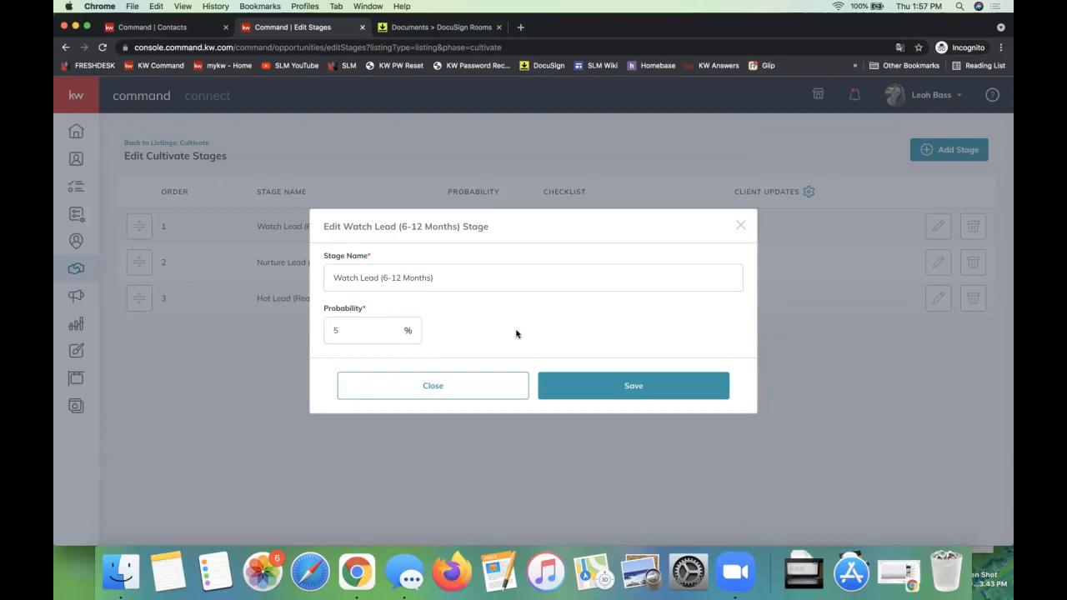
pyautogui.click(374, 340)
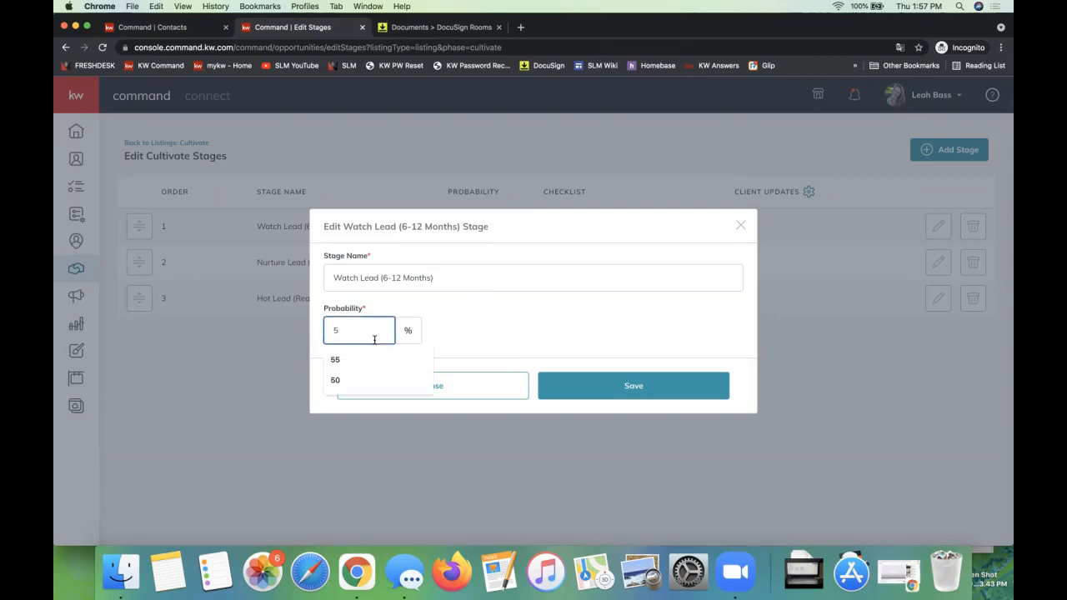
pyautogui.tripleClick(381, 279)
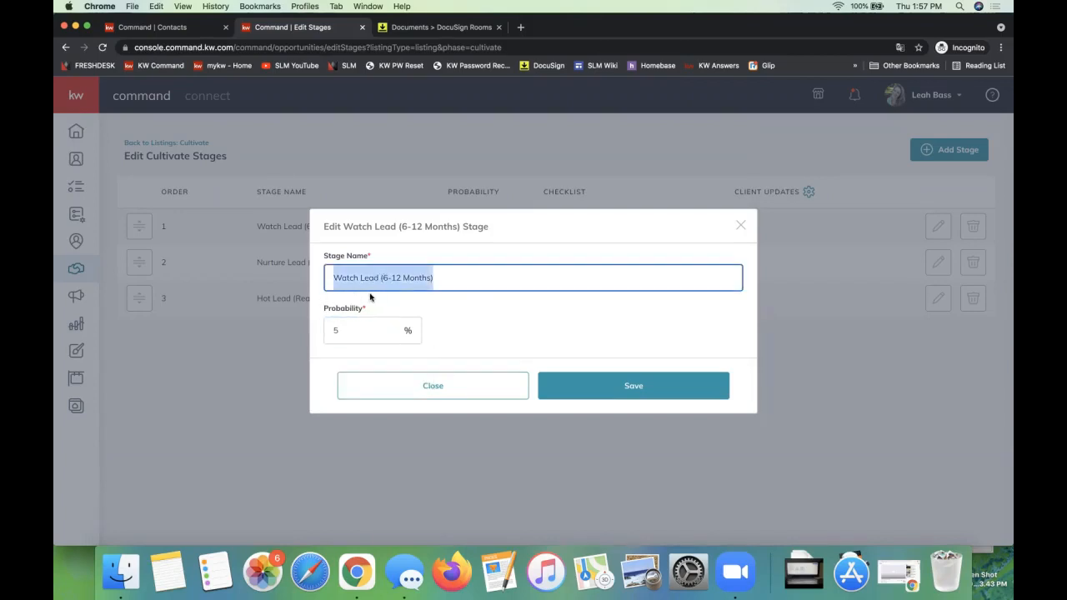
pyautogui.click(638, 397)
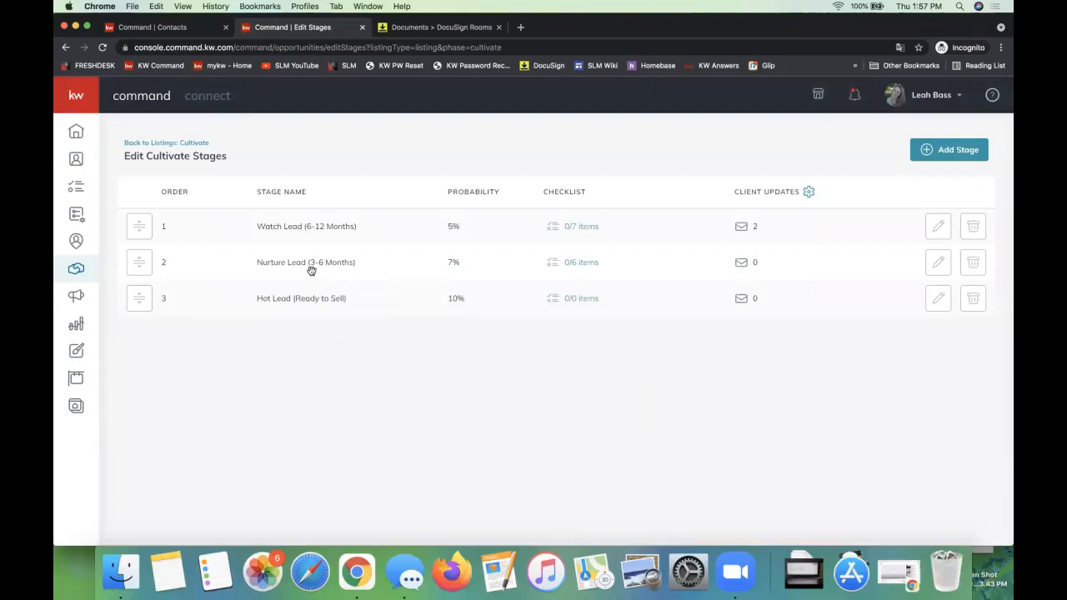
# Step: Open the Nurture Lead (3-6 Months) stage for editing and select the matching heading cell in the Seller Opportunity Templates spreadsheet
pyautogui.click(939, 268)
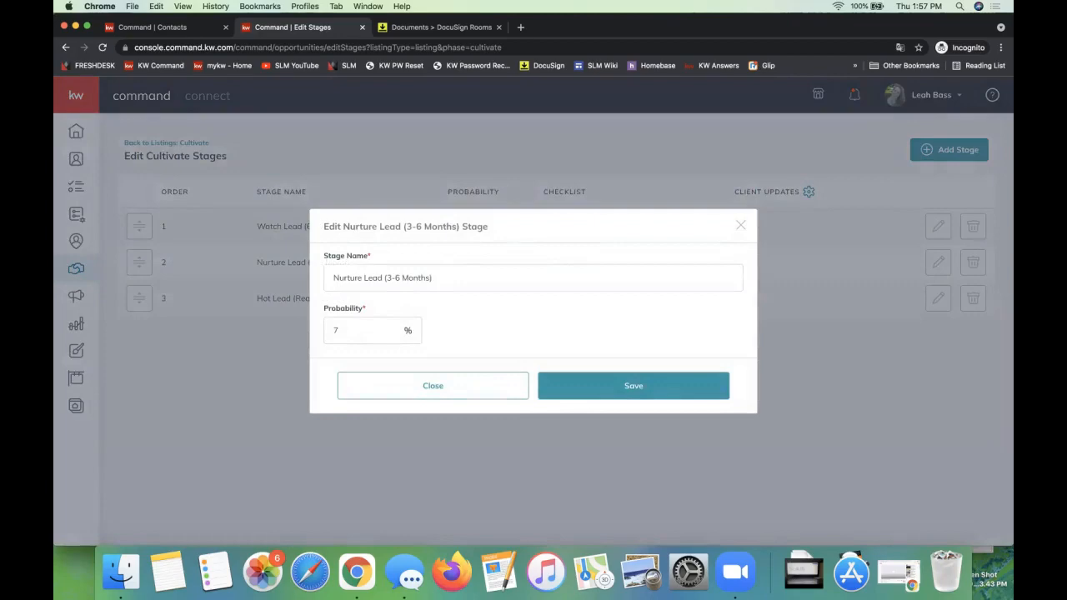
pyautogui.moveTo(1066, 36); pyautogui.dragTo(883, 36)
pyautogui.moveTo(955, 24); pyautogui.dragTo(662, 32)
pyautogui.doubleClick(708, 26)
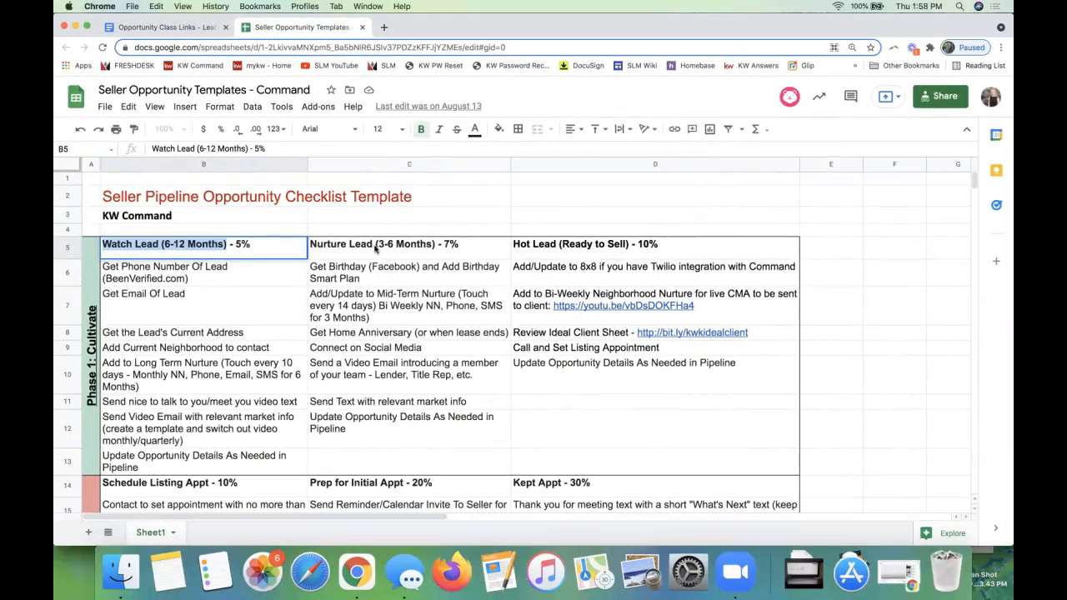
pyautogui.click(366, 249)
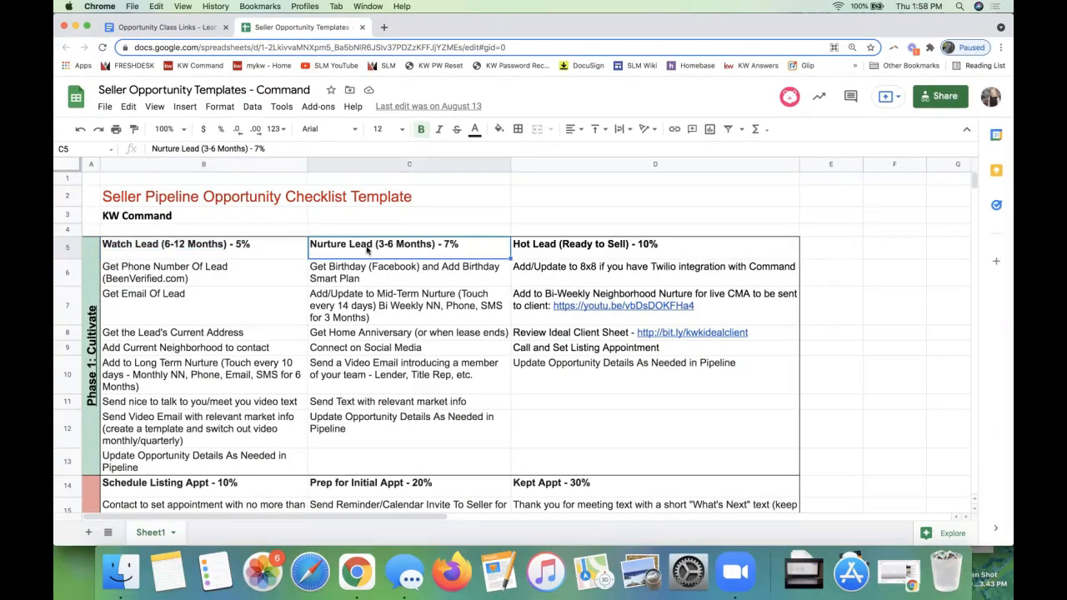
# Step: Copy the share link of the Seller Opportunity Templates spreadsheet, move it to its own window and close the Opportunity Class Links document
pyautogui.click(925, 100)
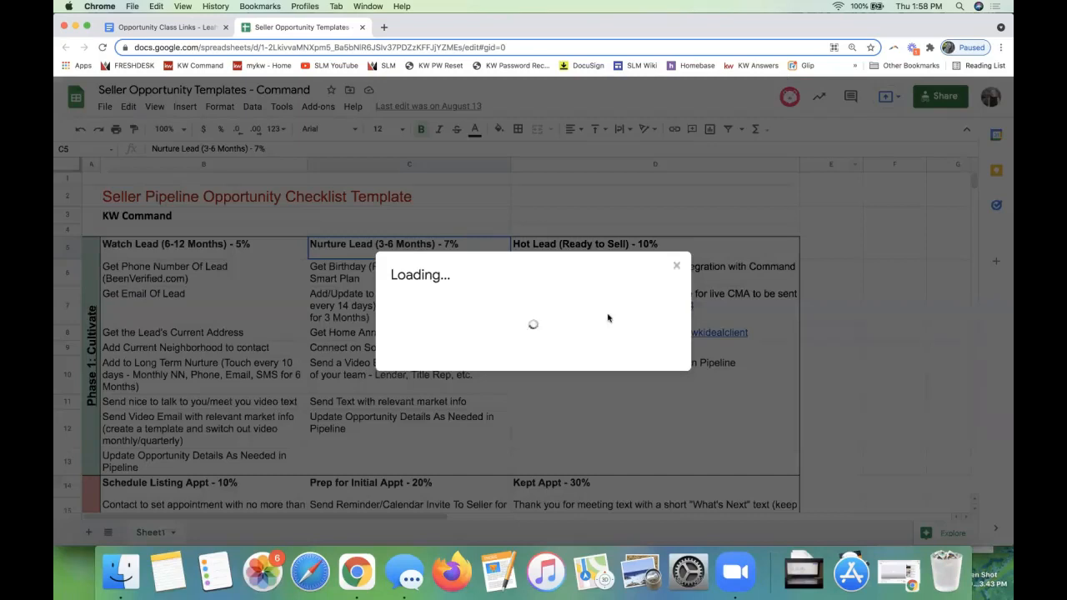
pyautogui.click(693, 405)
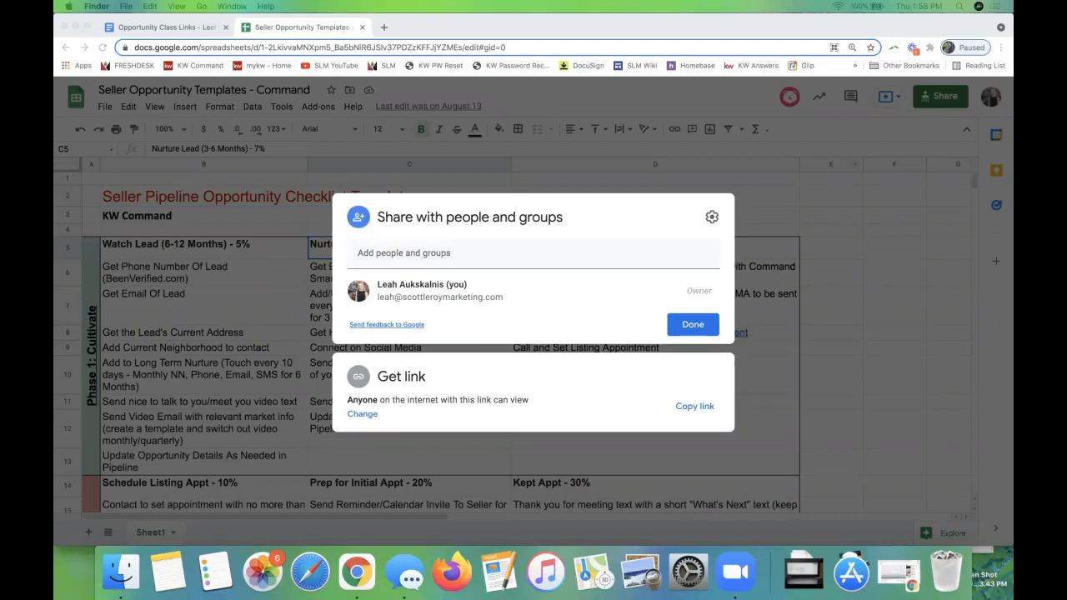
pyautogui.click(275, 25)
pyautogui.moveTo(279, 27); pyautogui.dragTo(814, 58)
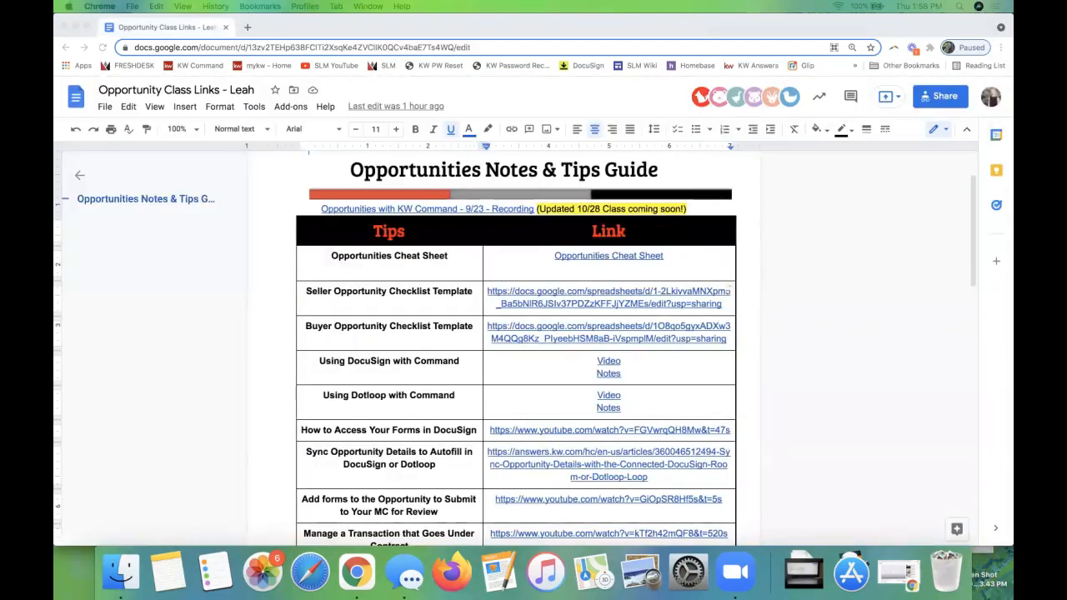
pyautogui.click(222, 27)
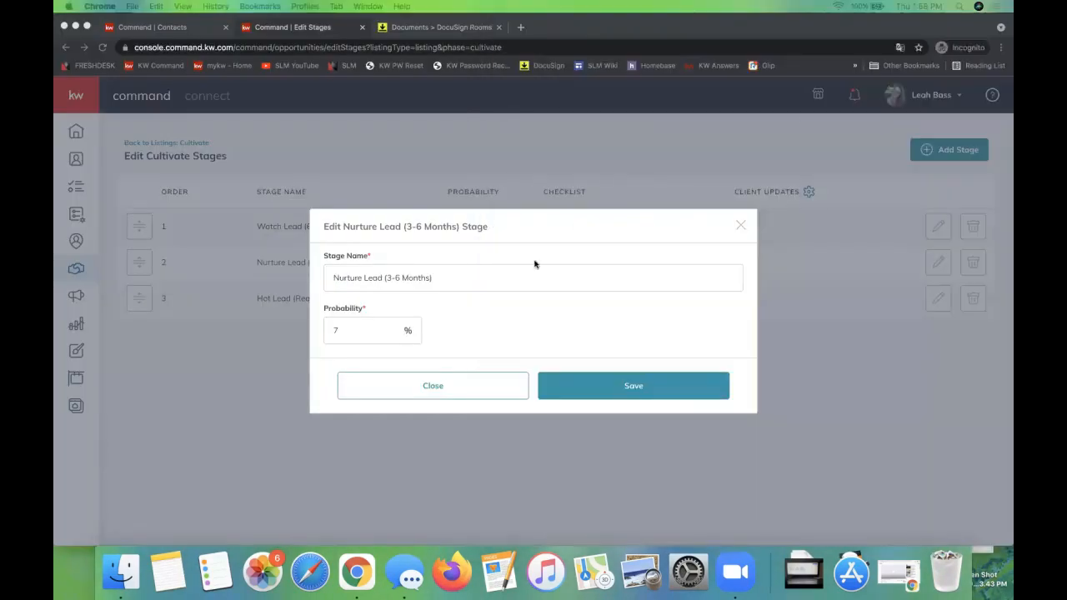
# Step: Save the Nurture Lead stage in Command and start a new item in the Watch Lead (6-12 Months) checklist
pyautogui.click(641, 387)
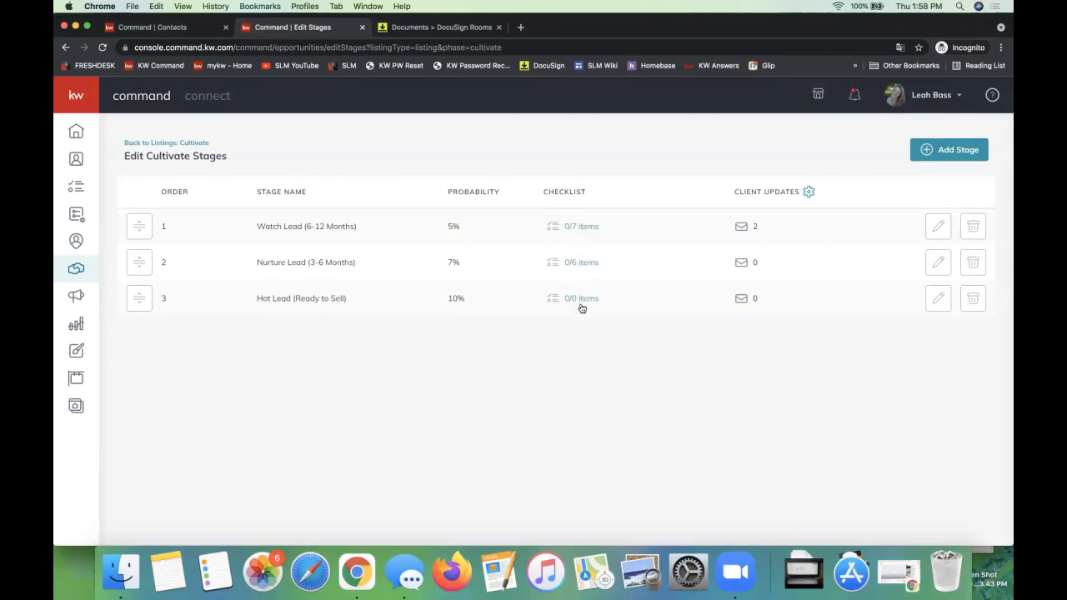
pyautogui.click(581, 230)
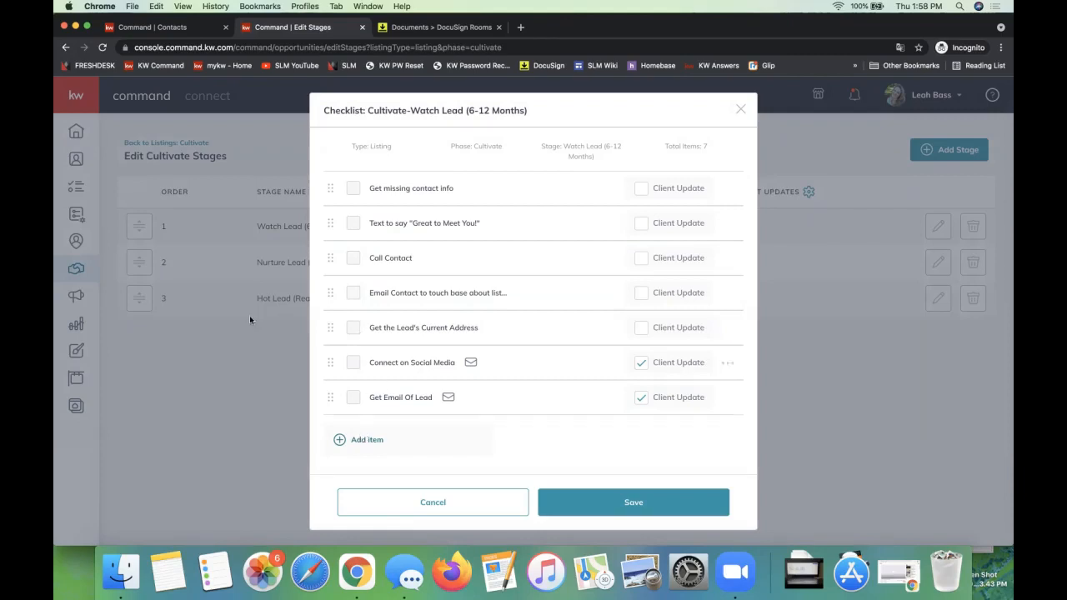
pyautogui.click(375, 447)
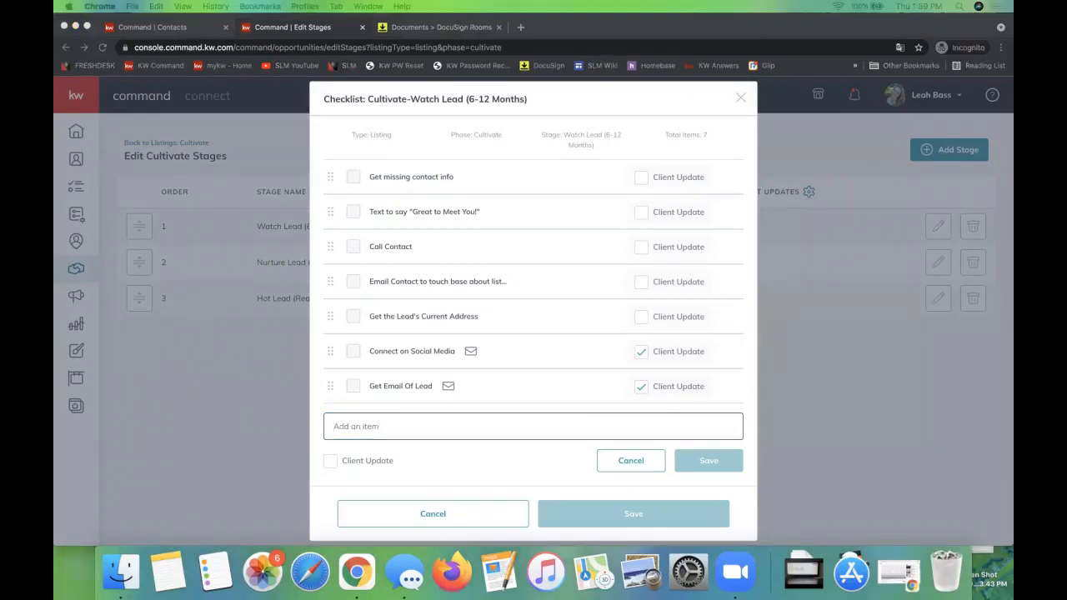
# Step: Copy the "Get Email Of Lead" cell from the Watch Lead column of the Seller Opportunity Templates spreadsheet
pyautogui.moveTo(1013, 187); pyautogui.dragTo(388, 37)
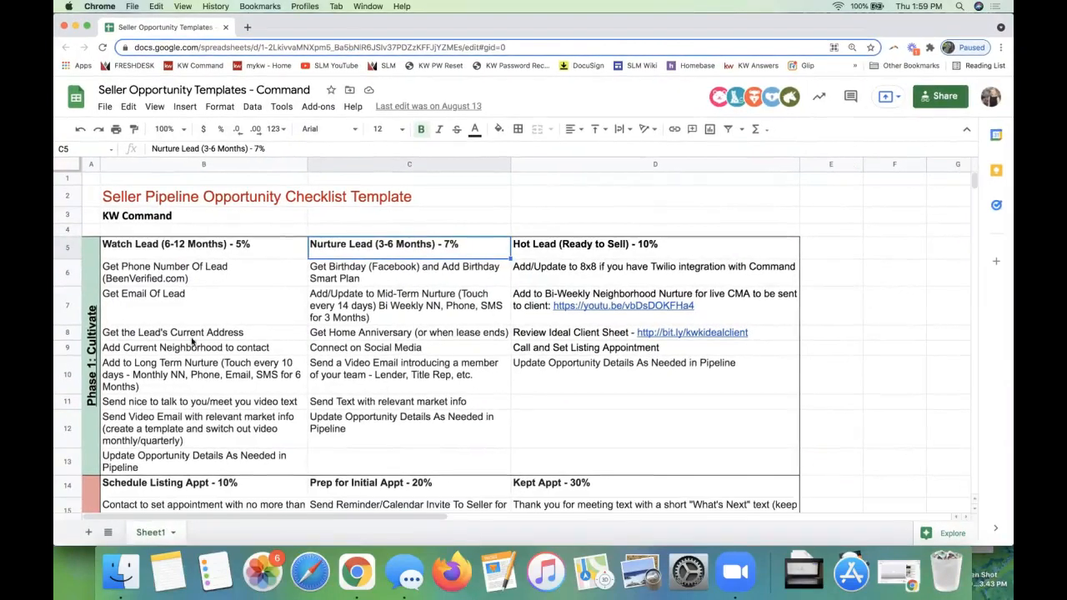
pyautogui.click(143, 272)
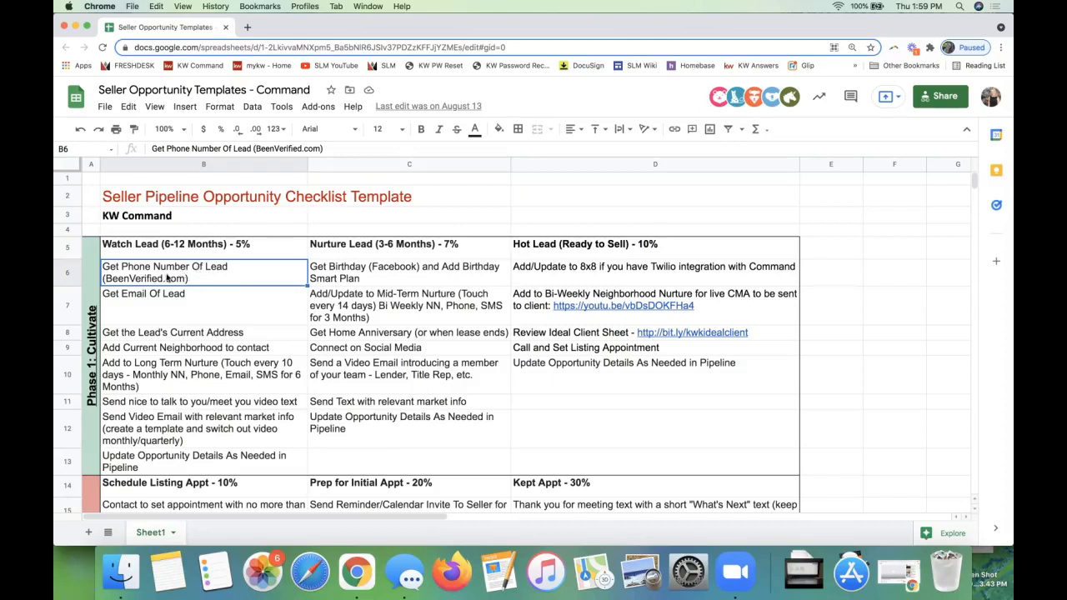
pyautogui.press('cmd+c')
pyautogui.click(153, 298)
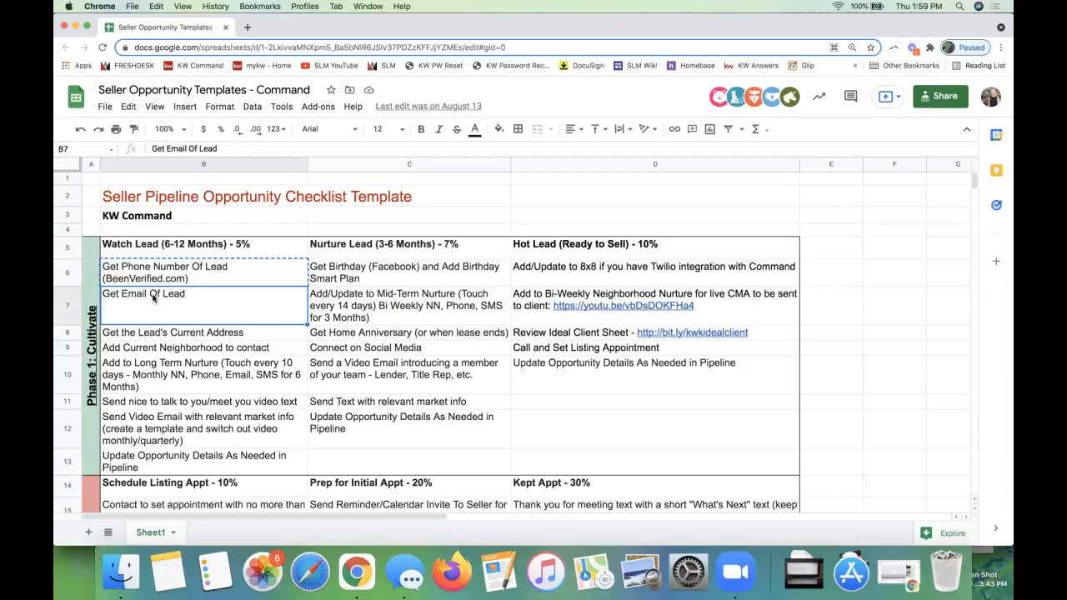
pyautogui.rightClick(154, 297)
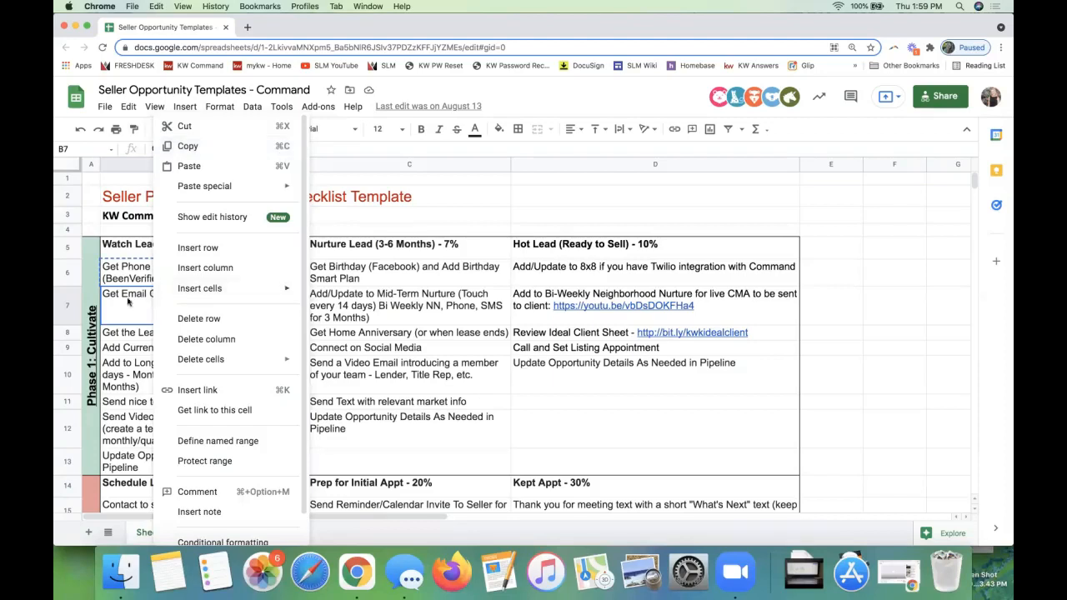
pyautogui.click(117, 306)
pyautogui.press('super+c')
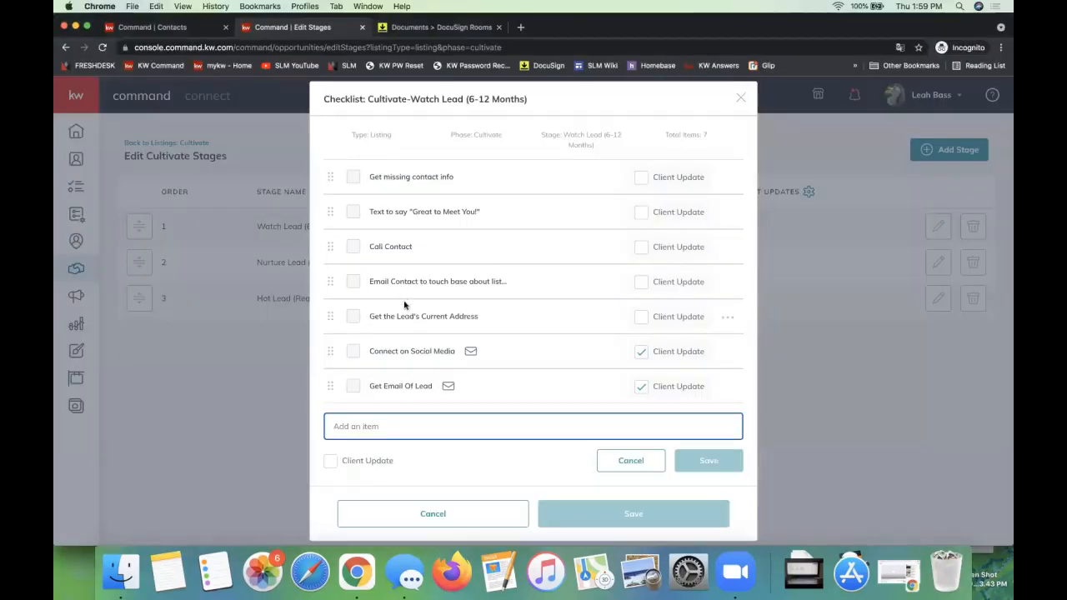
# Step: In Command, add "Get Email Of Lead" as a new item in the Watch Lead (6-12 Months) checklist and save the checklist
pyautogui.click(374, 426)
pyautogui.rightClick(374, 426)
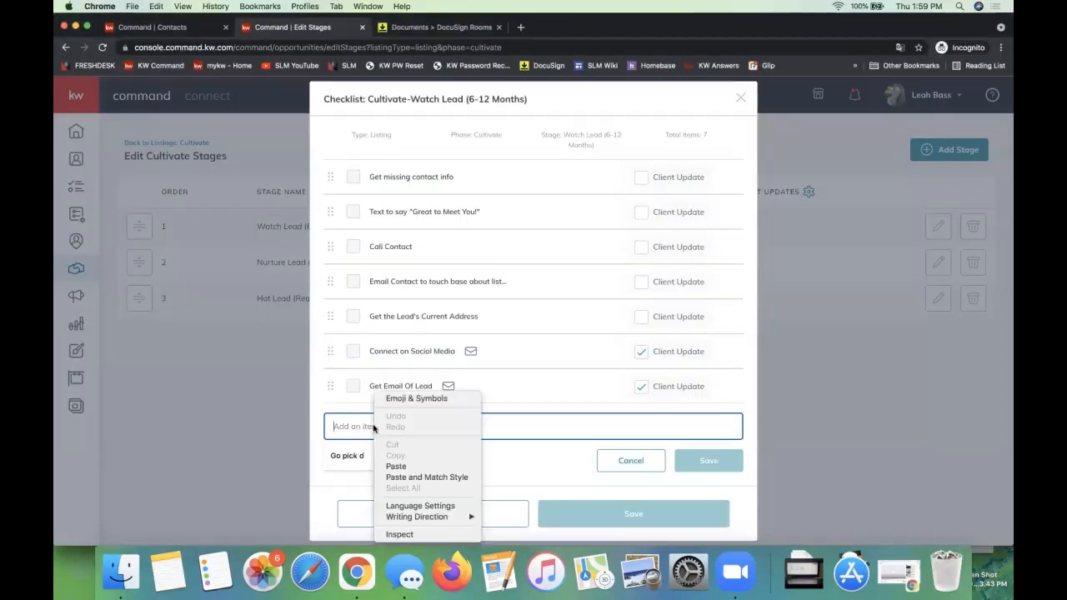
pyautogui.click(396, 466)
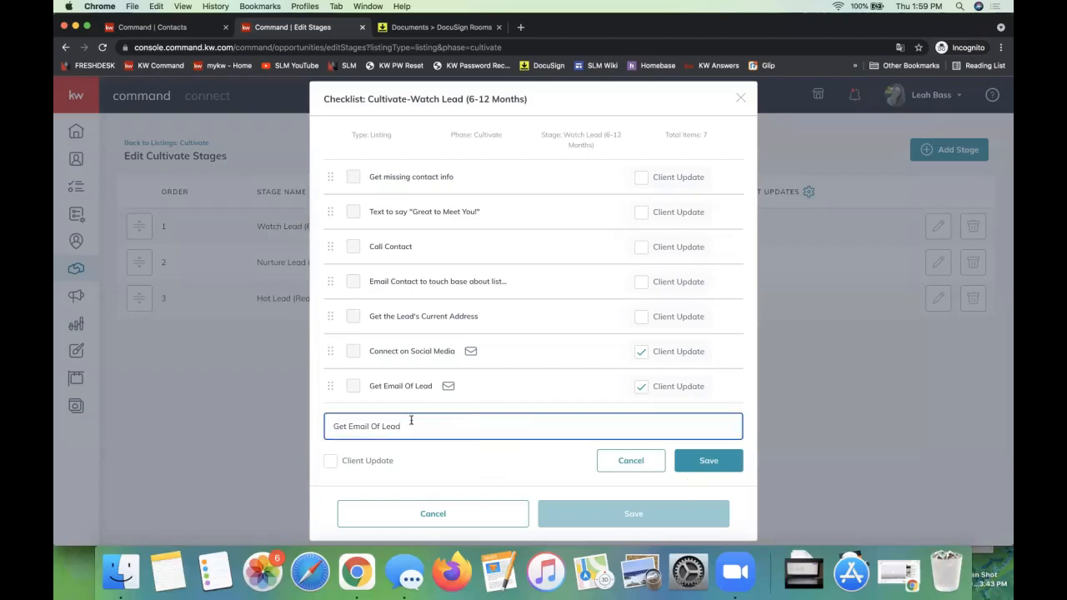
pyautogui.click(709, 459)
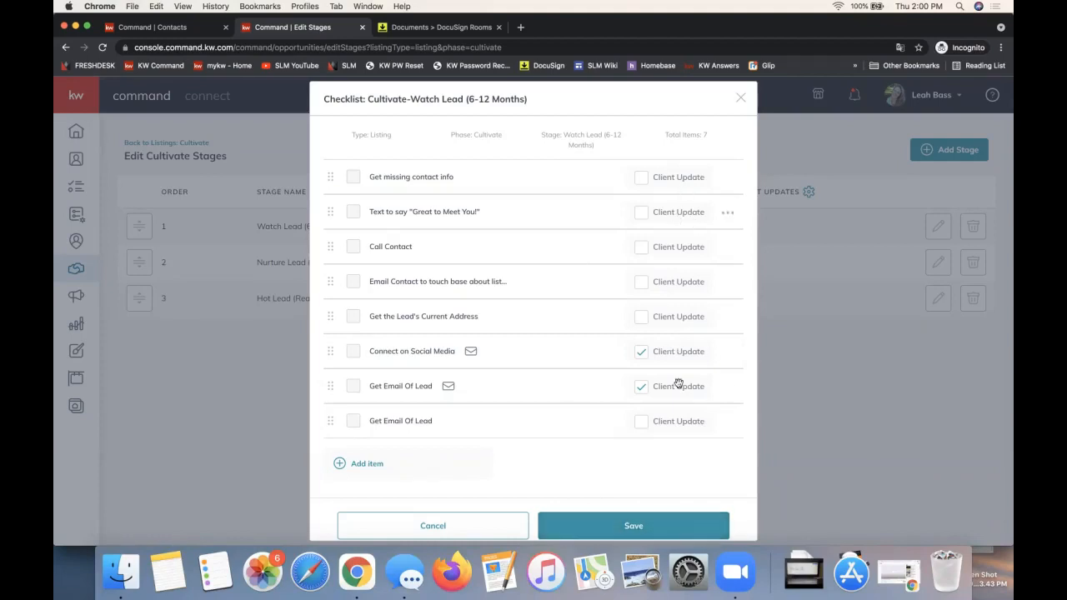
pyautogui.click(585, 522)
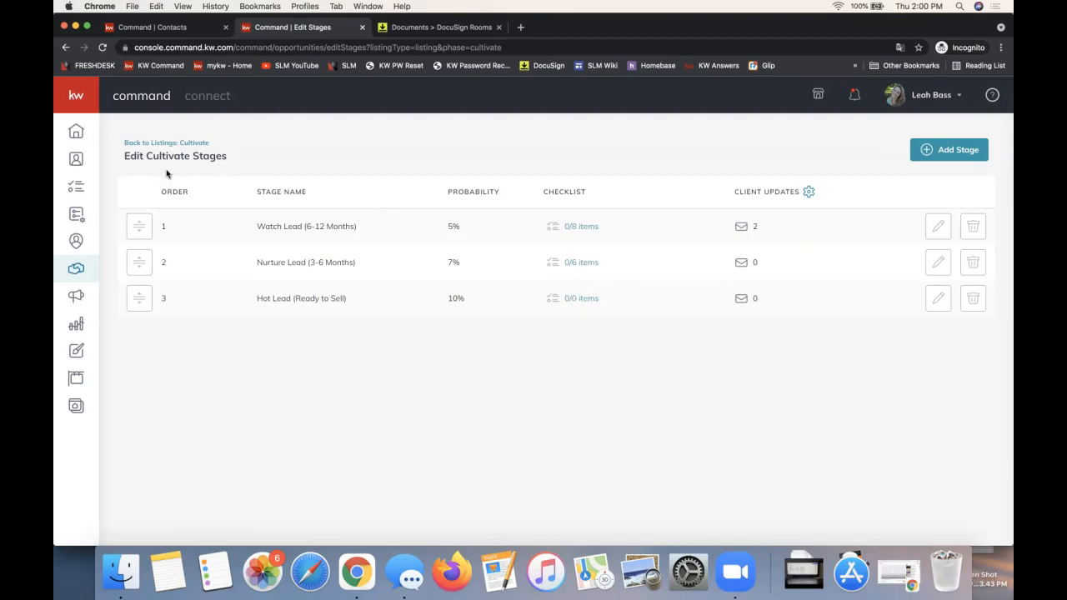
# Step: Open the Nurture Lead (3-6 Months) checklist from the Cultivate stages and start a new item
pyautogui.tripleClick(208, 156)
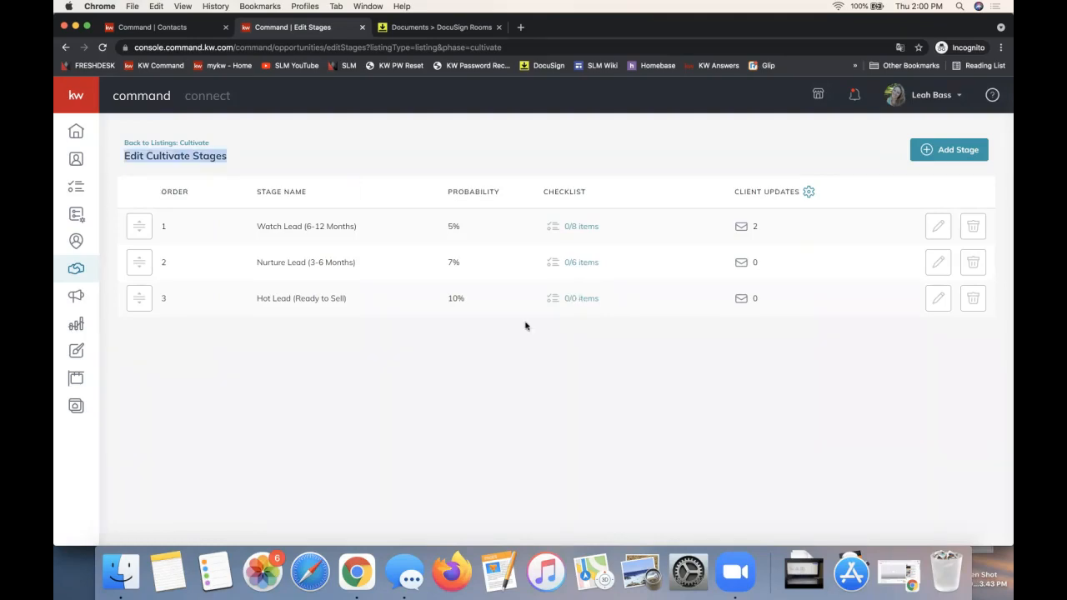
pyautogui.click(583, 351)
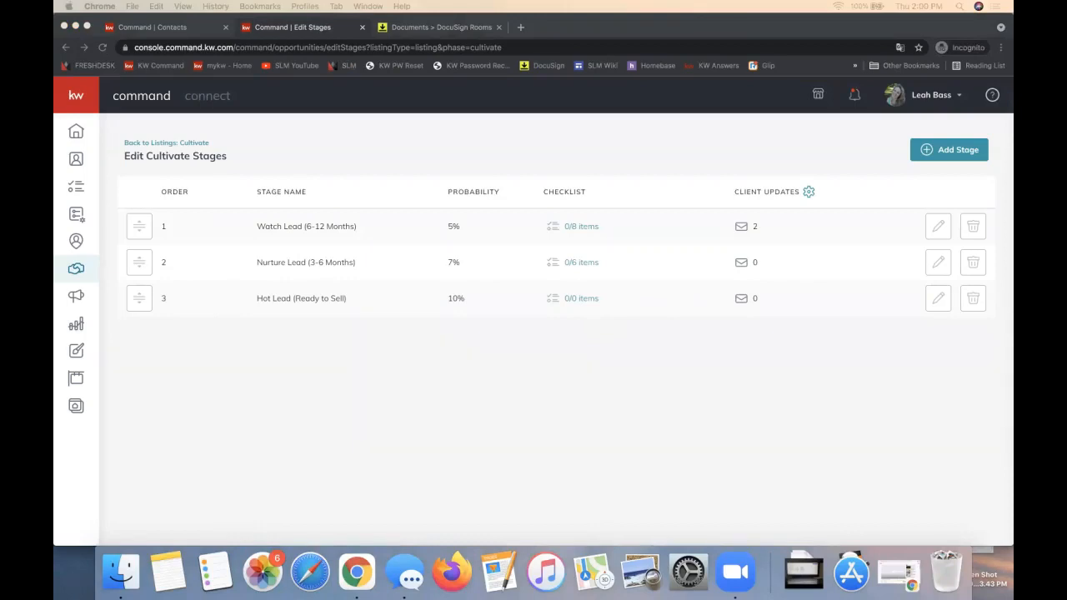
pyautogui.click(575, 263)
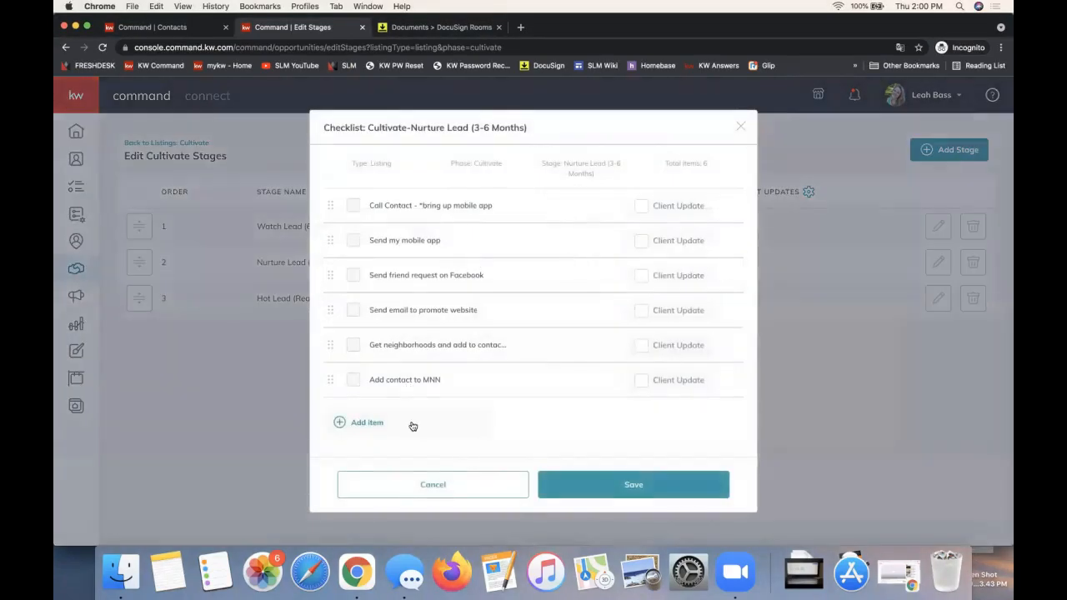
pyautogui.click(412, 426)
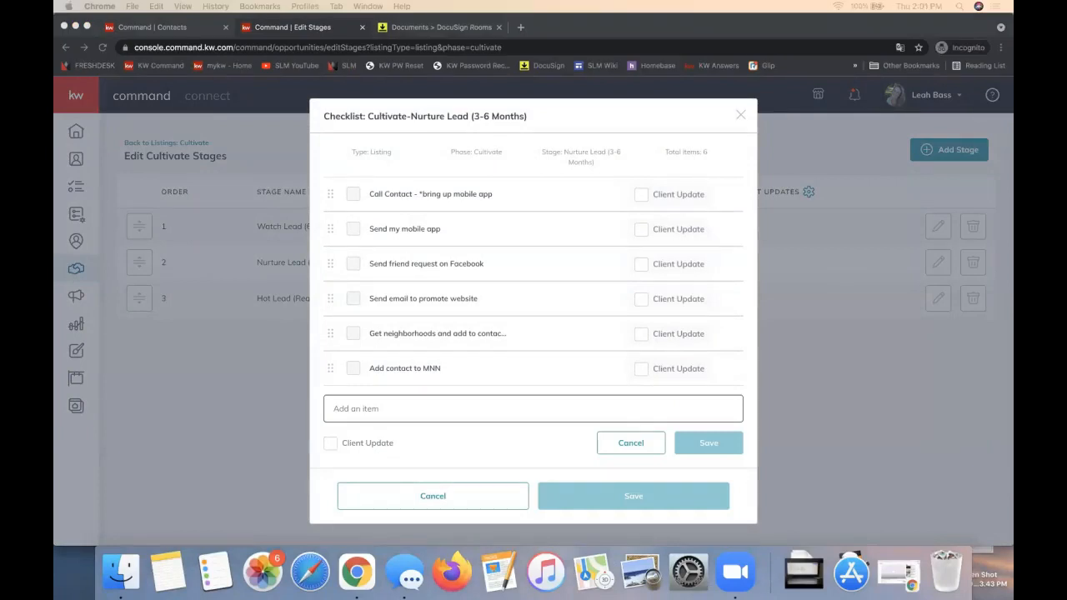
# Step: Select the "Get Birthday (Facebook) and Add Birthday Smart Plan" cell in the Seller Opportunity Templates spreadsheet, then close the spreadsheet
pyautogui.moveTo(1011, 283); pyautogui.dragTo(548, 22)
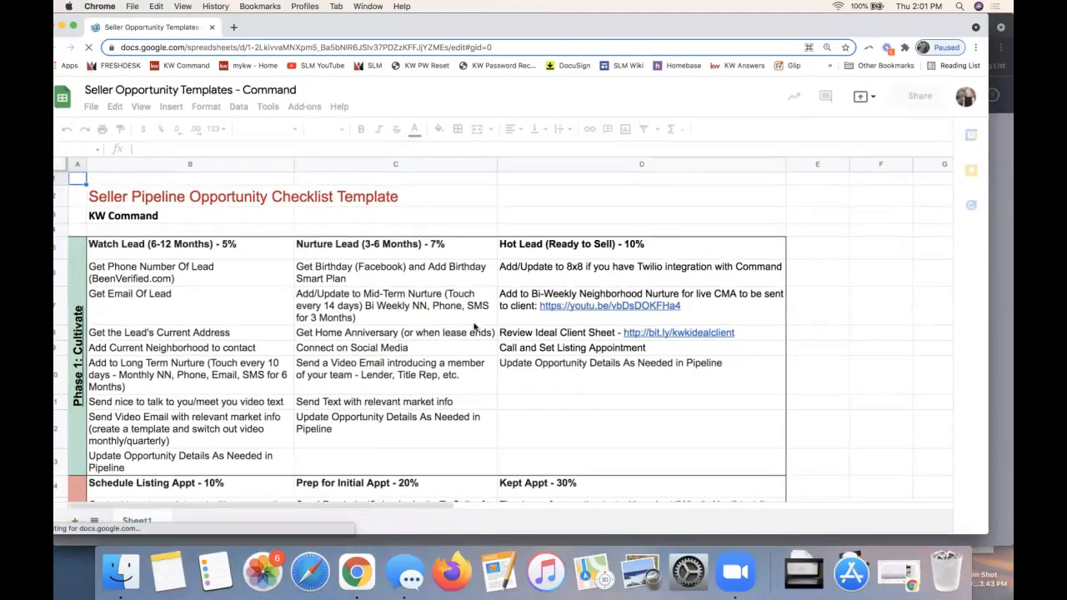
pyautogui.click(375, 272)
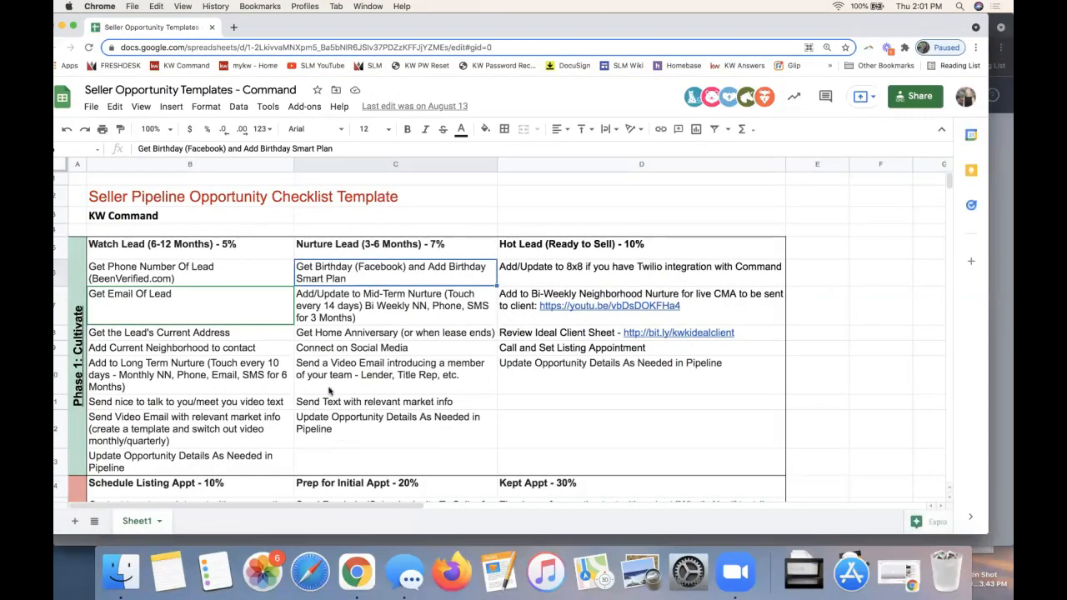
pyautogui.click(211, 27)
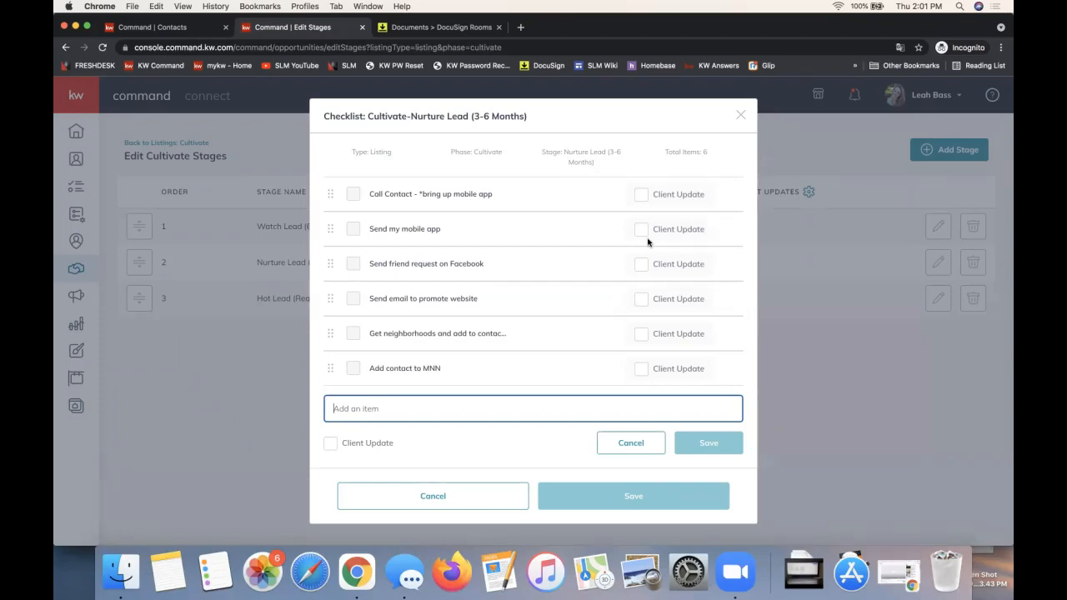
# Step: Enable Client Update for "Send my mobile app" and "Send friend request on Facebook" in the Nurture Lead checklist and save it
pyautogui.click(645, 234)
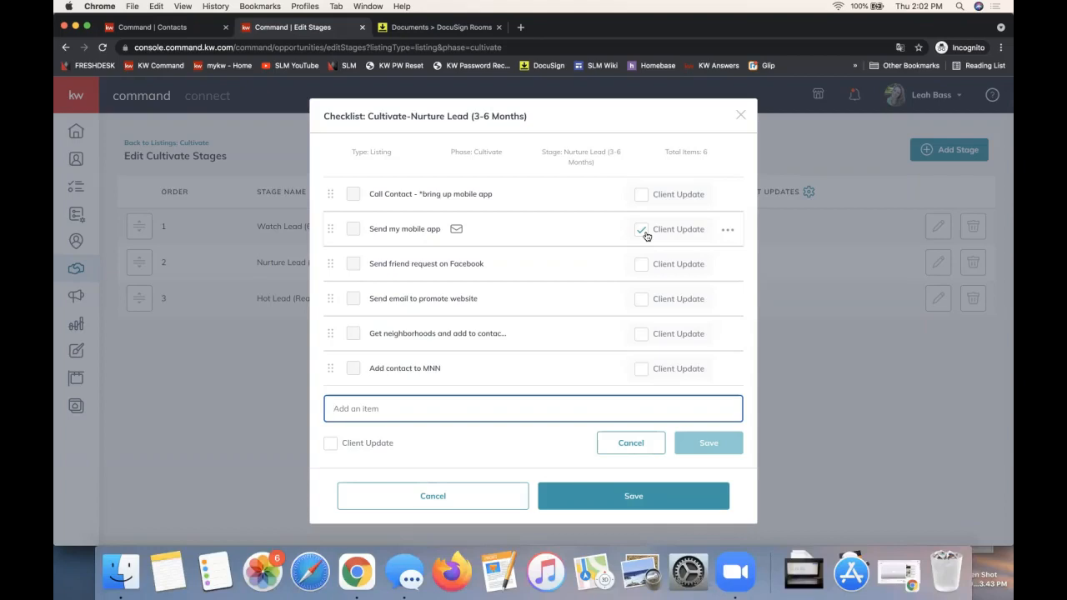
pyautogui.click(640, 265)
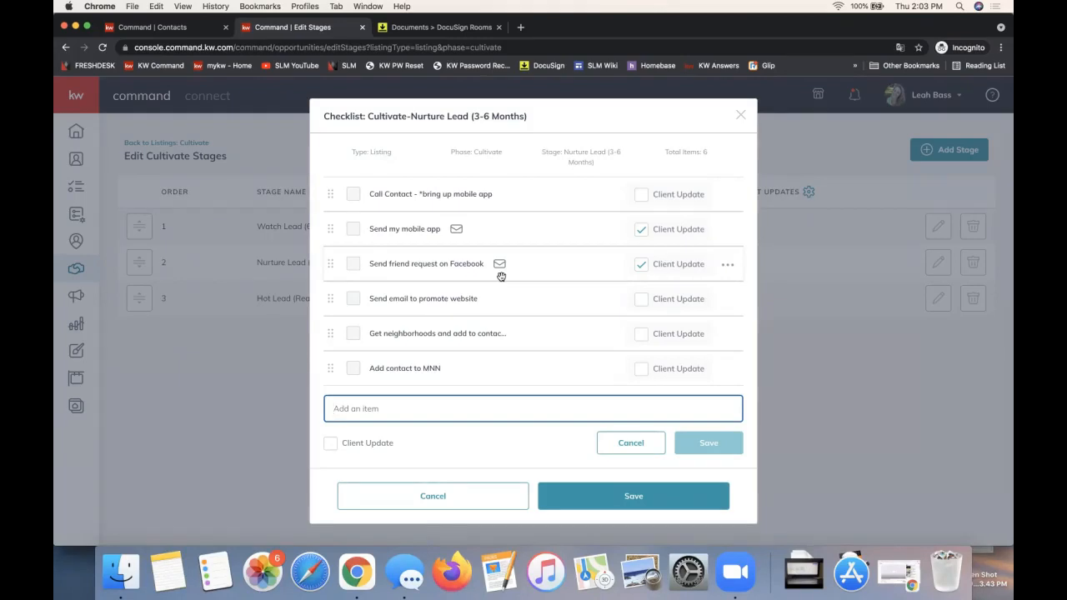
pyautogui.click(634, 498)
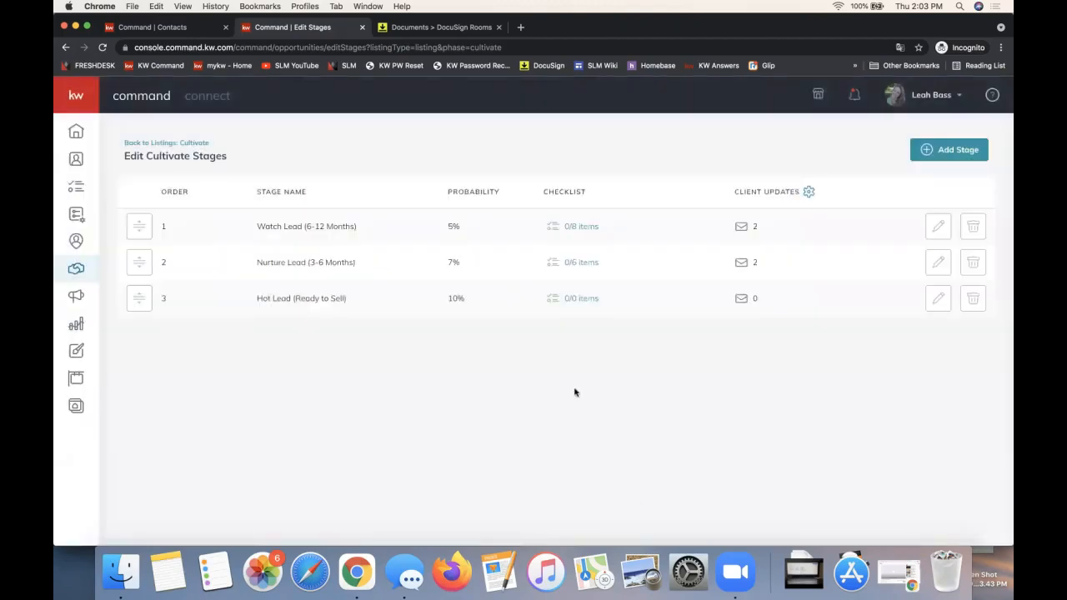
# Step: Go back to the Cultivate listings board and open the first opportunity in the Watch Lead (6-12 Months) stage
pyautogui.tripleClick(167, 158)
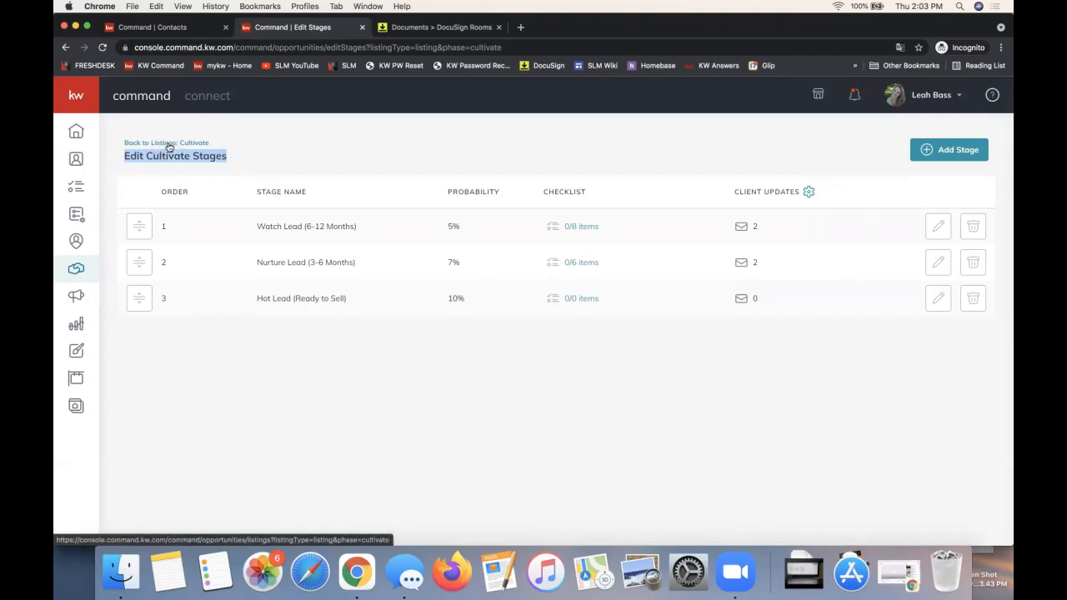
pyautogui.moveTo(210, 143); pyautogui.dragTo(124, 143)
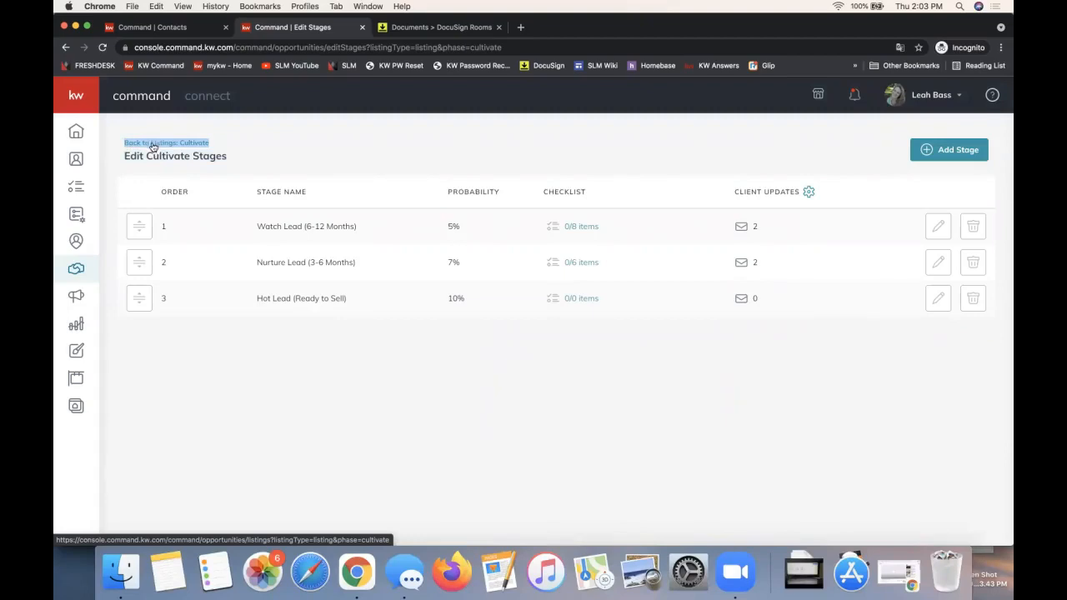
pyautogui.click(153, 146)
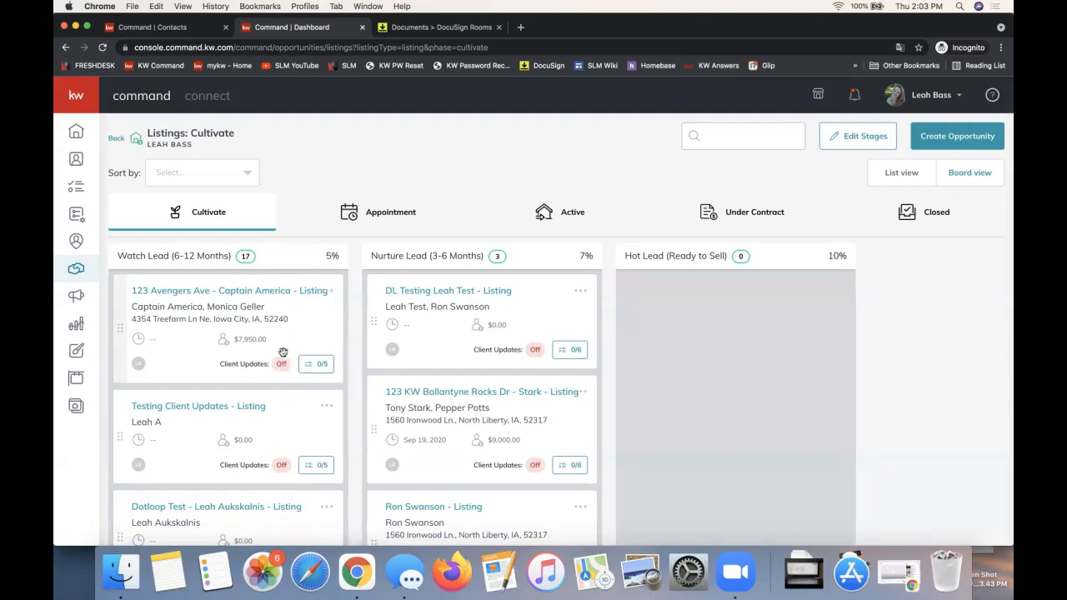
pyautogui.click(245, 291)
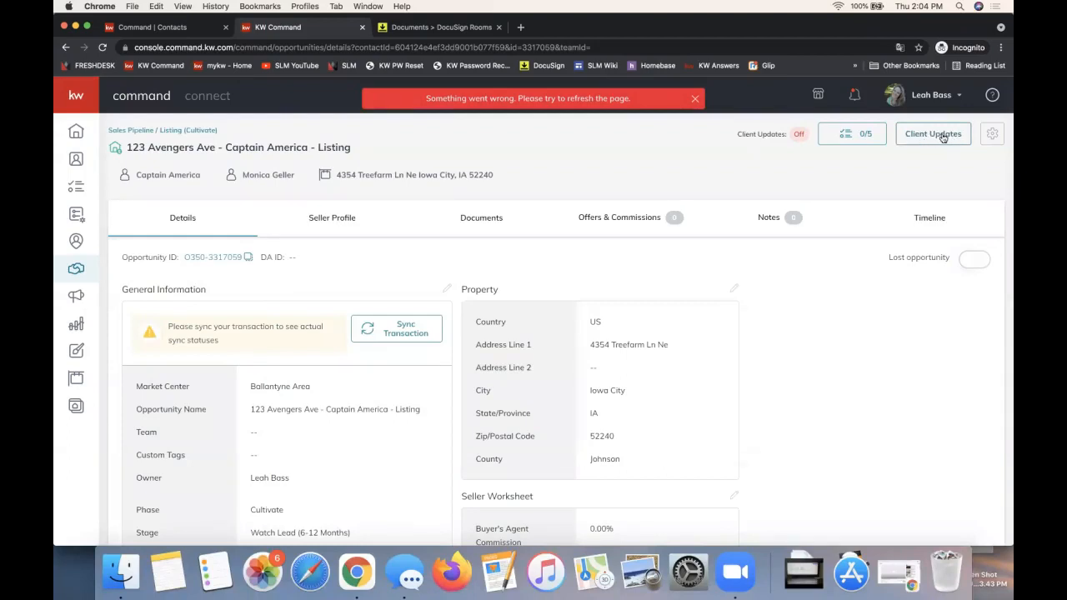
pyautogui.click(942, 138)
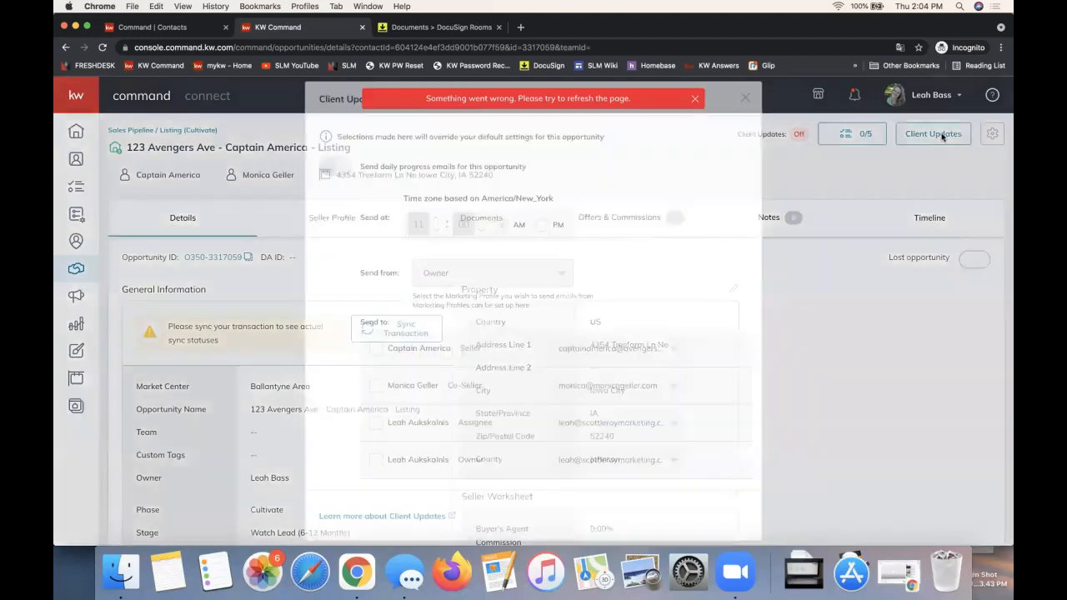
pyautogui.click(336, 167)
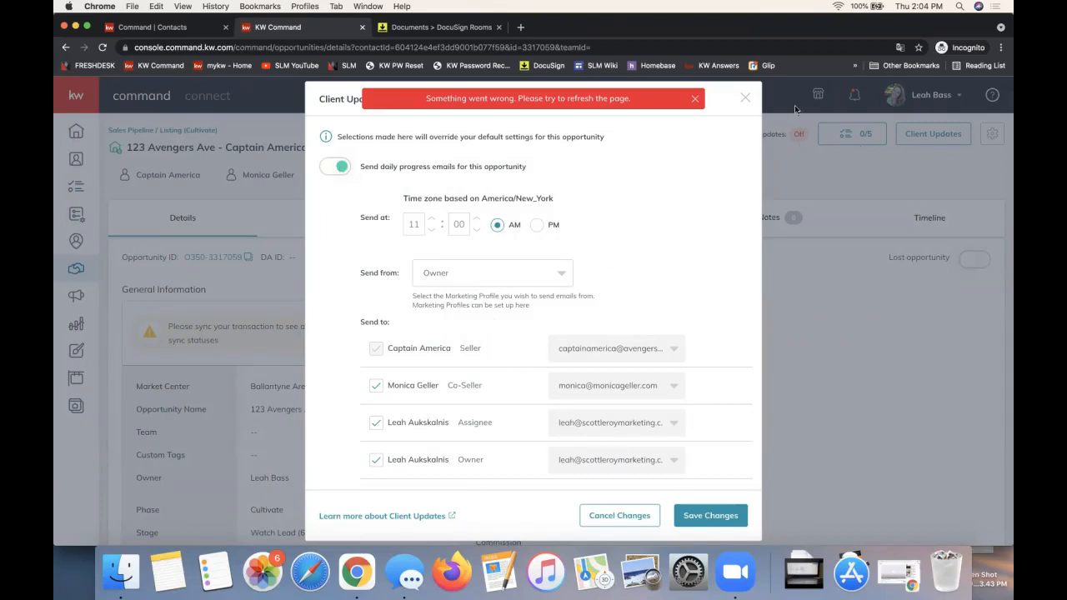
pyautogui.click(746, 100)
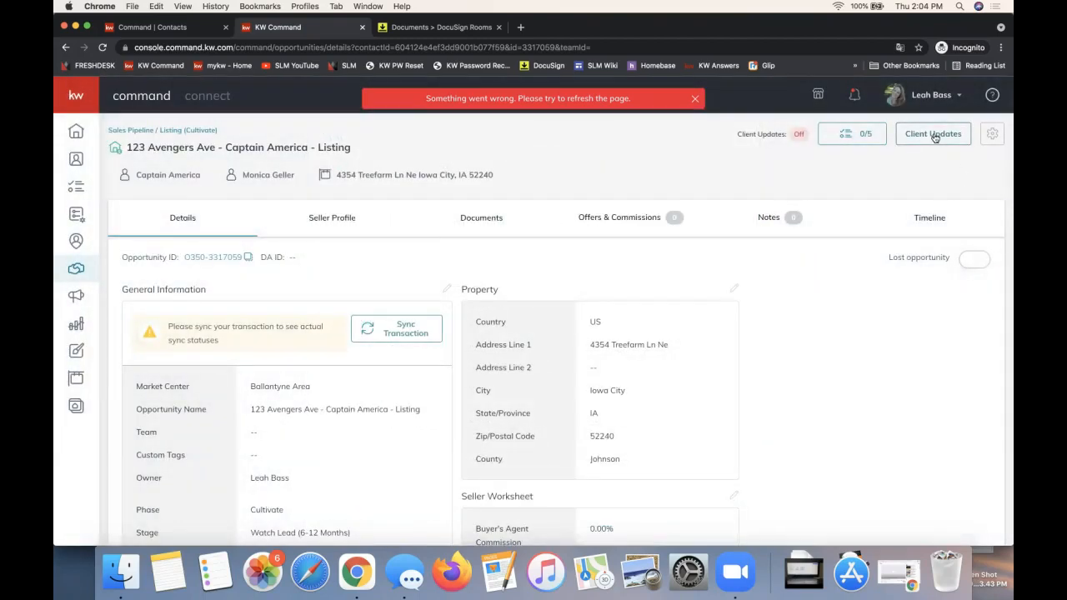
# Step: Turn on daily progress emails in the opportunity's Client Updates settings and review the send time, sender and recipients
pyautogui.click(934, 138)
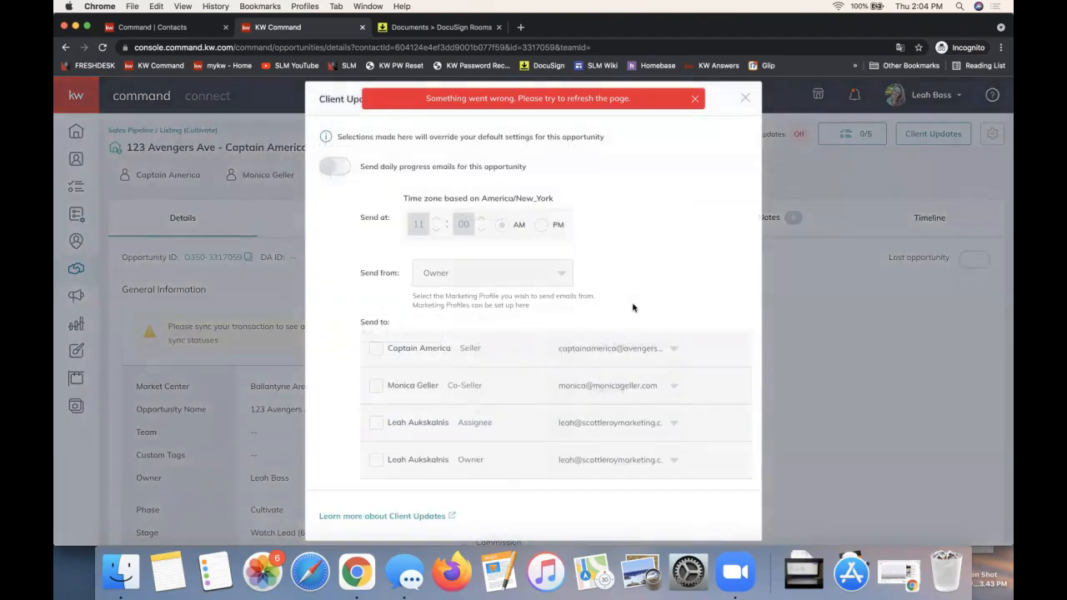
pyautogui.click(340, 168)
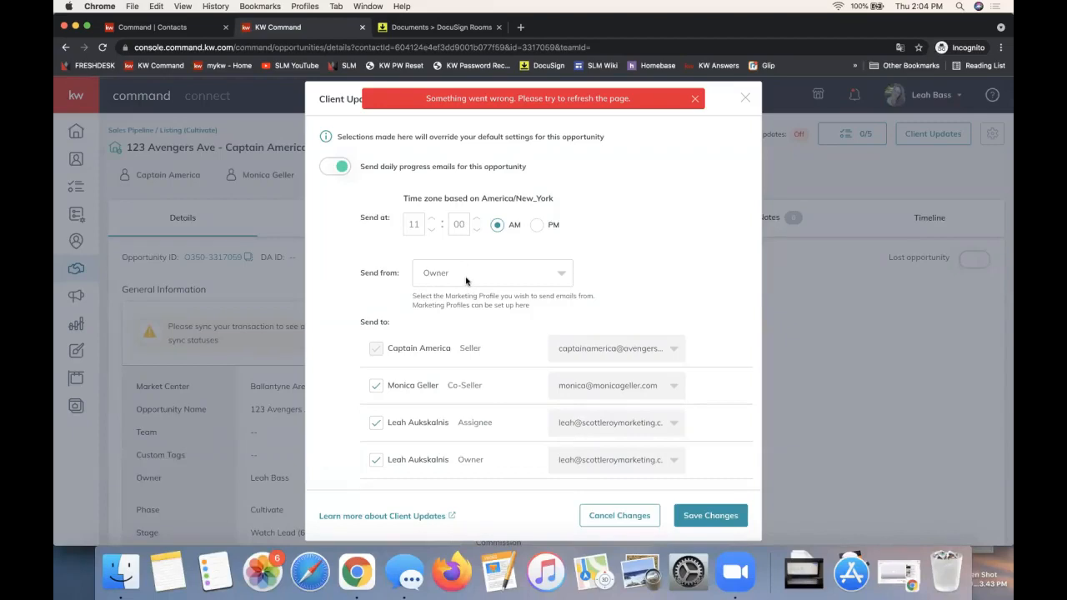
pyautogui.scroll(-2, 466, 281)
pyautogui.click(459, 220)
pyautogui.click(377, 216)
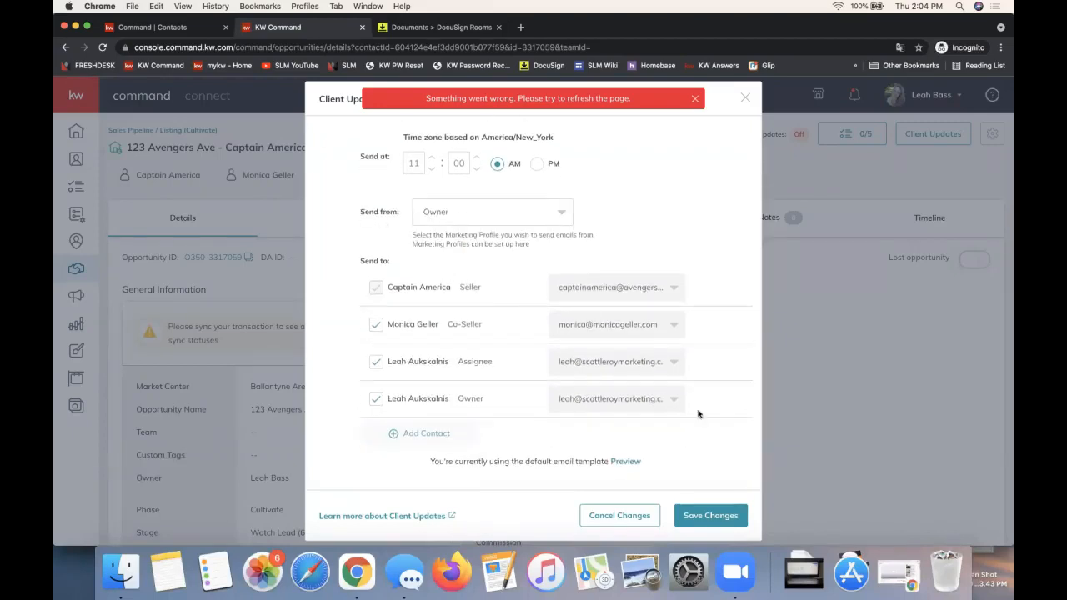
pyautogui.click(723, 516)
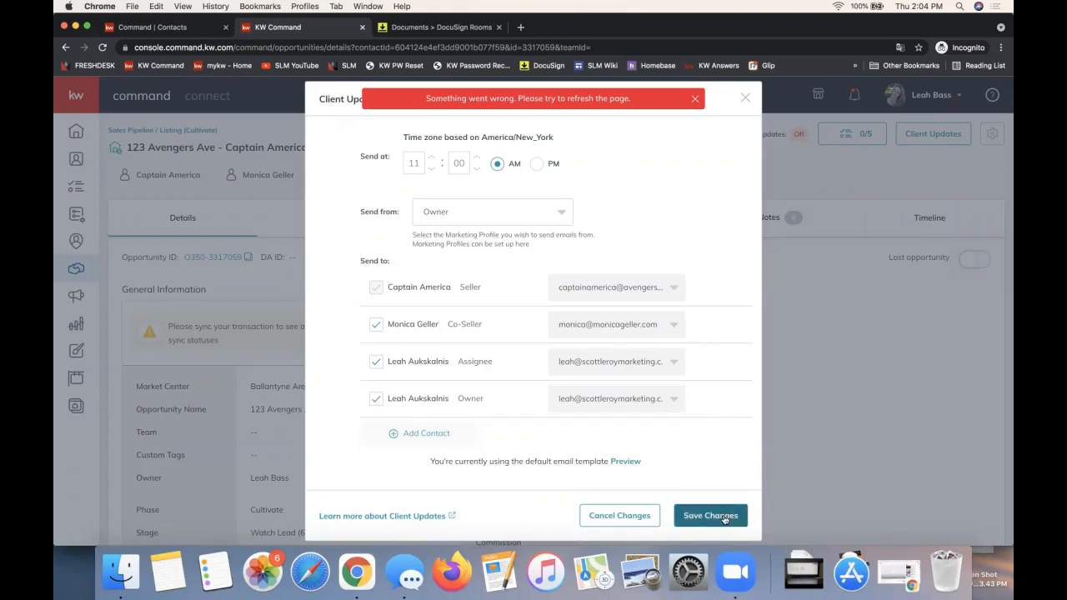
# Step: Preview the default client update email template and examine its greeting, property photo, completed checklist items and agent signature
pyautogui.click(625, 462)
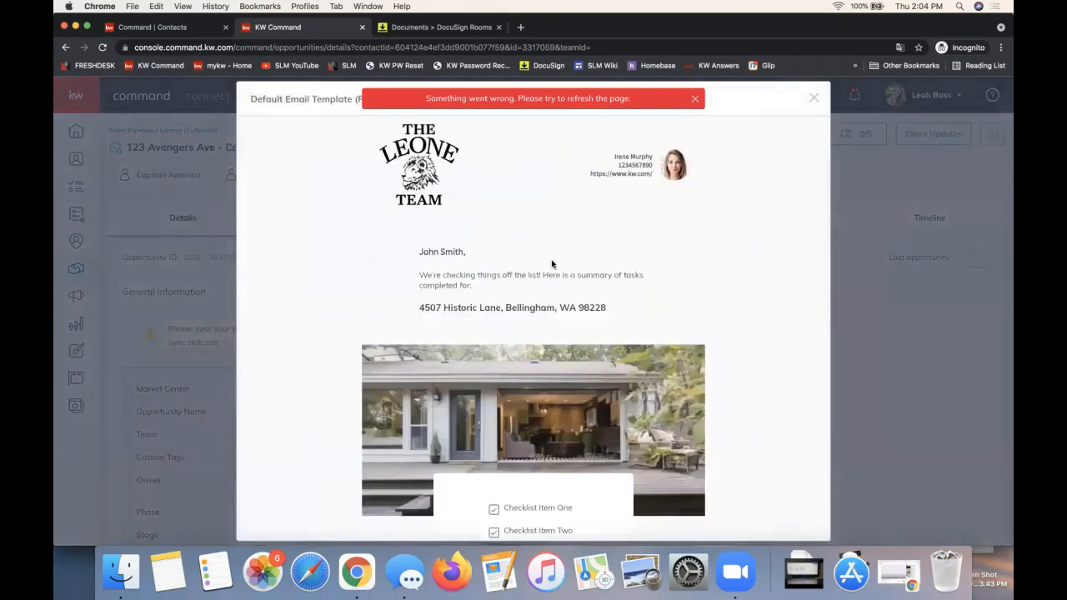
pyautogui.scroll(-2, 551, 263)
pyautogui.scroll(2, 552, 264)
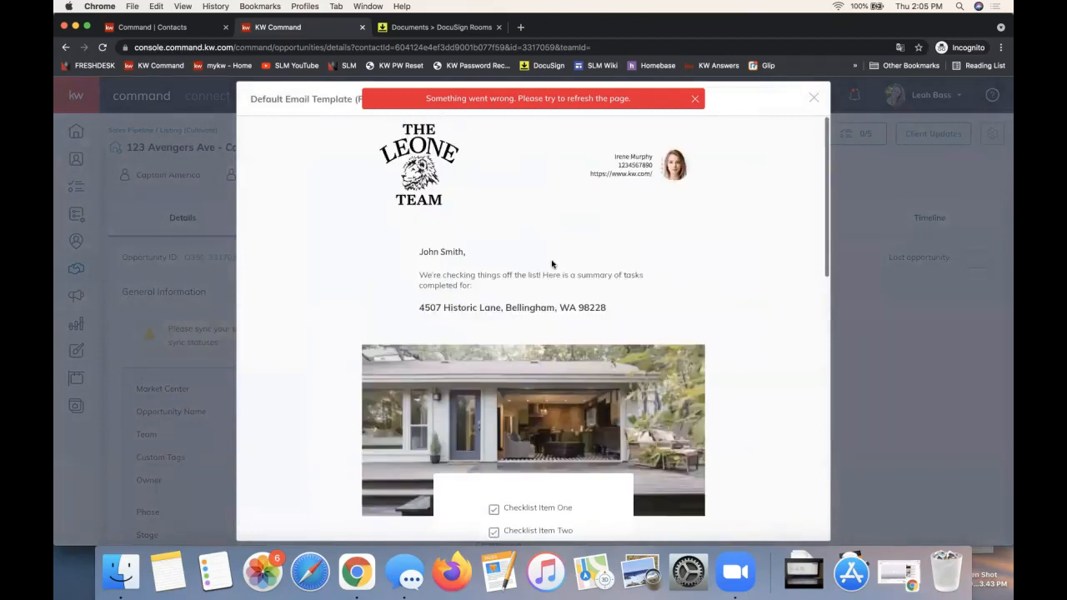
pyautogui.scroll(-3, 588, 234)
pyautogui.scroll(3, 617, 183)
pyautogui.scroll(-3, 433, 218)
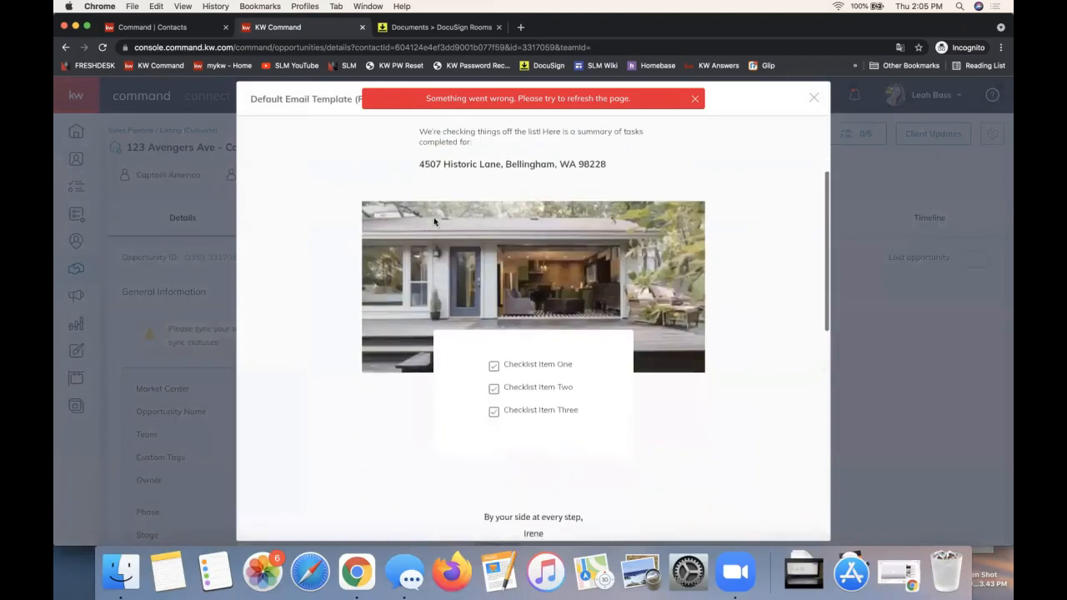
pyautogui.scroll(-1, 770, 300)
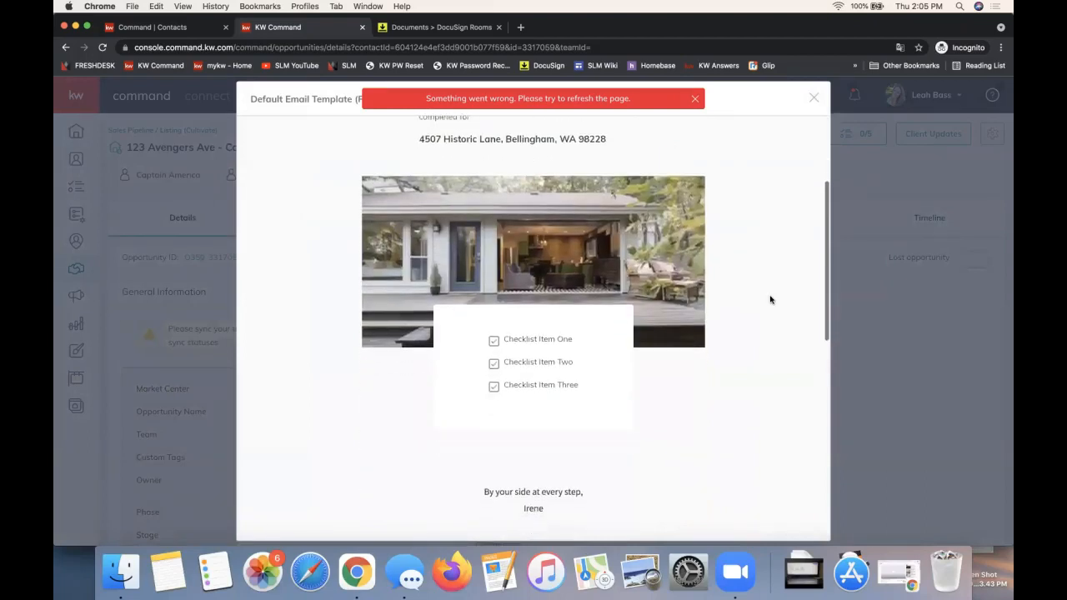
pyautogui.scroll(-5, 579, 384)
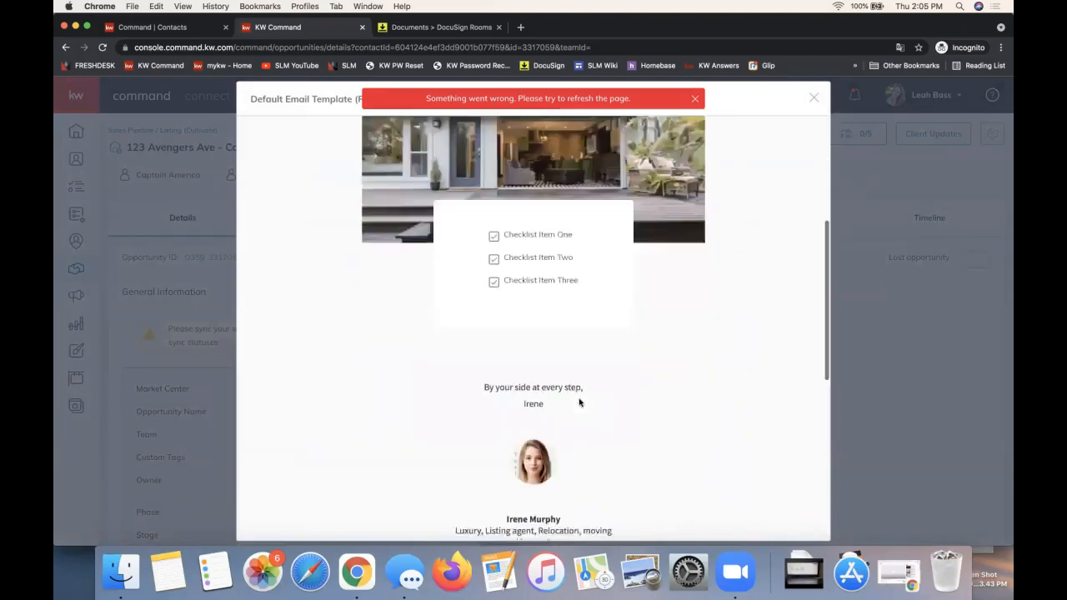
pyautogui.scroll(8, 578, 400)
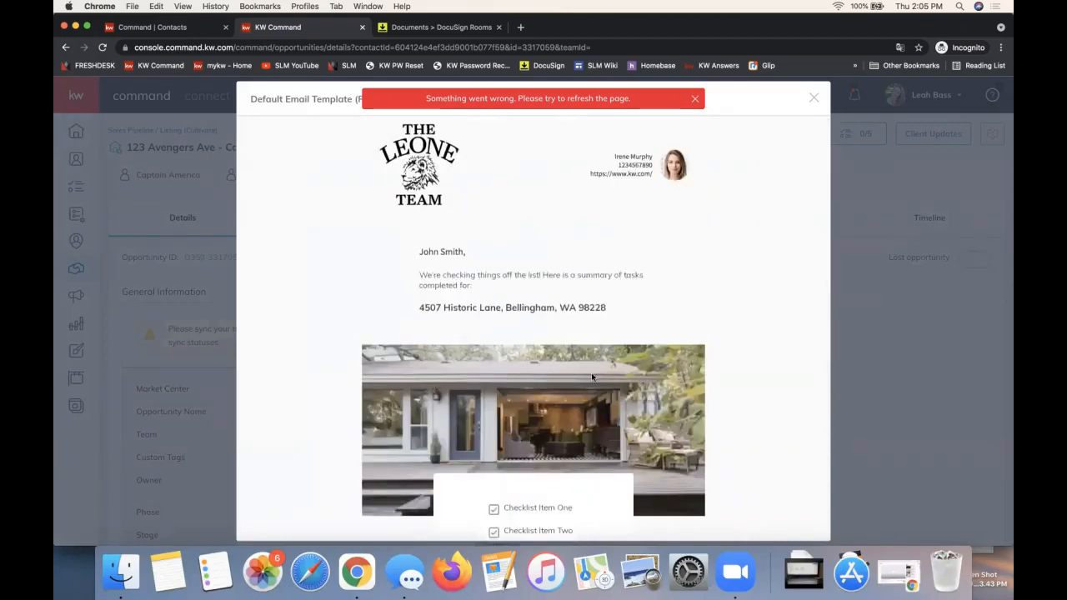
# Step: Close the email template preview and the Client Updates settings without saving, and review the opportunity's Property details
pyautogui.click(812, 97)
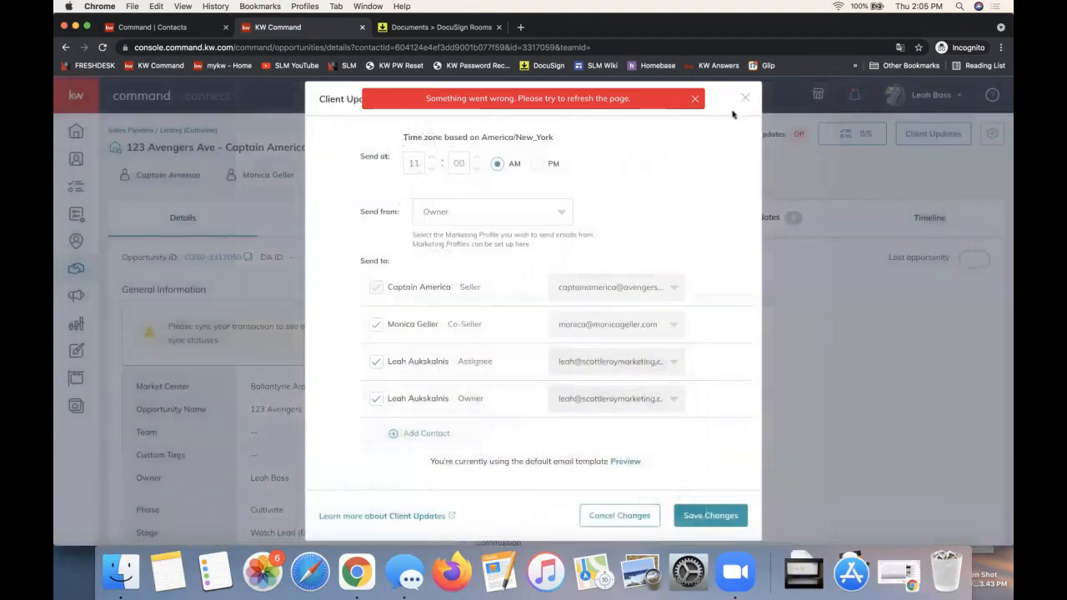
pyautogui.click(743, 96)
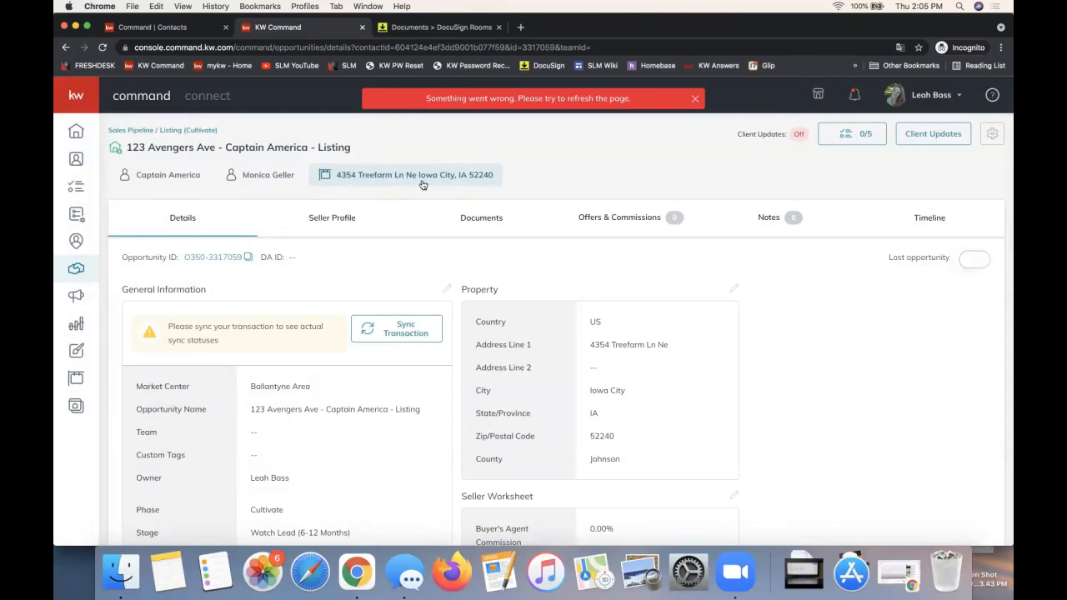
pyautogui.moveTo(633, 460); pyautogui.dragTo(472, 319)
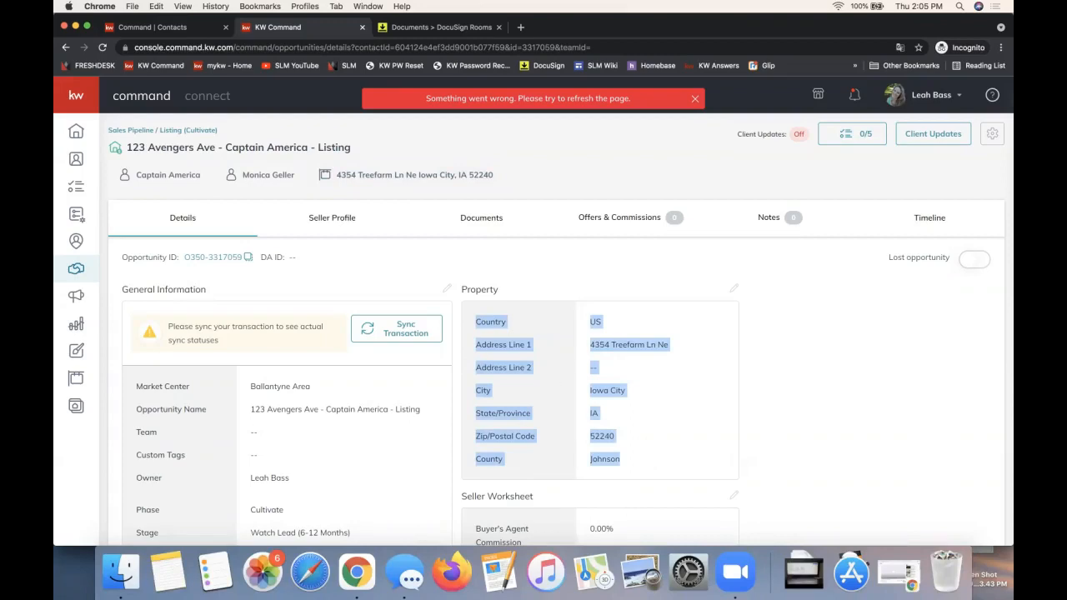
# Step: Switch to the Opportunity Class Links document and review its tips on DocuSign forms, MC review, under-contract transactions and commission requests
pyautogui.moveTo(1010, 125); pyautogui.dragTo(378, 41)
pyautogui.doubleClick(379, 39)
pyautogui.scroll(-4, 378, 286)
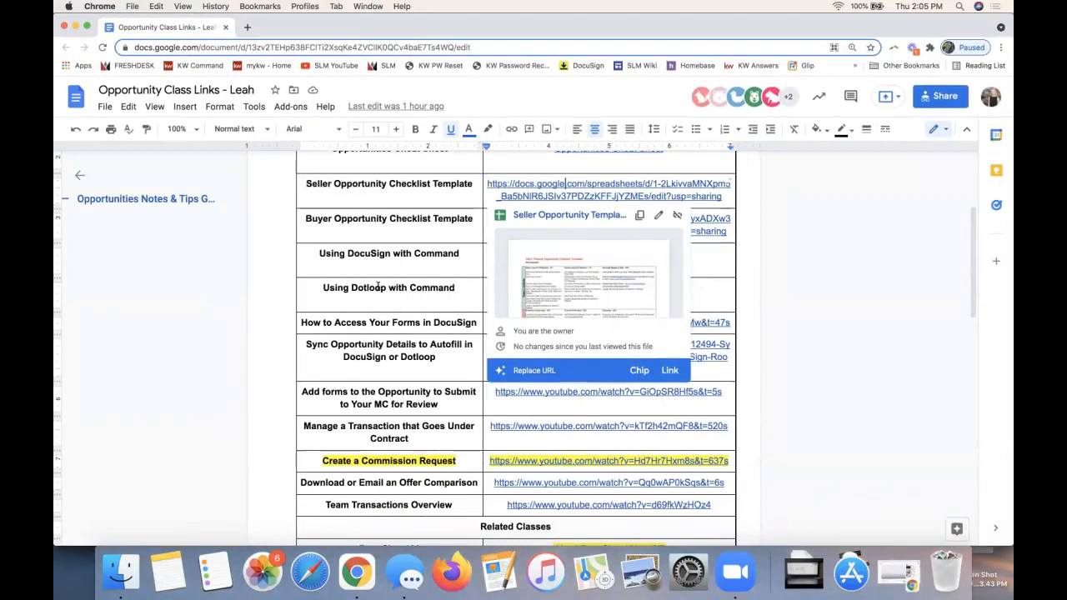
pyautogui.scroll(1, 361, 265)
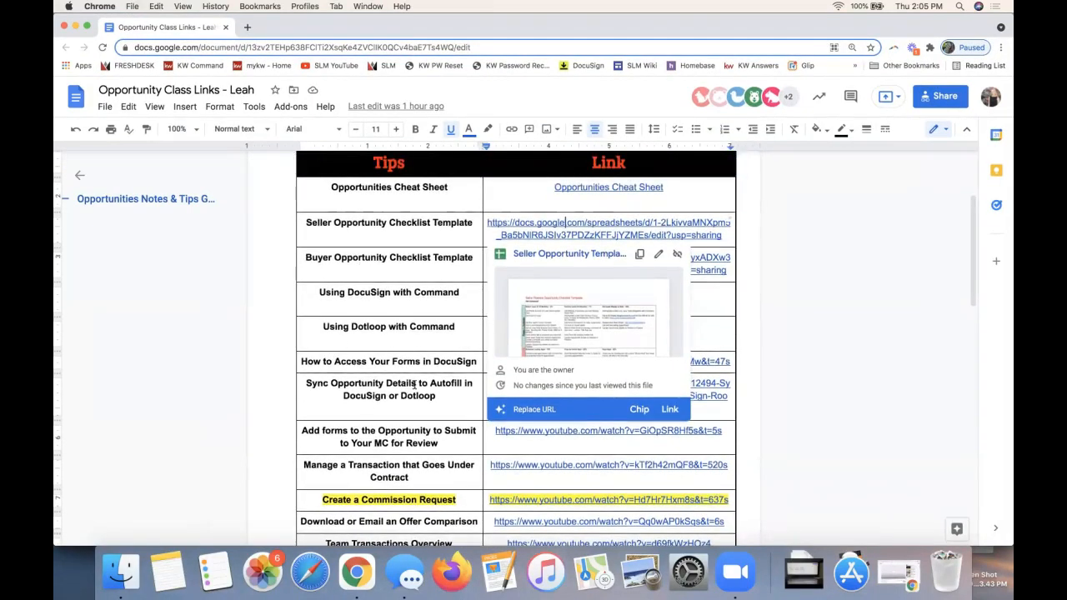
pyautogui.click(393, 356)
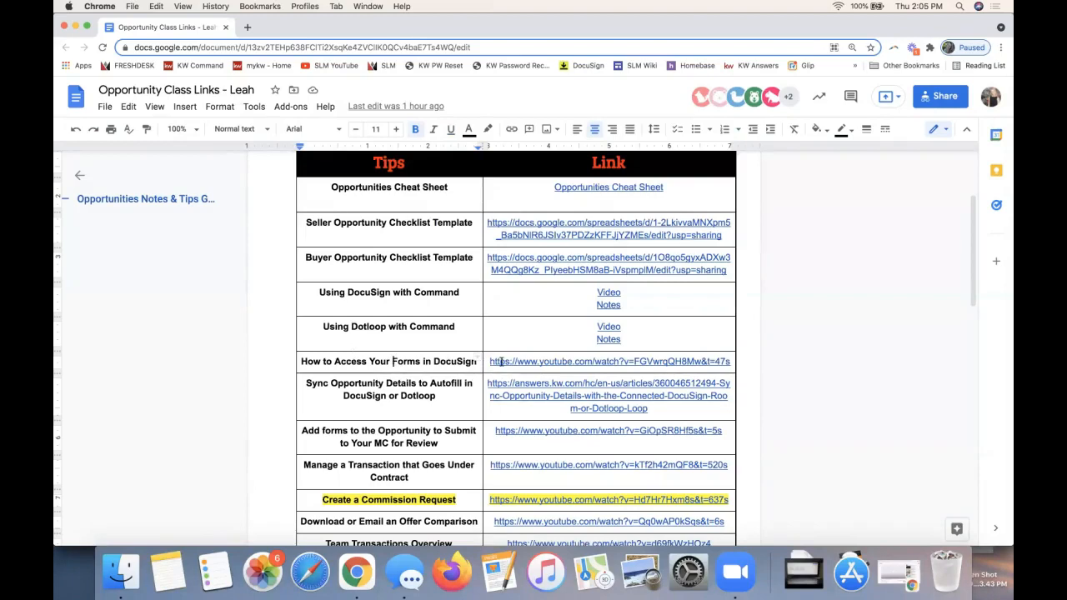
pyautogui.moveTo(301, 361); pyautogui.dragTo(482, 362)
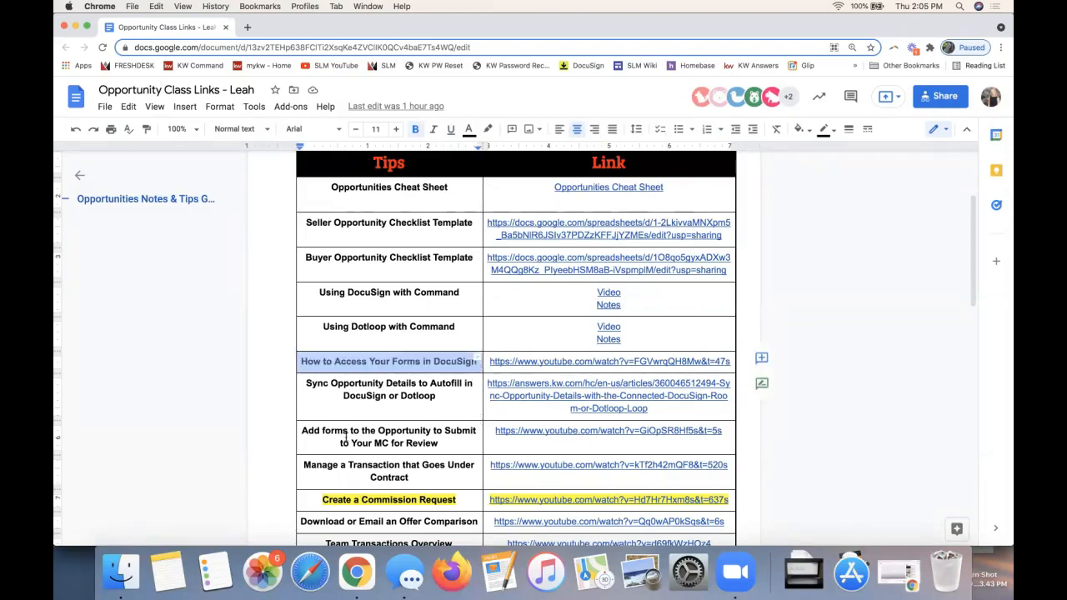
pyautogui.moveTo(301, 431); pyautogui.dragTo(440, 443)
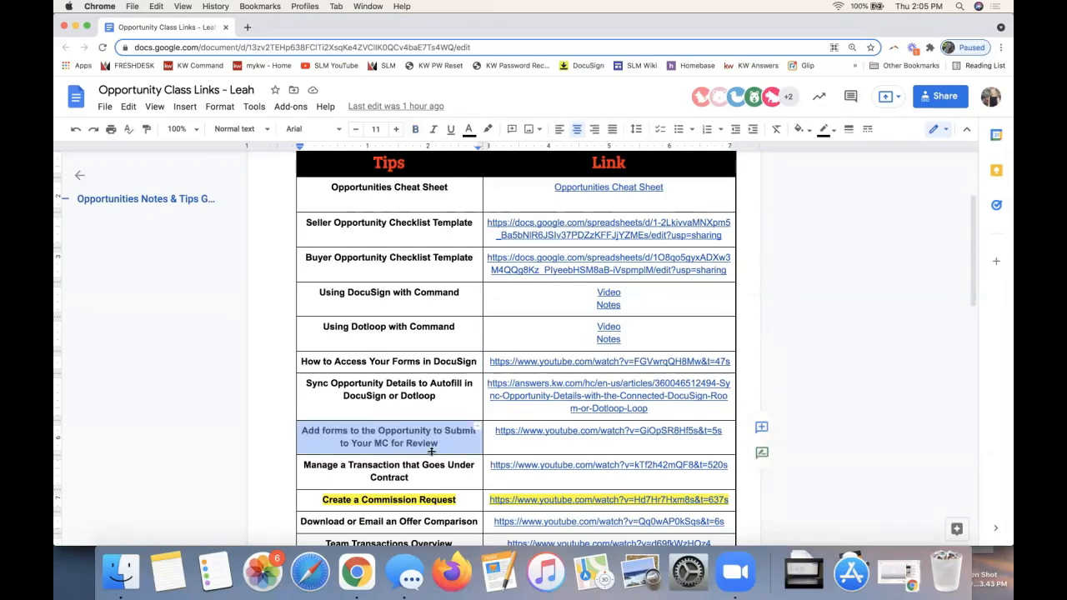
pyautogui.scroll(-5, 431, 451)
pyautogui.moveTo(410, 391); pyautogui.dragTo(291, 379)
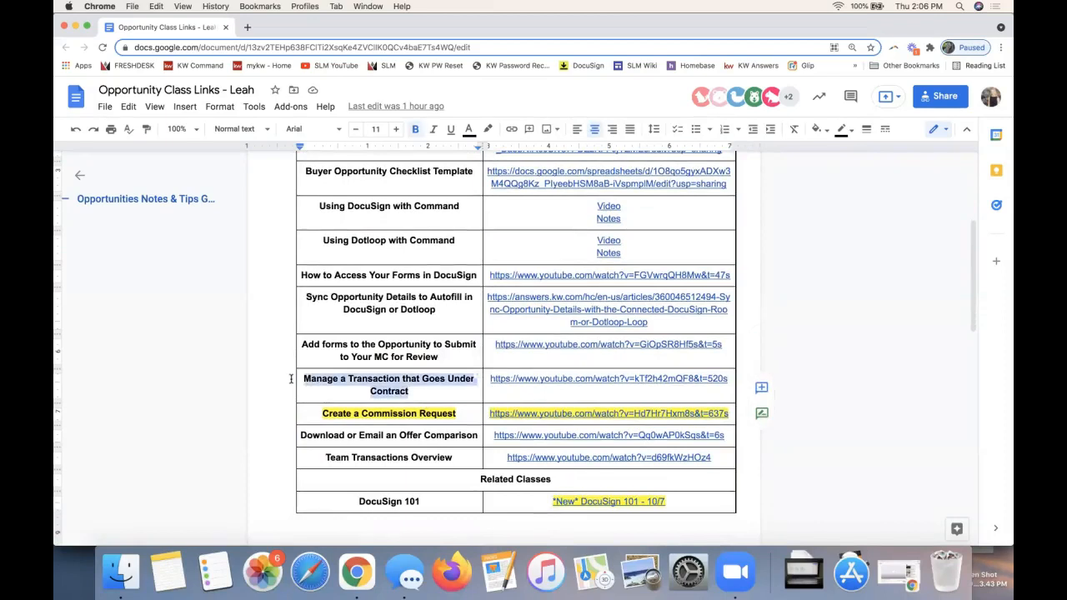
pyautogui.tripleClick(390, 418)
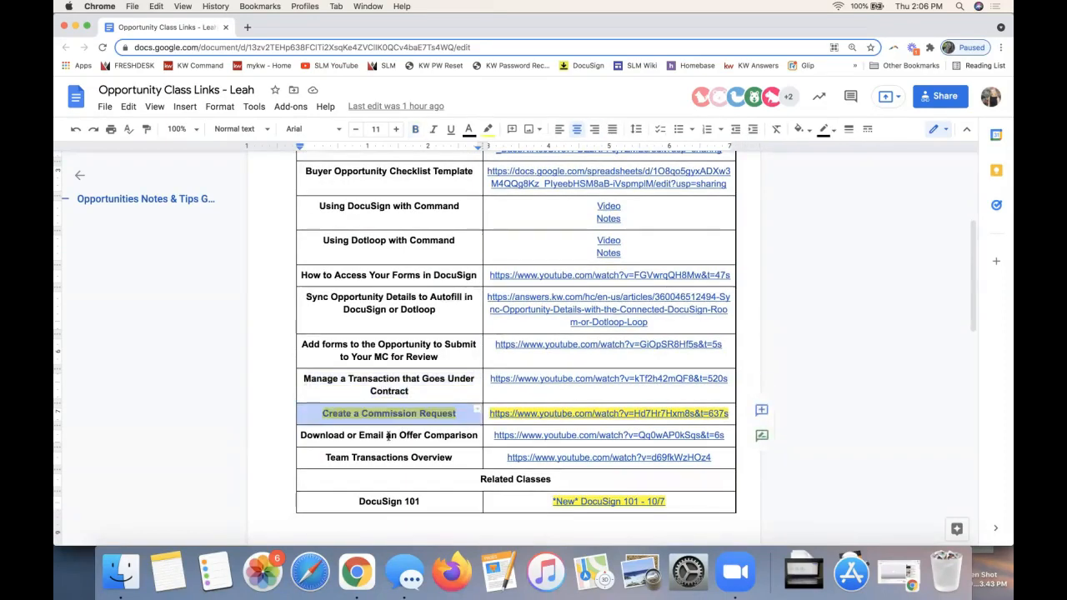
# Step: Highlight the "Download or Email an Offer Comparison" entry in the Tips column in yellow
pyautogui.tripleClick(388, 435)
pyautogui.click(488, 130)
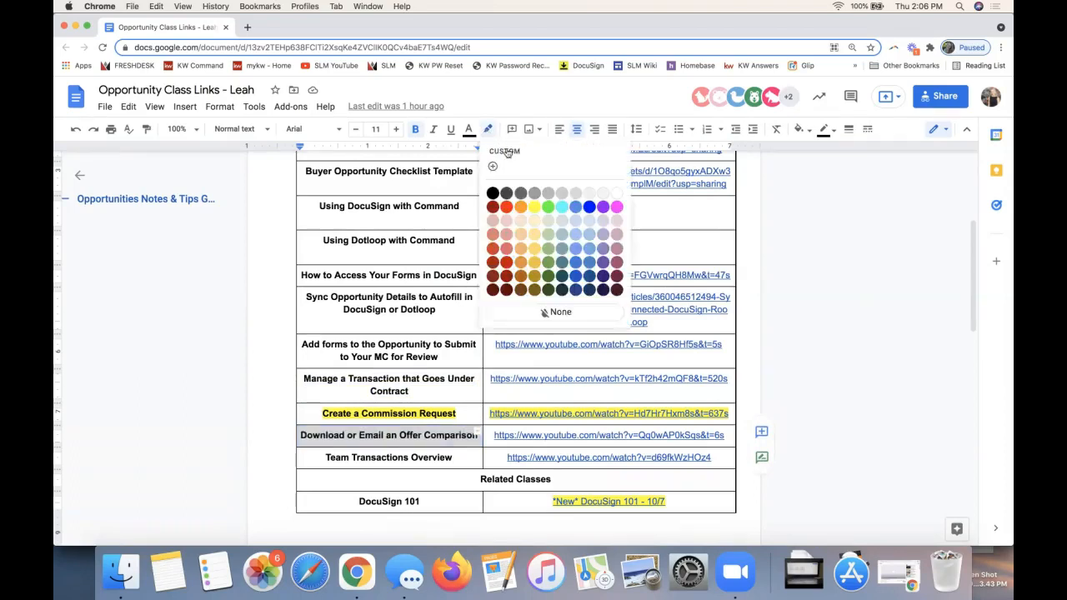
pyautogui.click(534, 206)
# Step: Examine the "Create a Commission Request" entry in the Tips table
pyautogui.tripleClick(361, 414)
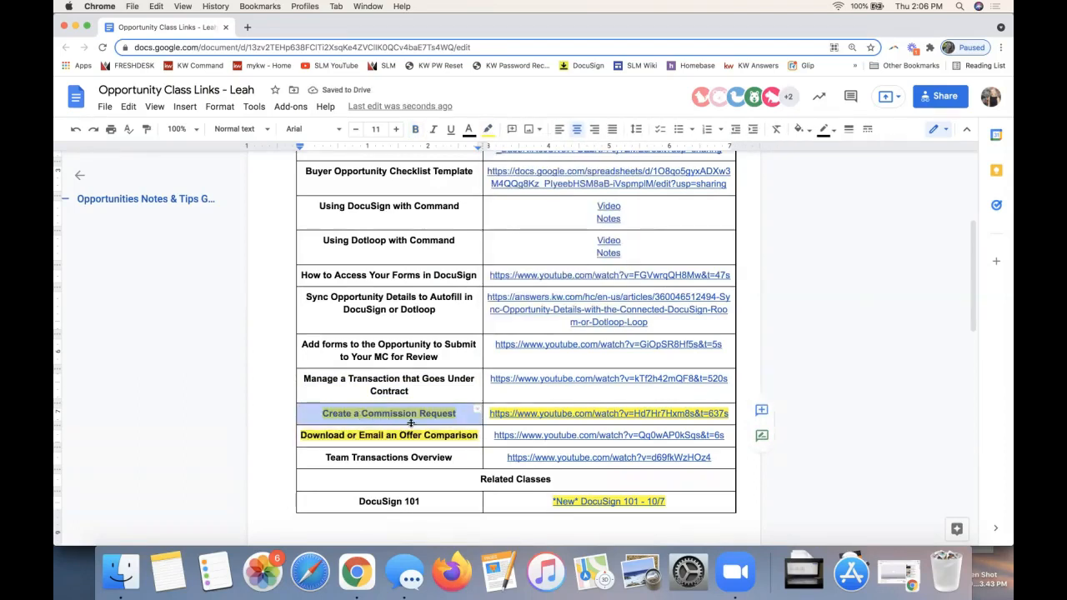
pyautogui.click(371, 415)
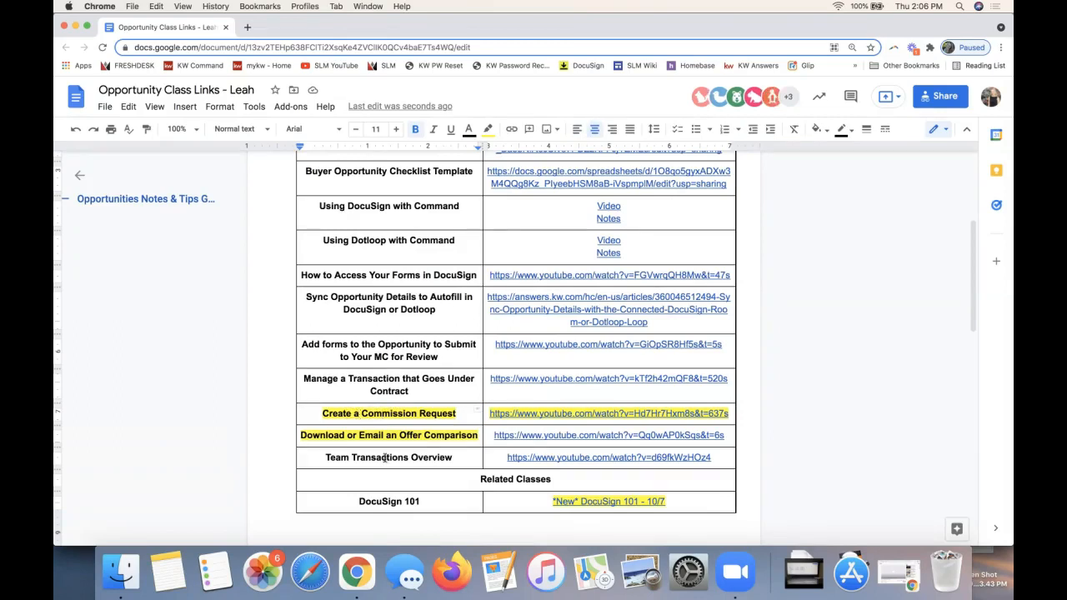
pyautogui.click(382, 414)
pyautogui.doubleClick(339, 417)
pyautogui.click(339, 417)
pyautogui.click(338, 416)
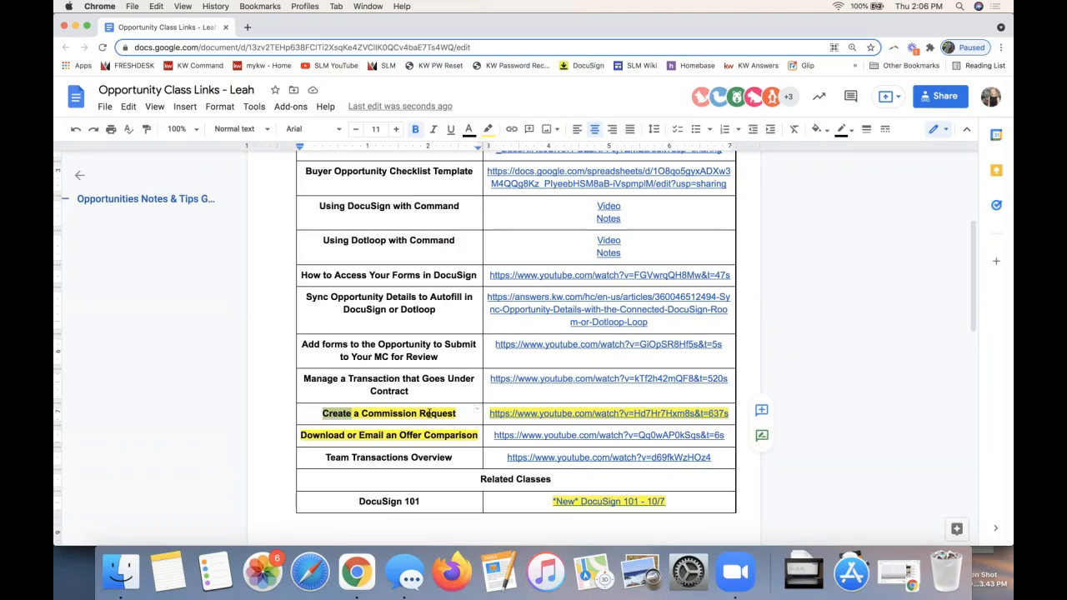
pyautogui.click(364, 414)
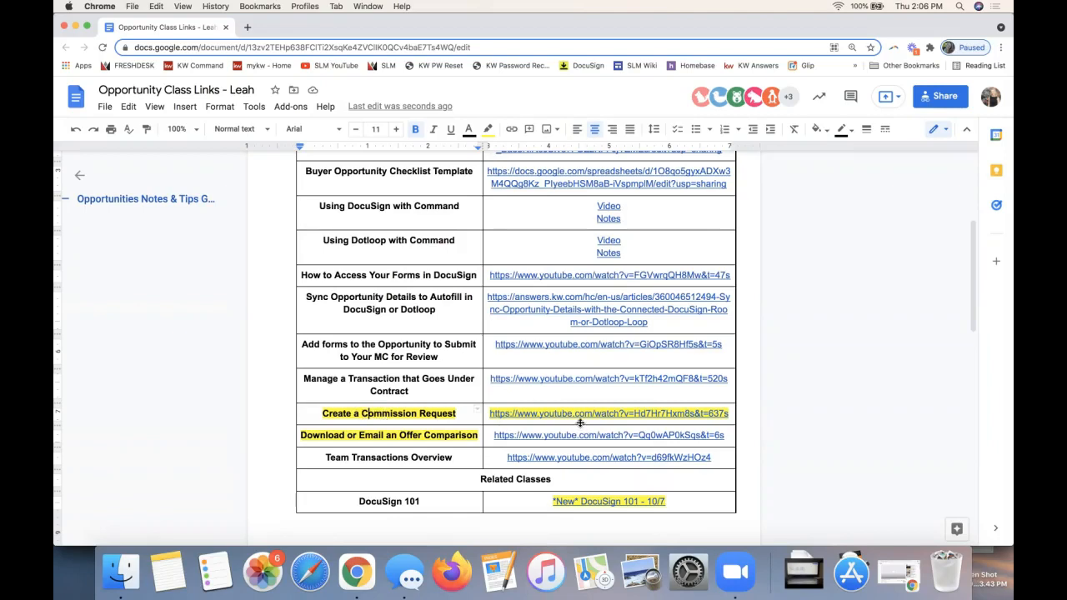
# Step: Add a line below the class recording link with the support e-mail address, followed by "-- ATTN:" and the contact's first name
pyautogui.scroll(5, 440, 431)
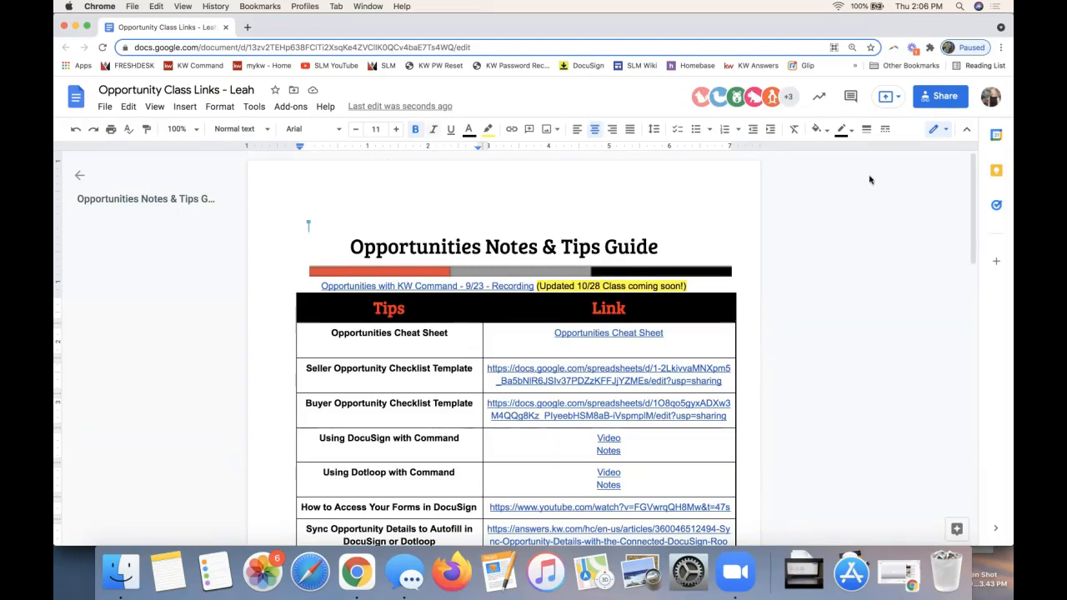
pyautogui.click(698, 285)
pyautogui.press('Return')
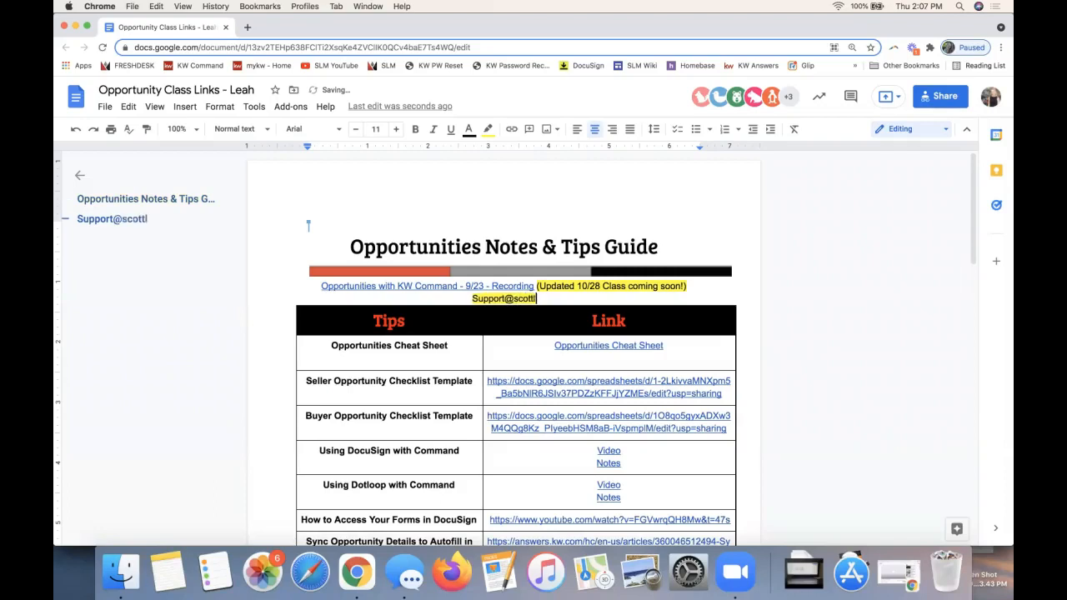
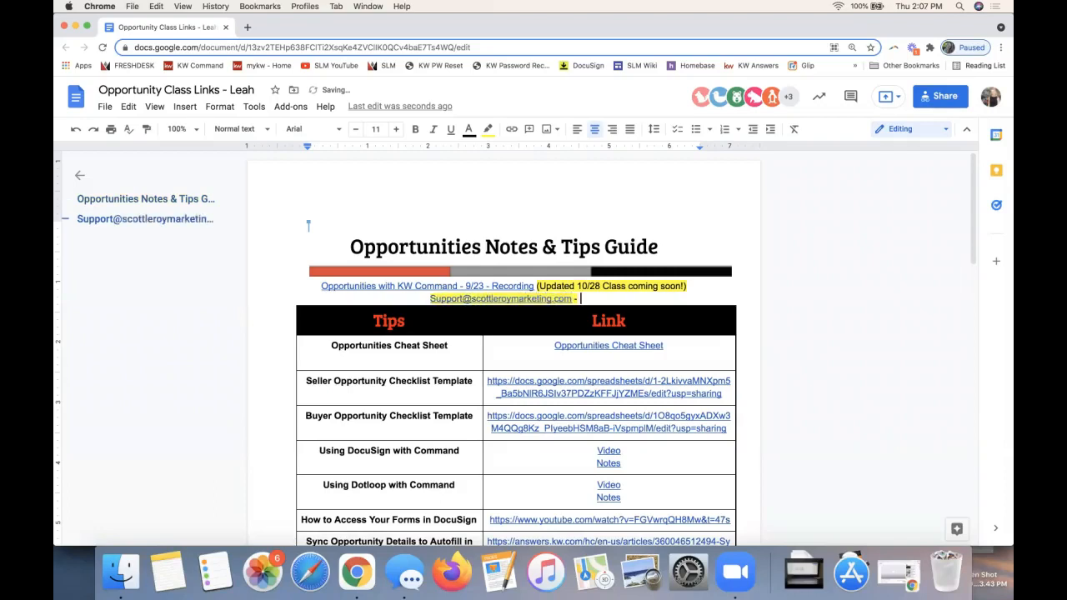
pyautogui.write('ATTN: Leah')
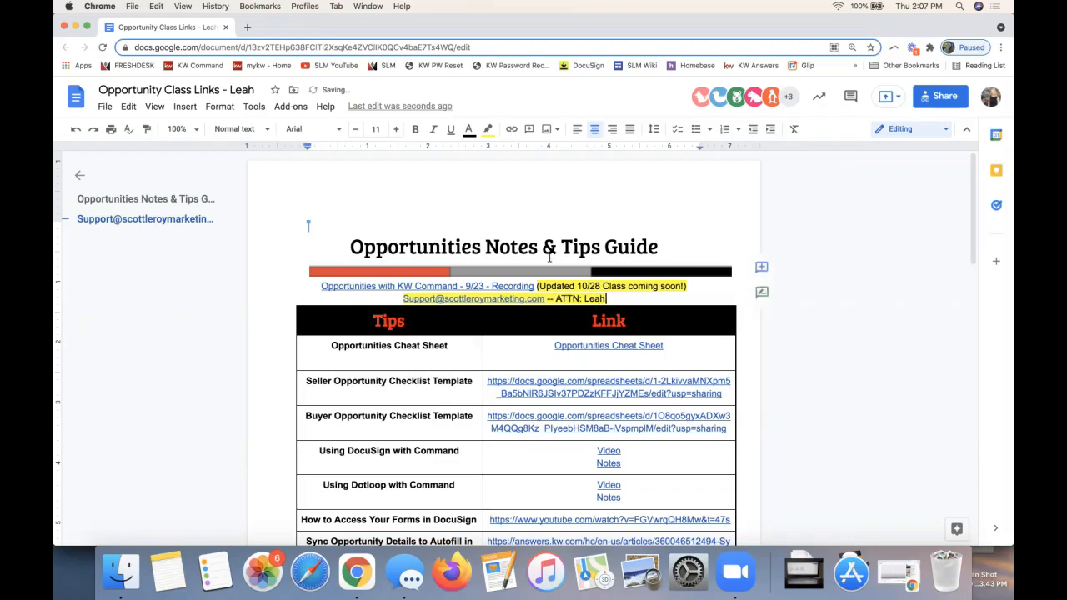
# Step: Check the 9/23 class recording link and the 10/28 class note, and return to the listing opportunity in KW Command
pyautogui.click(376, 285)
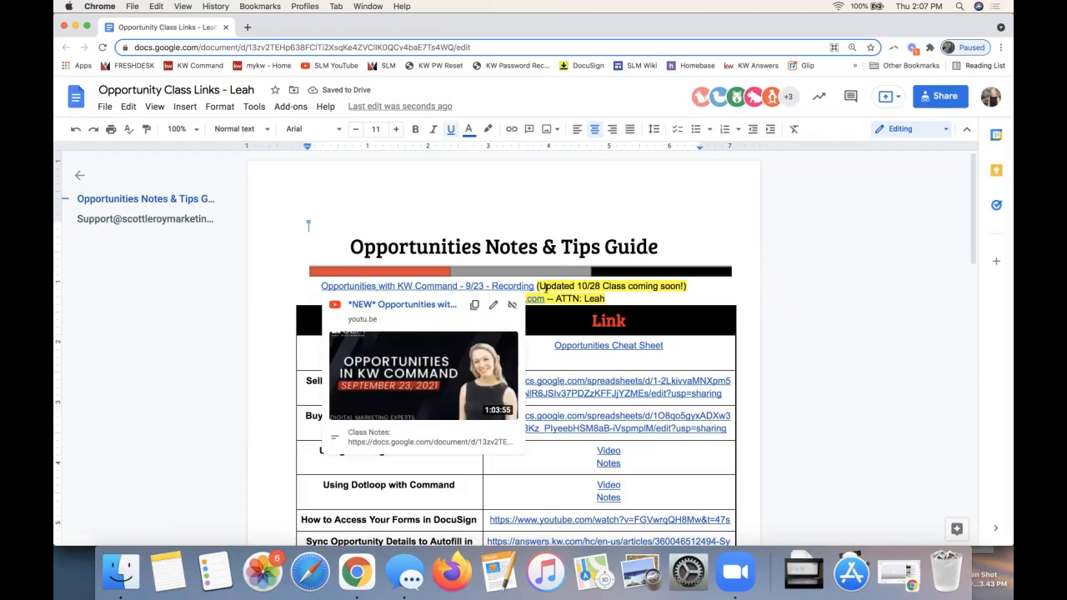
pyautogui.click(654, 285)
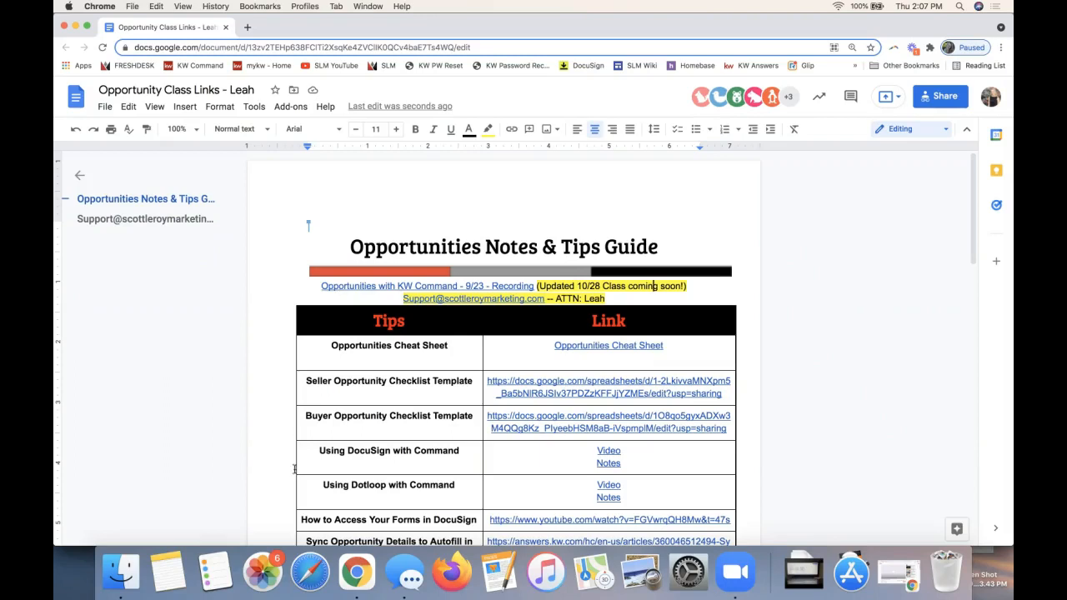
pyautogui.scroll(-5, 505, 423)
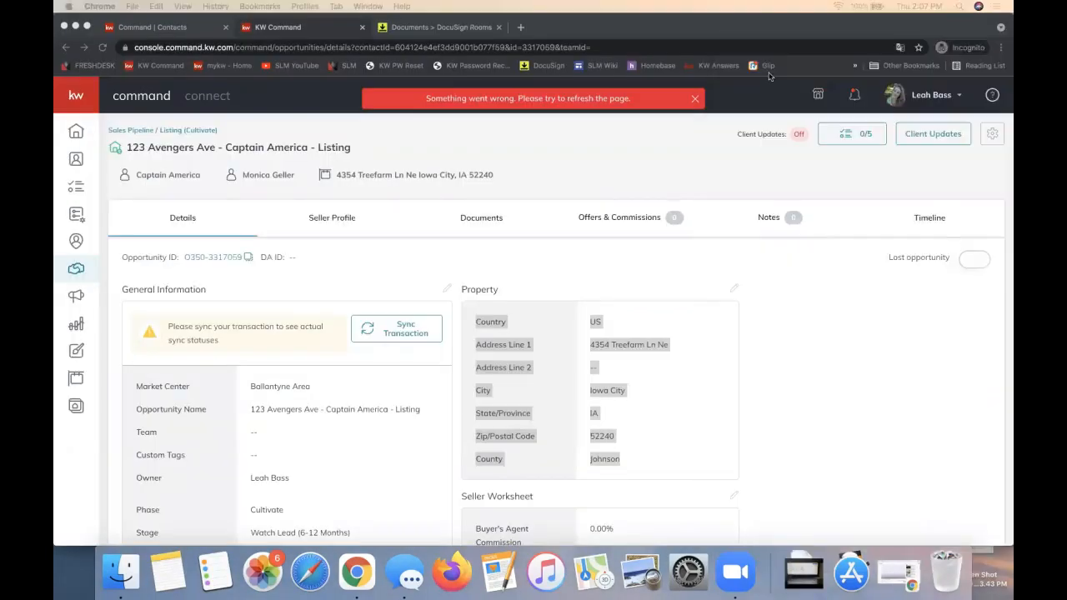
pyautogui.click(605, 37)
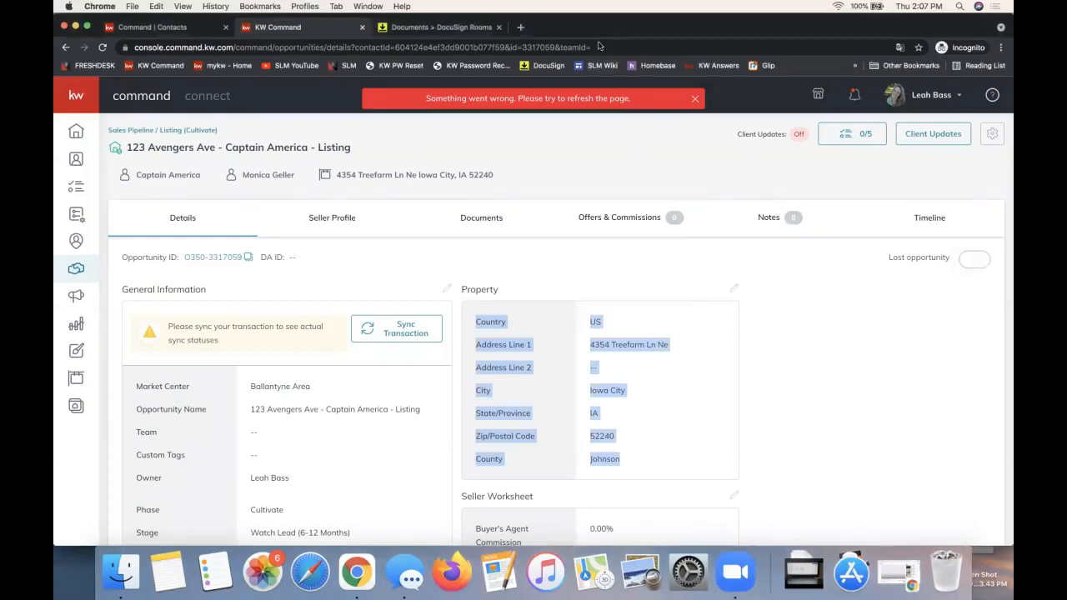